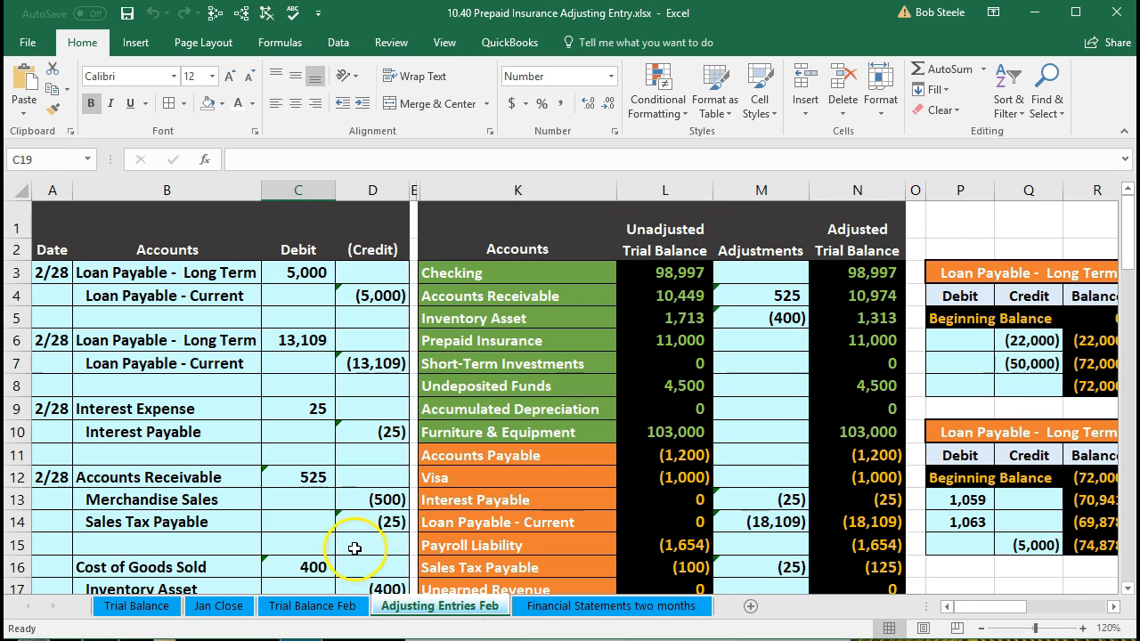
Step: Review the existing adjusting entries and the trial balance accounts from Checking through Loan Payable - Long Term
left_click(355, 548)
scroll(354, 547, "down", 1)
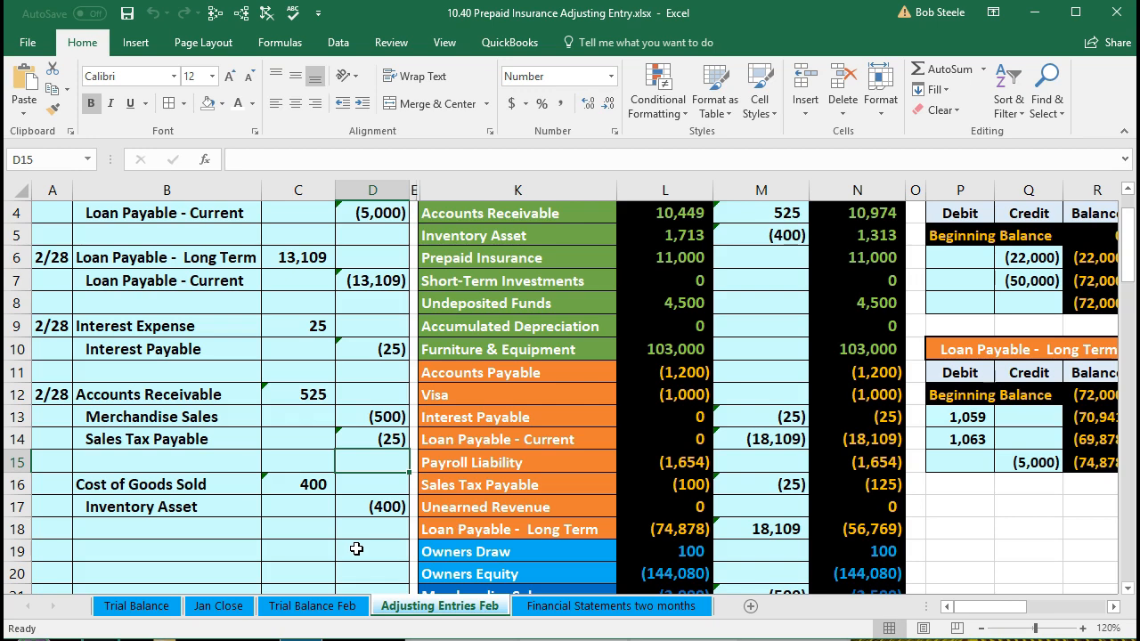
scroll(357, 548, "up", 1)
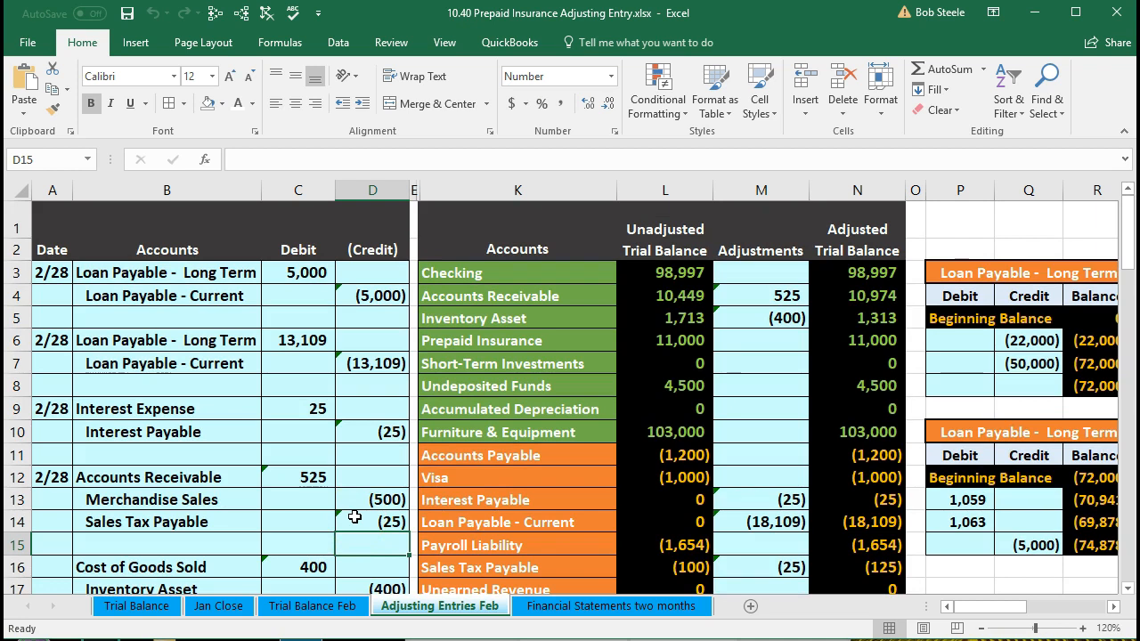
left_click(455, 276)
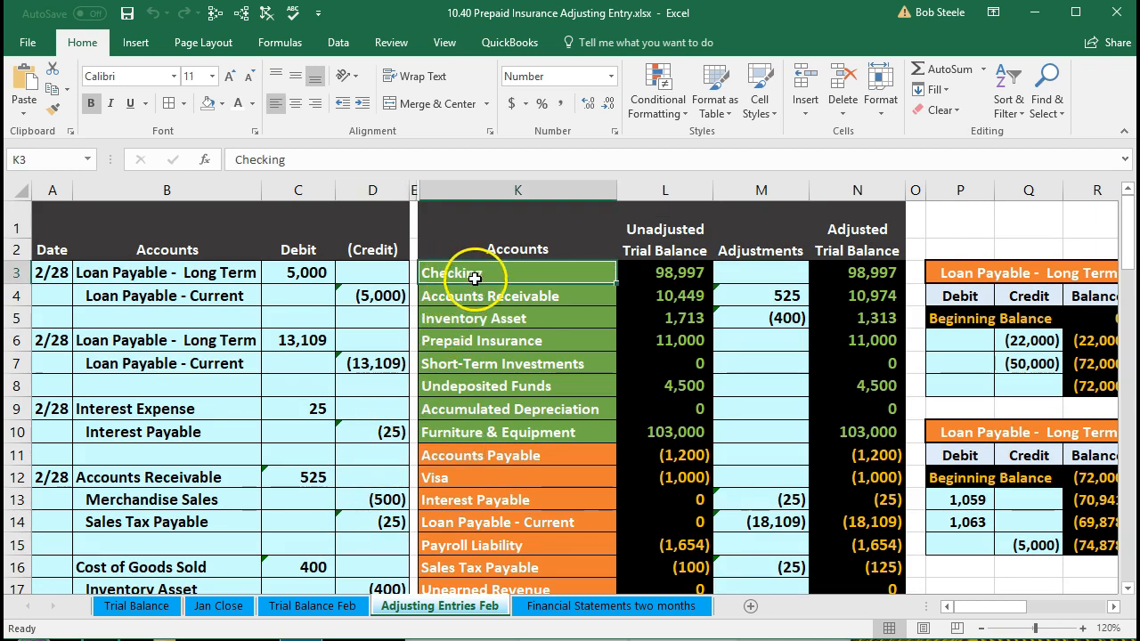
left_click(475, 277)
left_click_drag(475, 277, 460, 517)
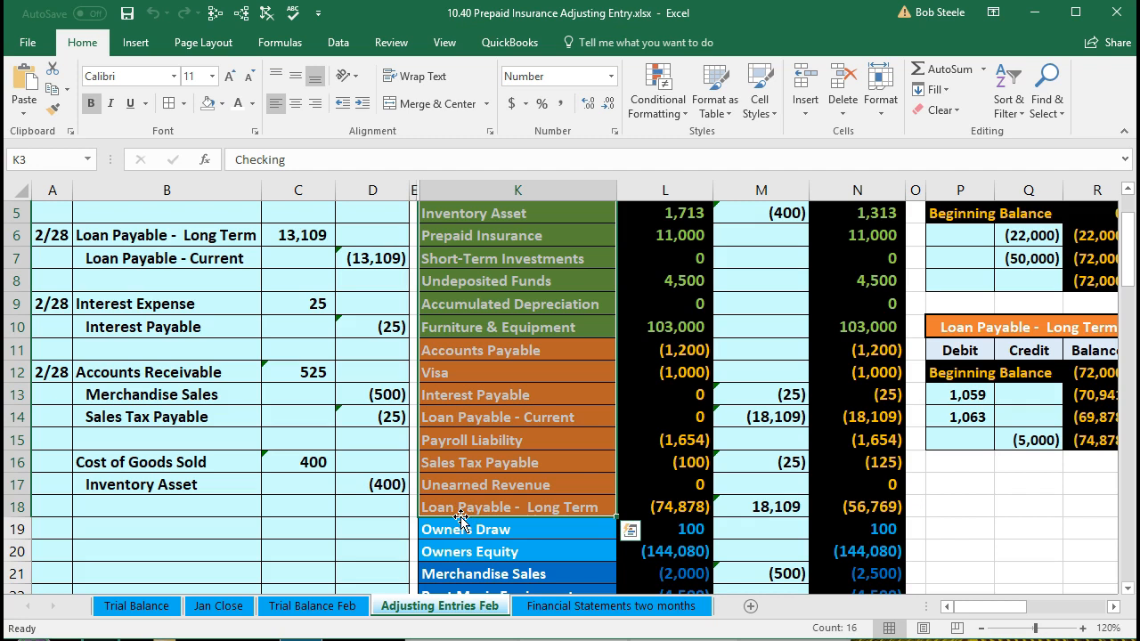
scroll(461, 519, "up", 1)
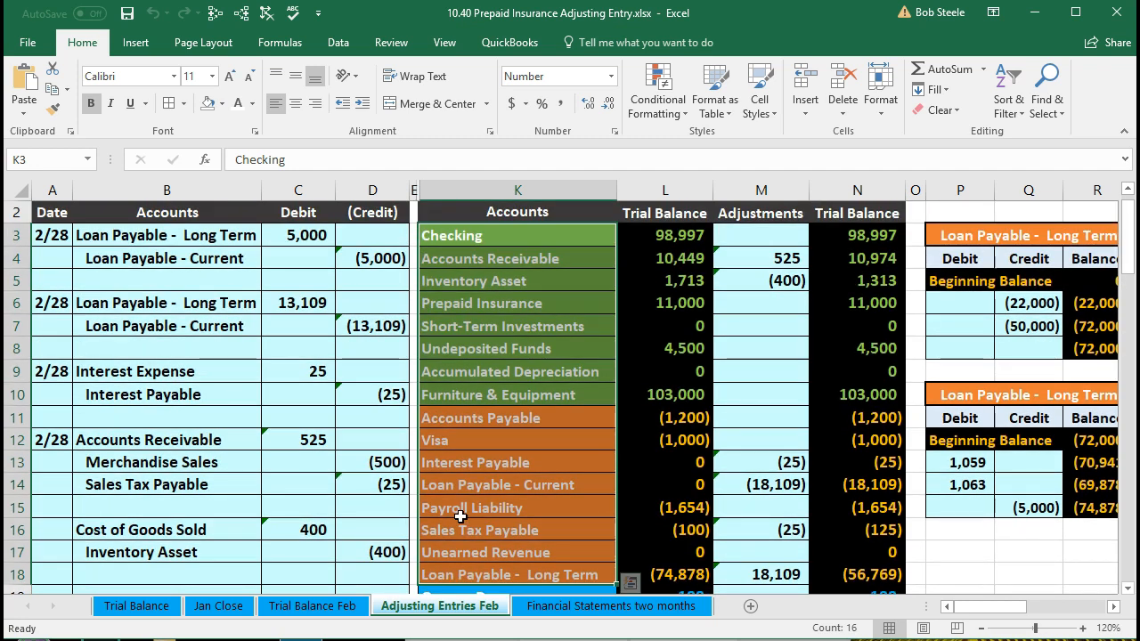
Step: Fill cell E6, beside the Prepaid Insurance account, with the standard yellow color
left_click(410, 303)
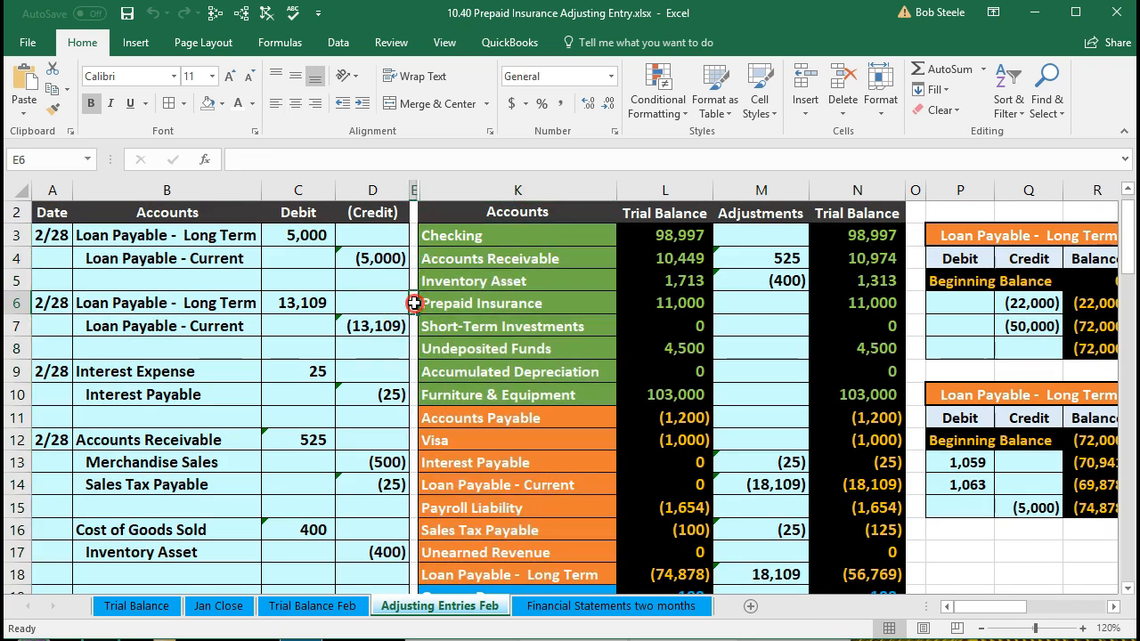
right_click(414, 303)
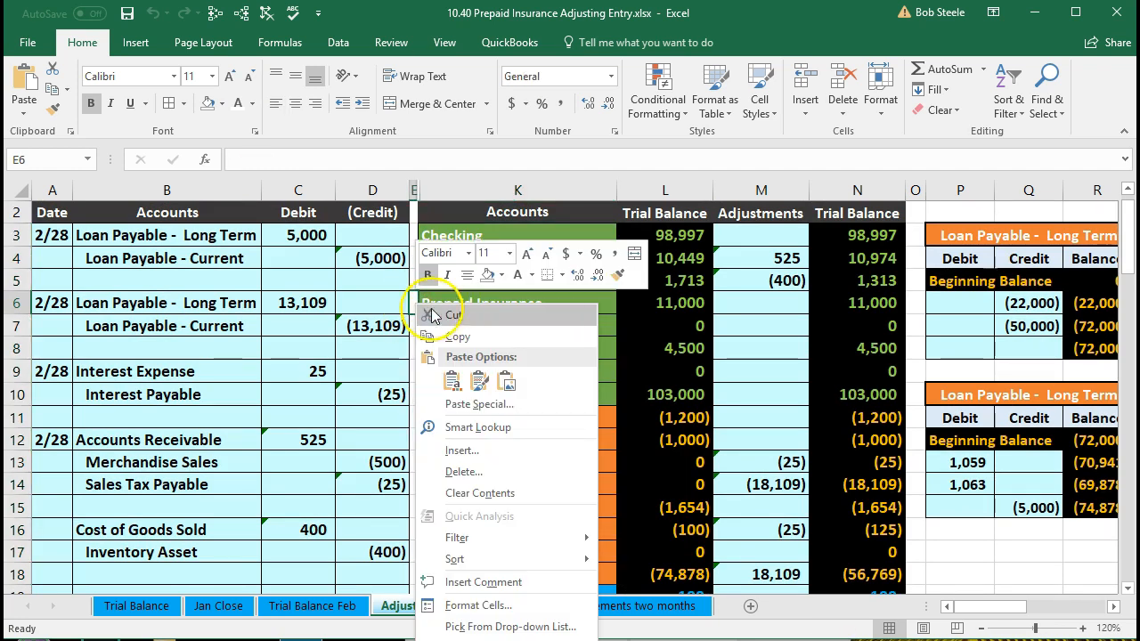
left_click(499, 274)
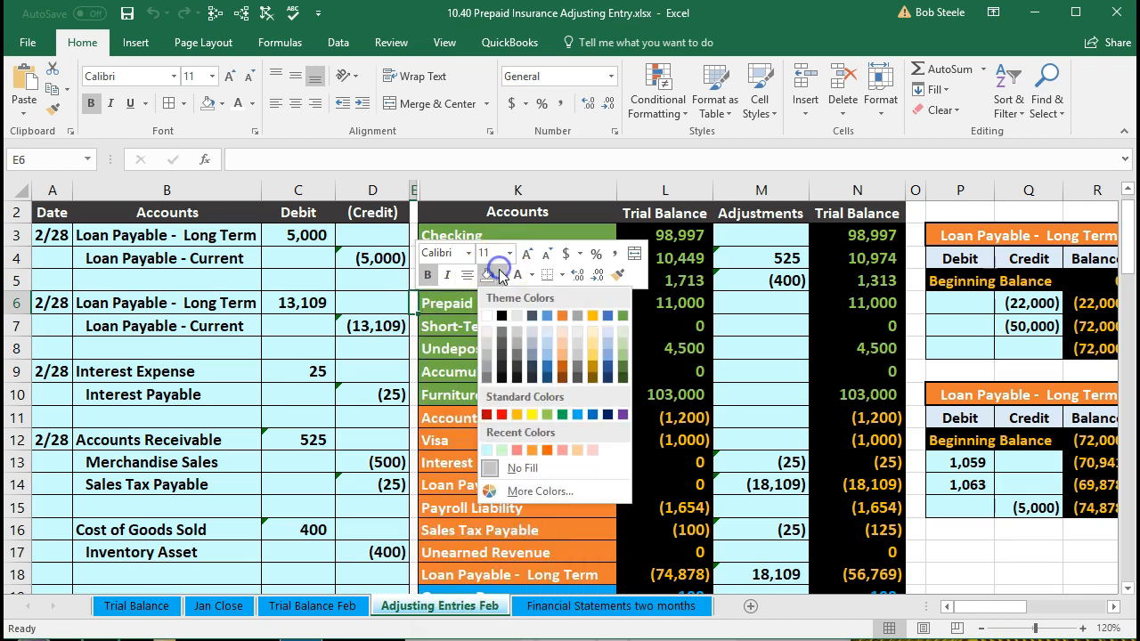
left_click(532, 414)
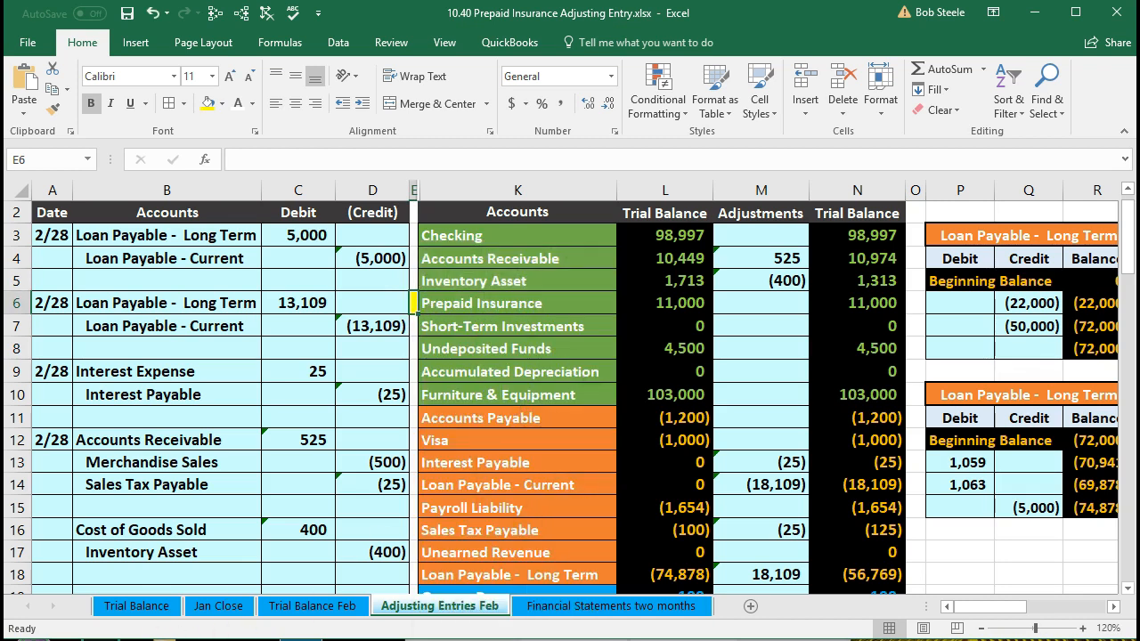
Step: Mark the Insurance Expense account among the income statement accounts by filling cell E27 beside it with yellow
scroll(429, 488, "down", 4)
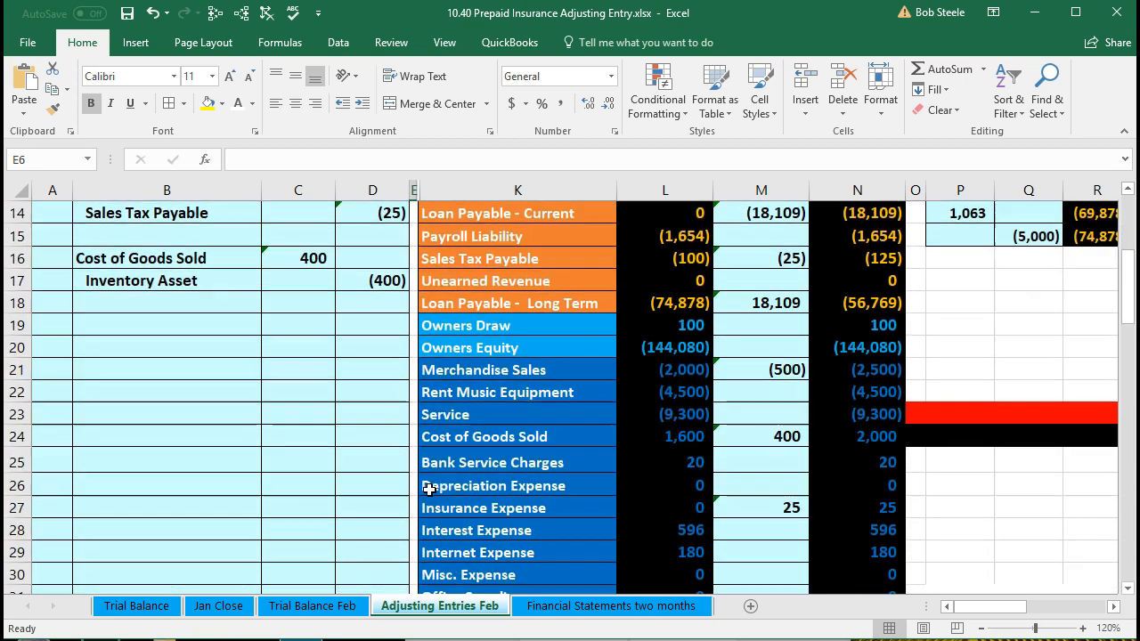
left_click_drag(435, 369, 458, 570)
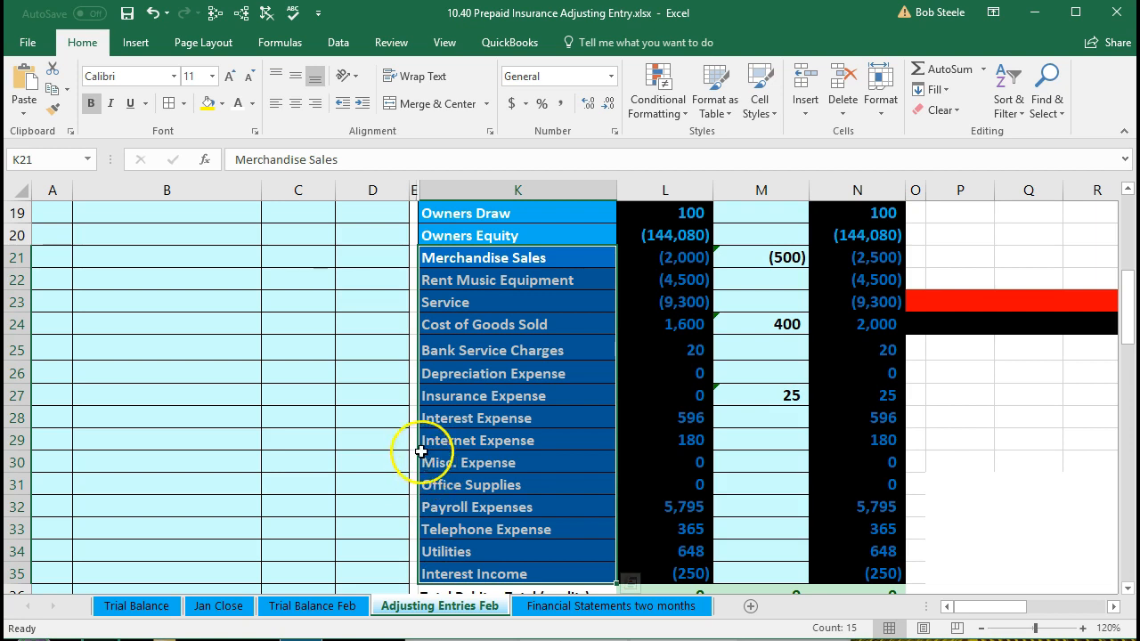
left_click(412, 392)
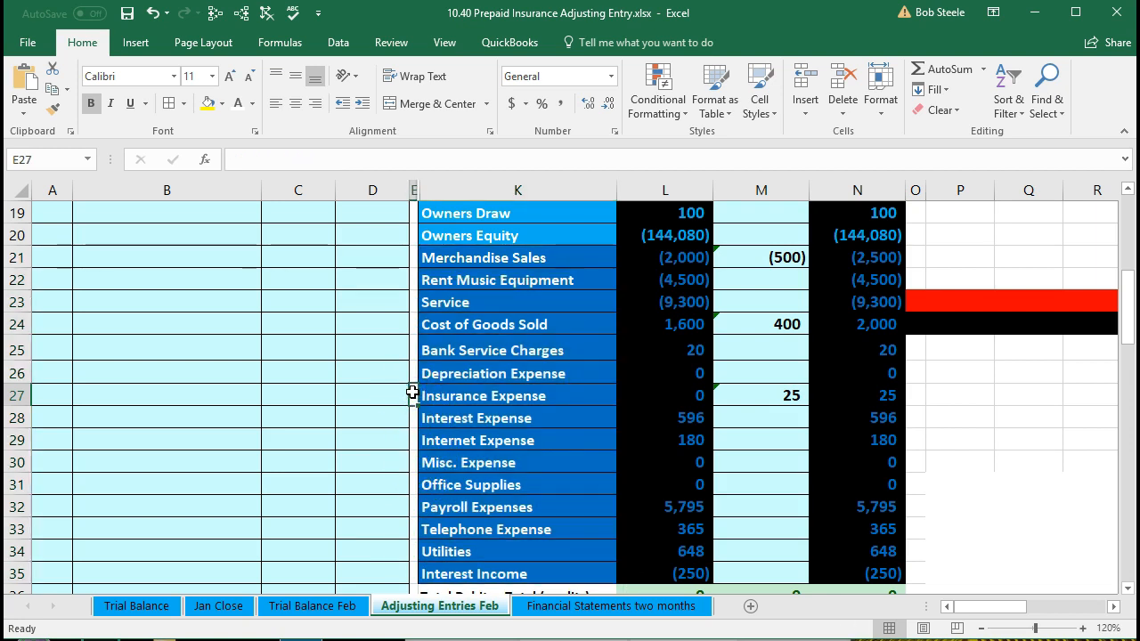
right_click(413, 392)
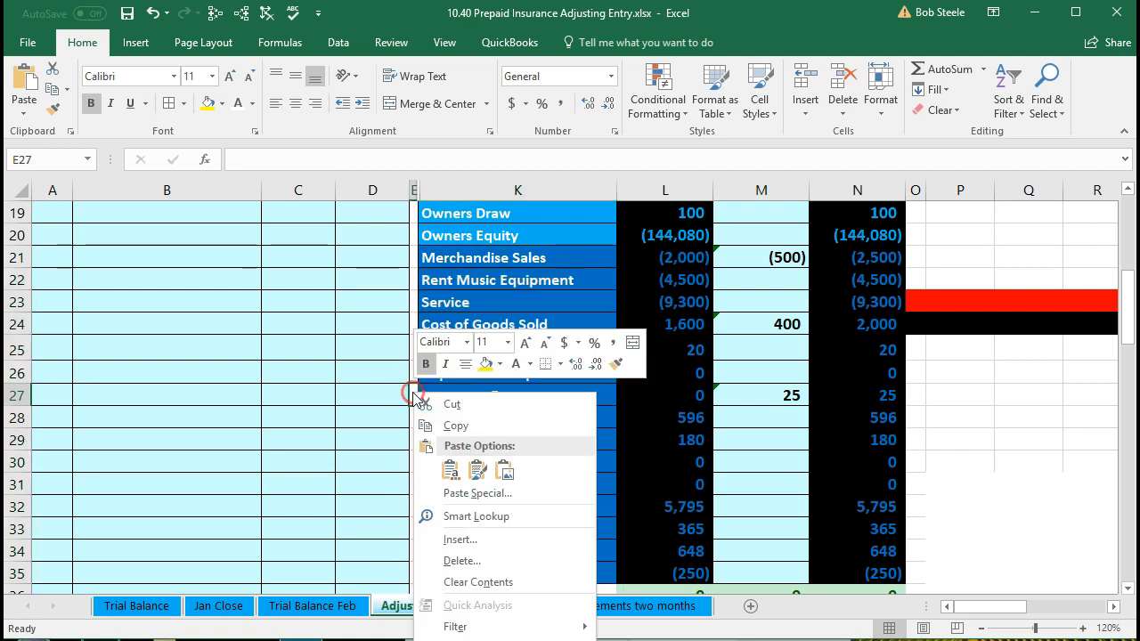
left_click(486, 364)
left_click(491, 435)
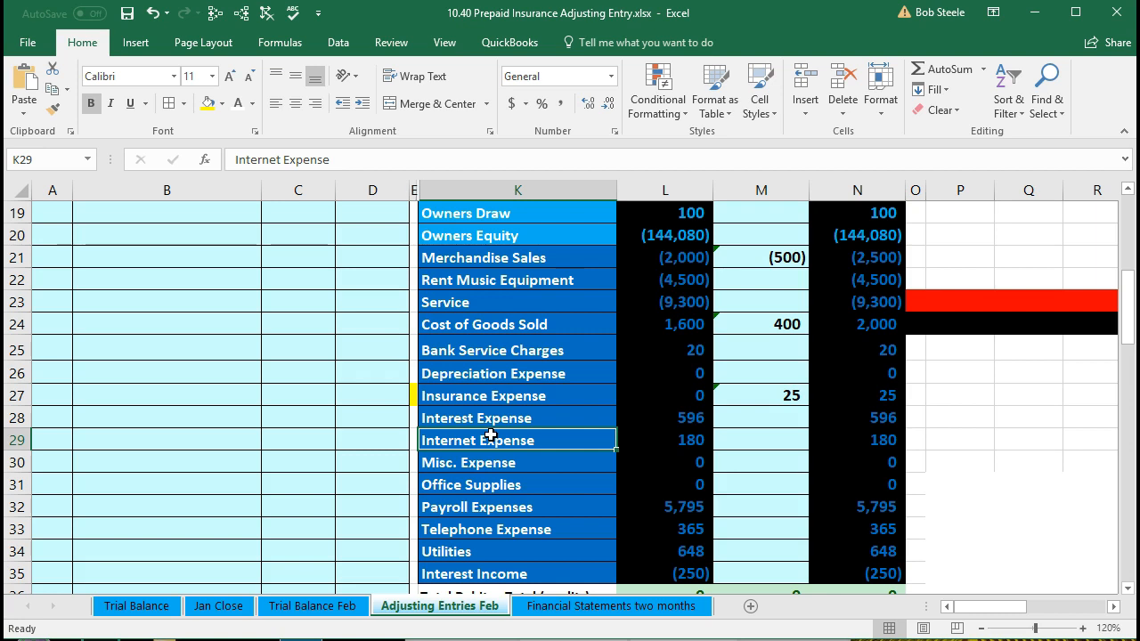
Step: Start a new adjusting entry in row 19 dated 2/28, with Insurance Expense copied from the trial balance into B19 as values only
left_click_drag(481, 324, 639, 562)
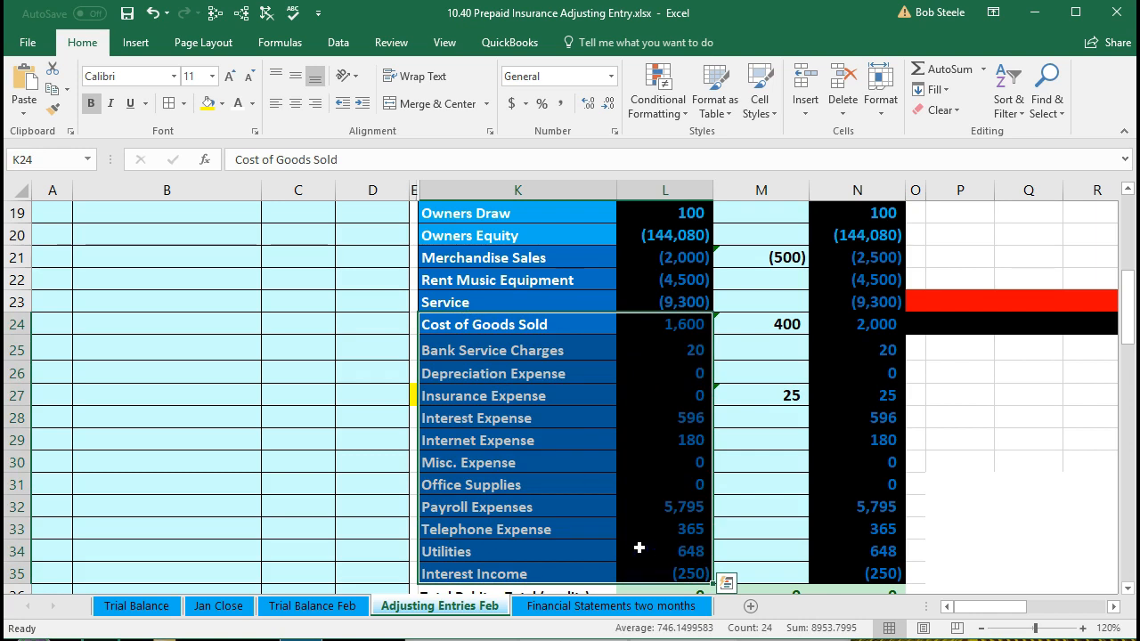
left_click(543, 398)
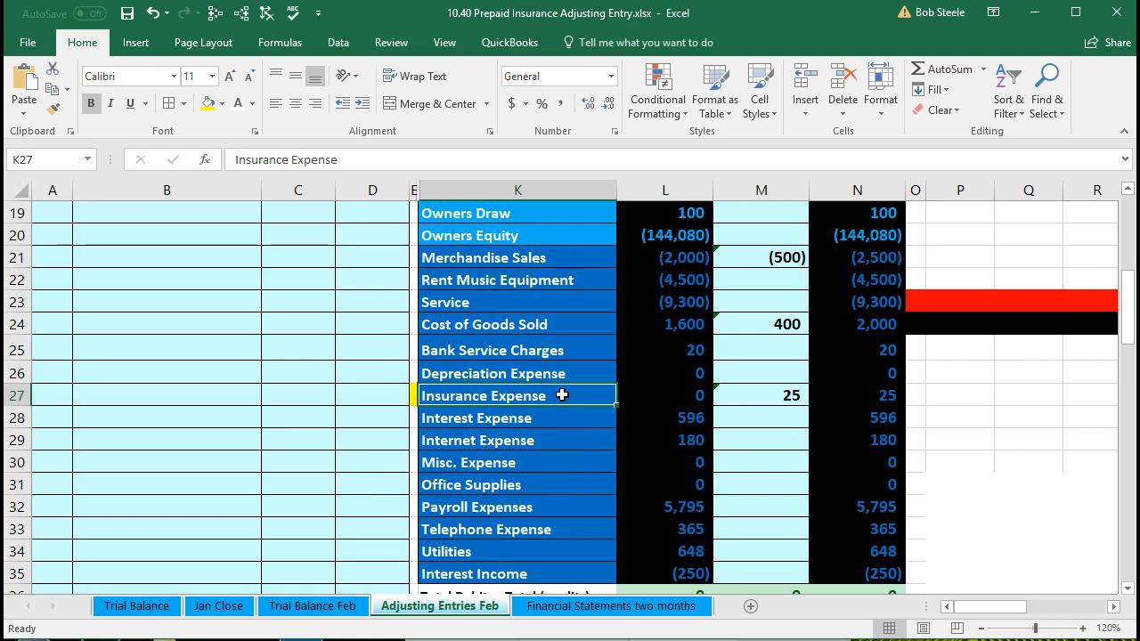
right_click(562, 396)
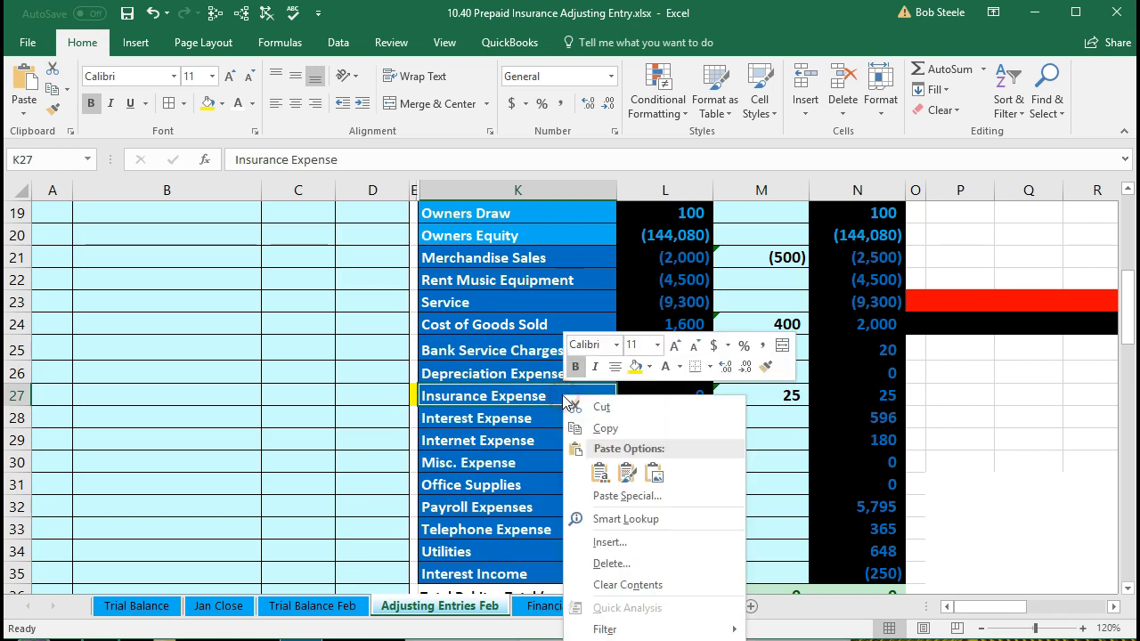
left_click(575, 431)
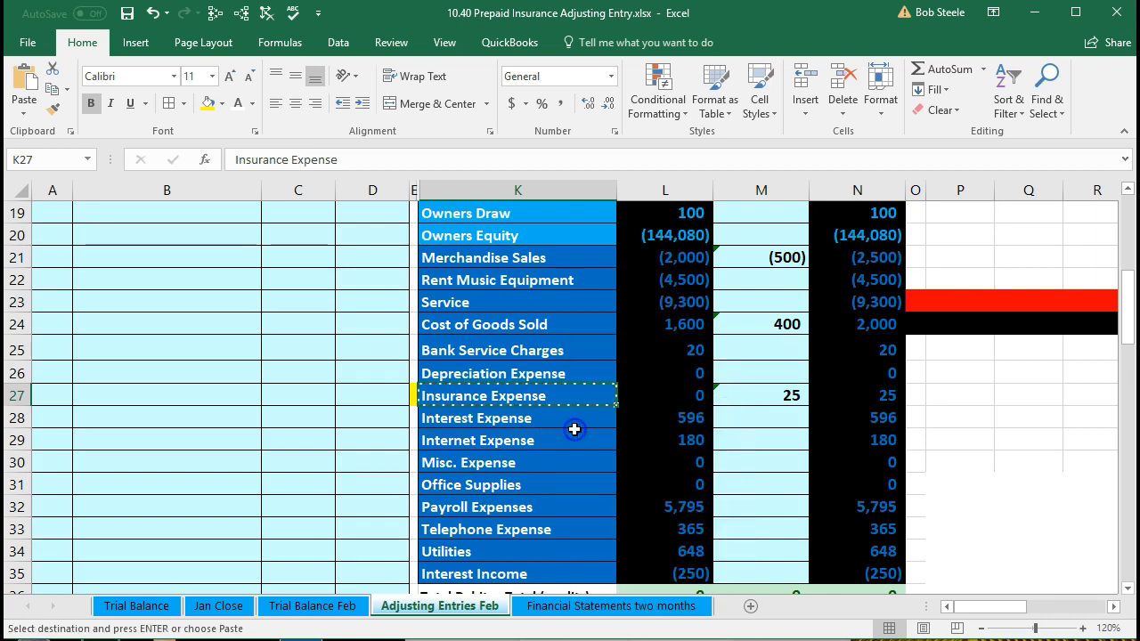
scroll(280, 491, "up", 3)
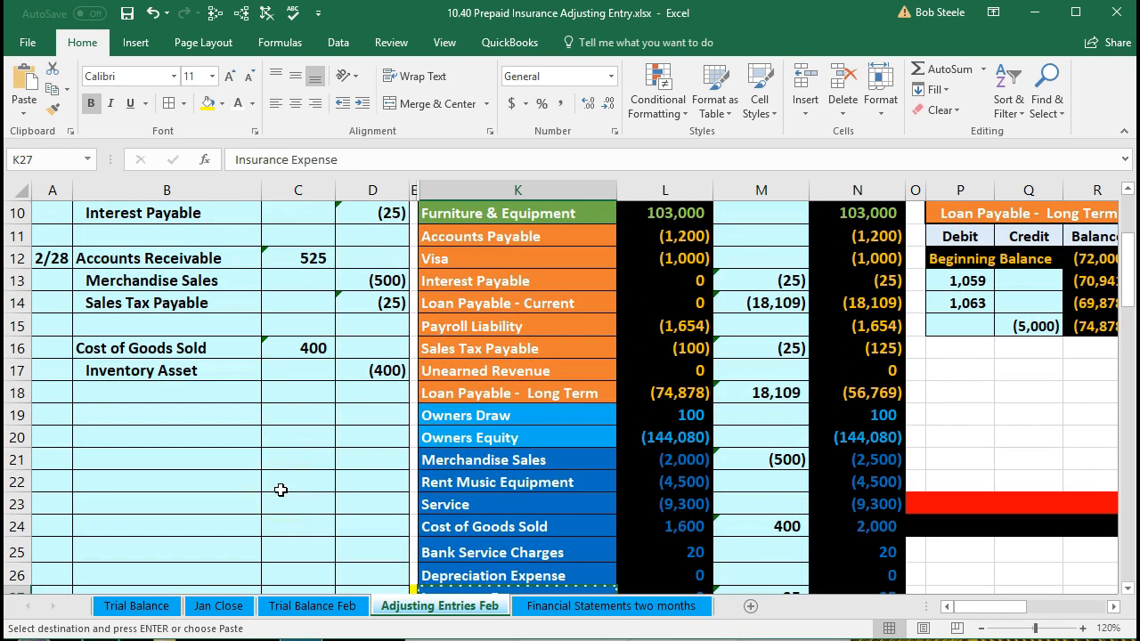
left_click(52, 414)
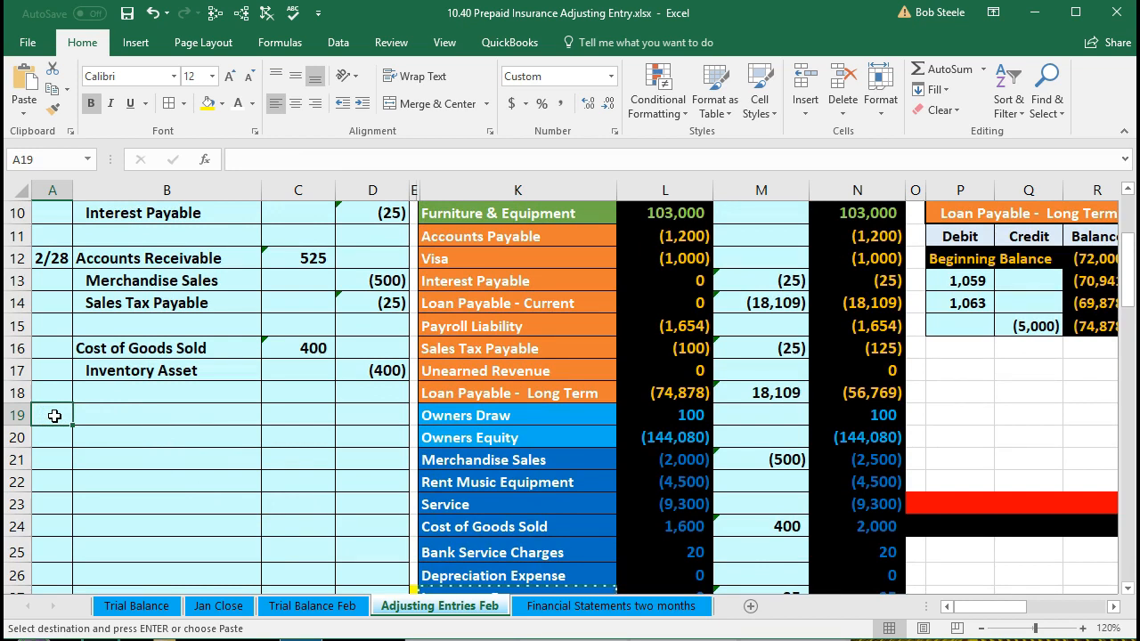
type("2/28")
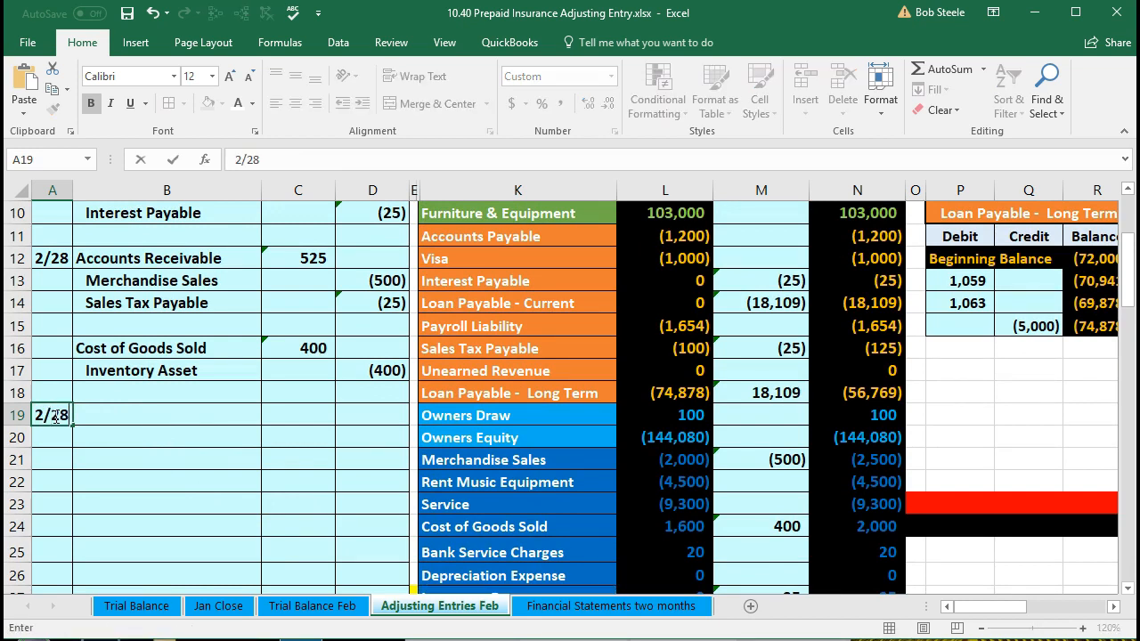
left_click(109, 408)
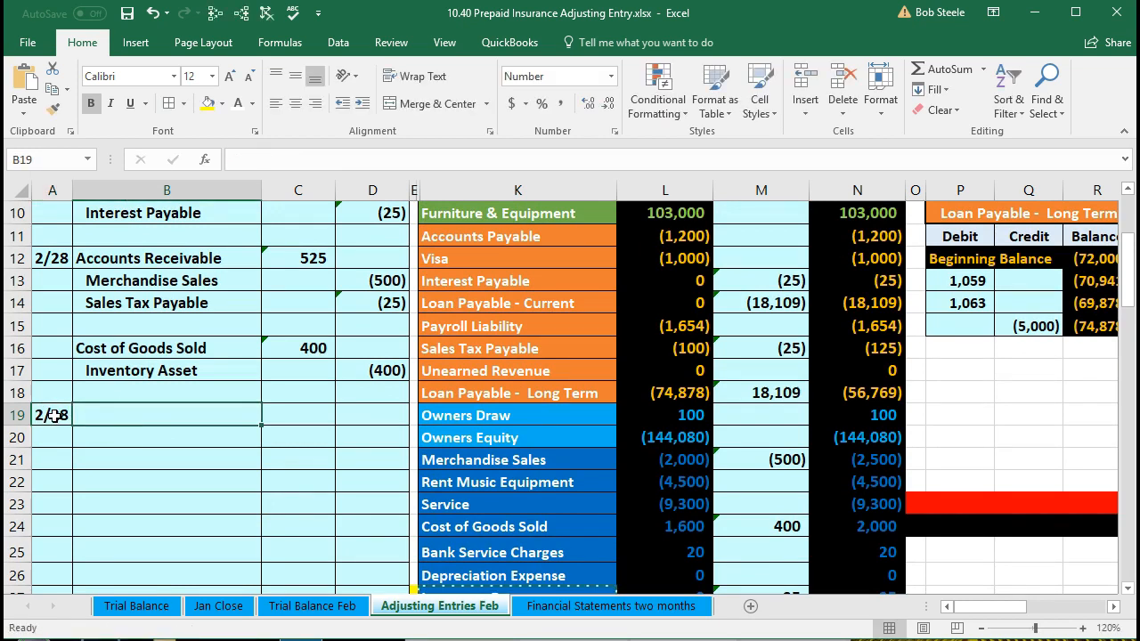
right_click(110, 409)
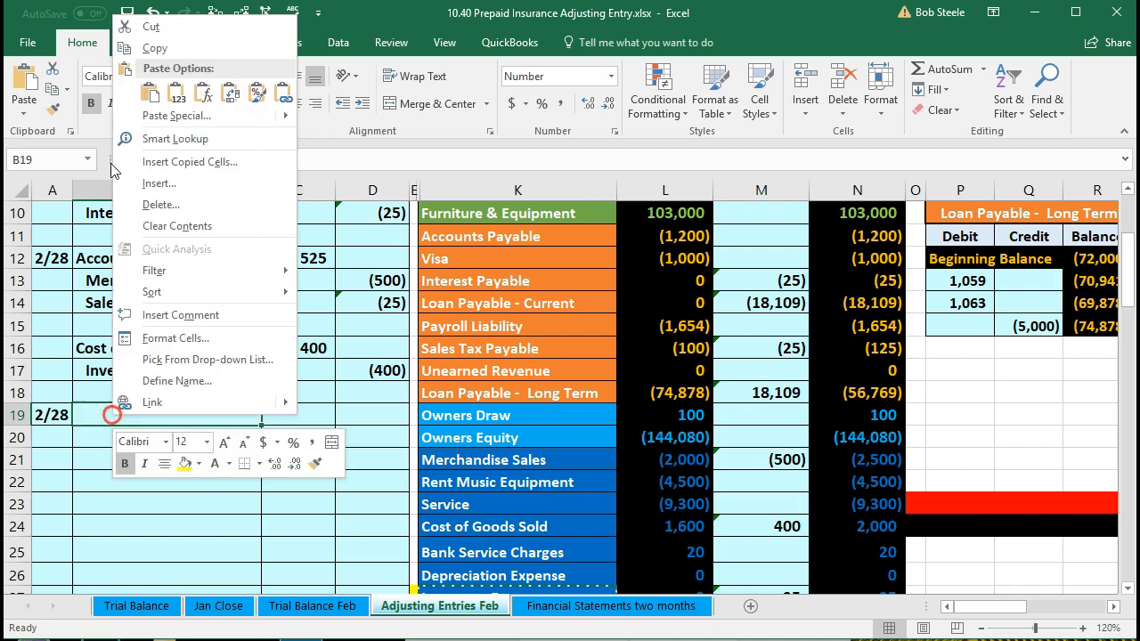
left_click(183, 93)
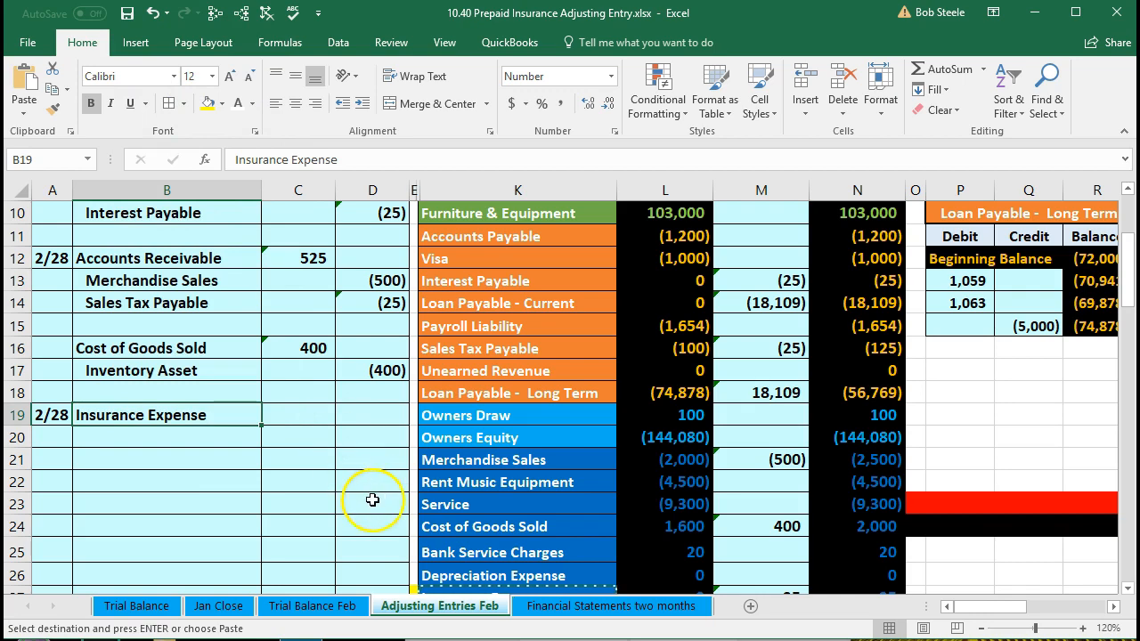
Step: Copy Prepaid Insurance from the trial balance into B20 as values only and indent it as the credit account
key("Down")
scroll(310, 497, "up", 1)
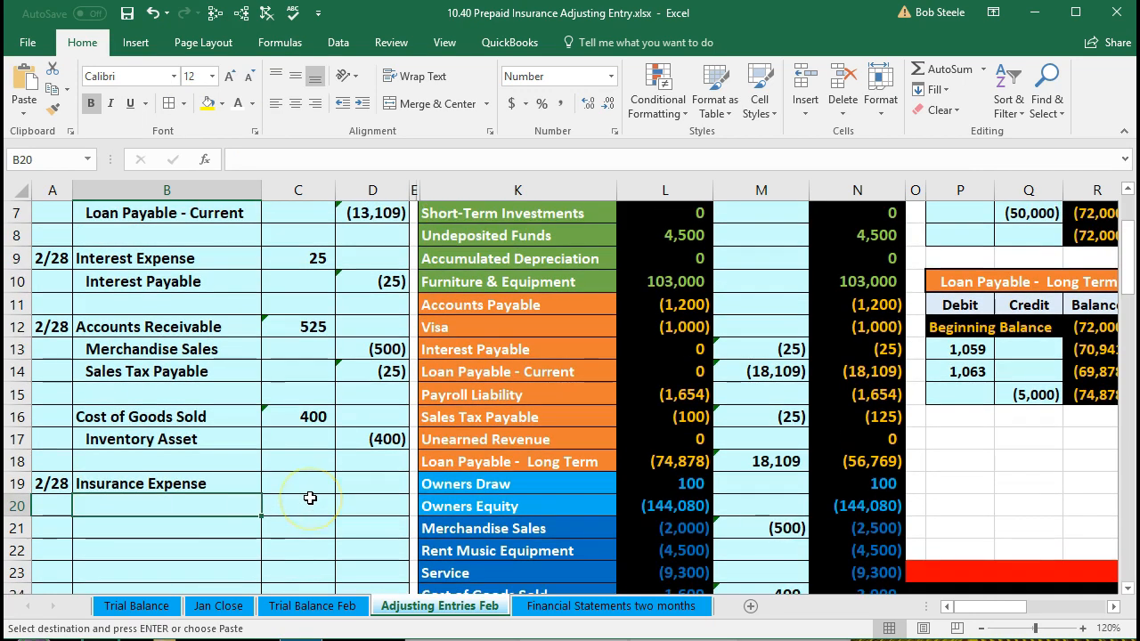
scroll(310, 500, "up", 1)
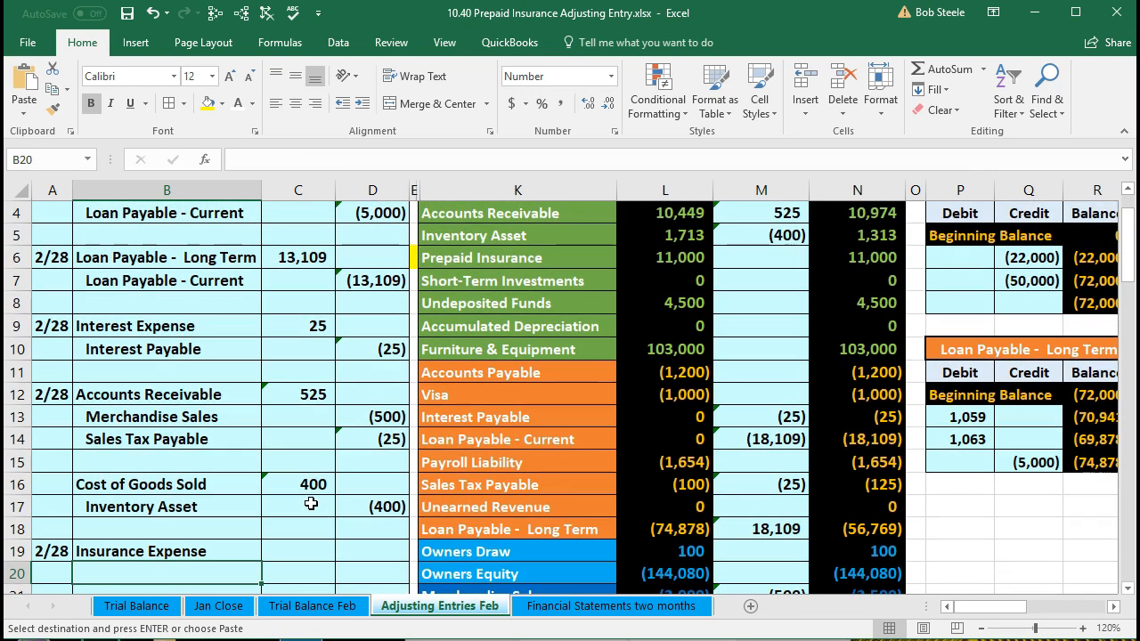
left_click(484, 259)
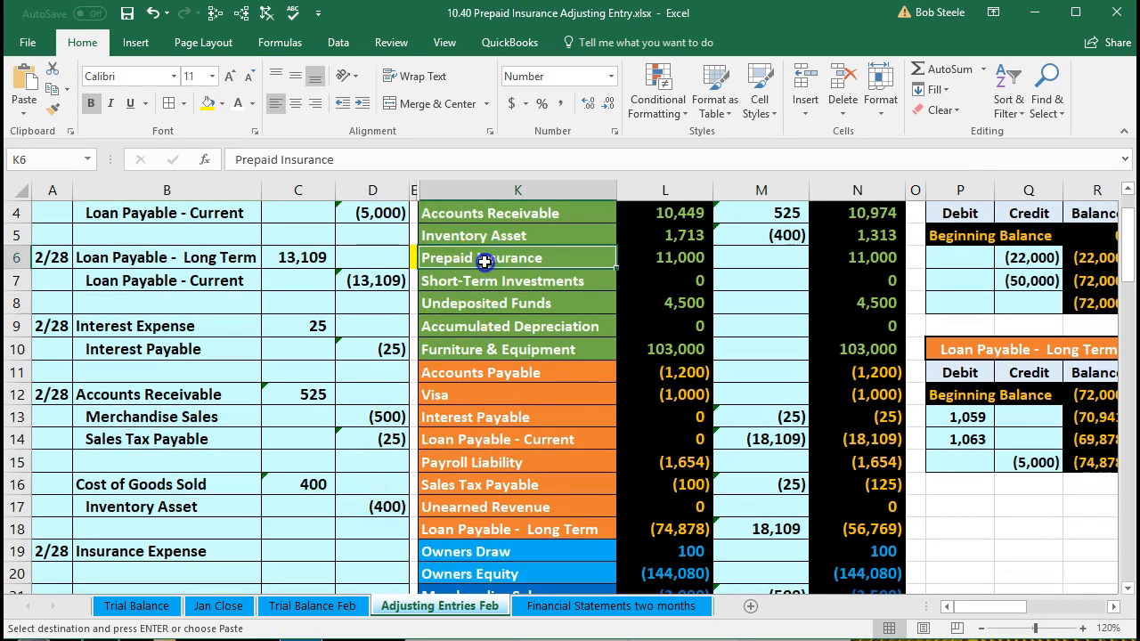
right_click(561, 258)
left_click(585, 291)
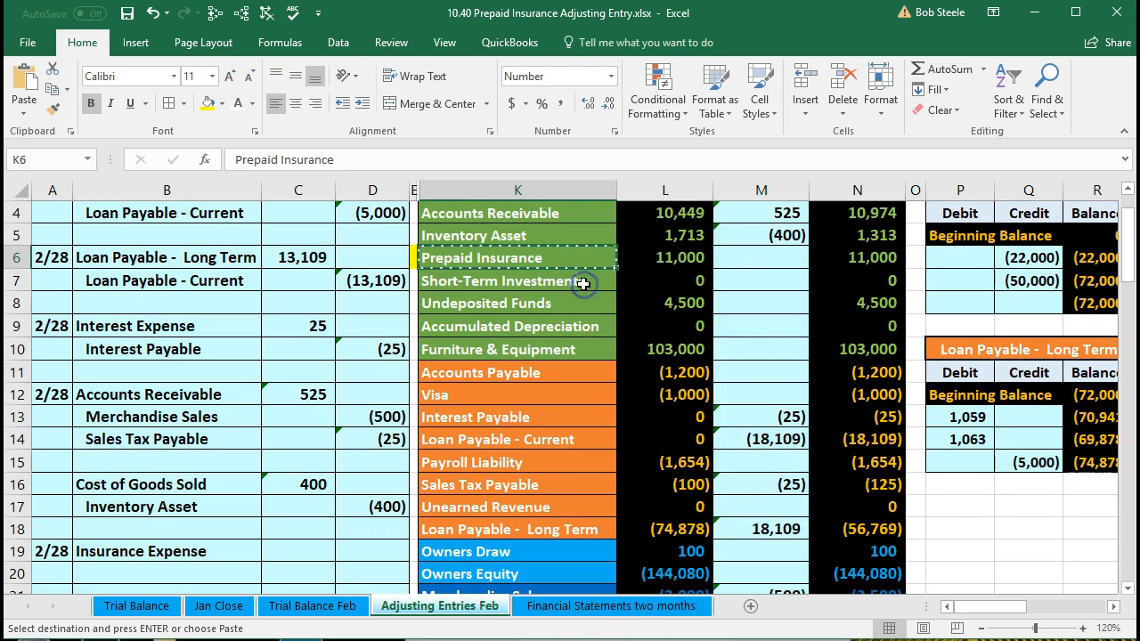
scroll(300, 432, "down", 2)
left_click(187, 433)
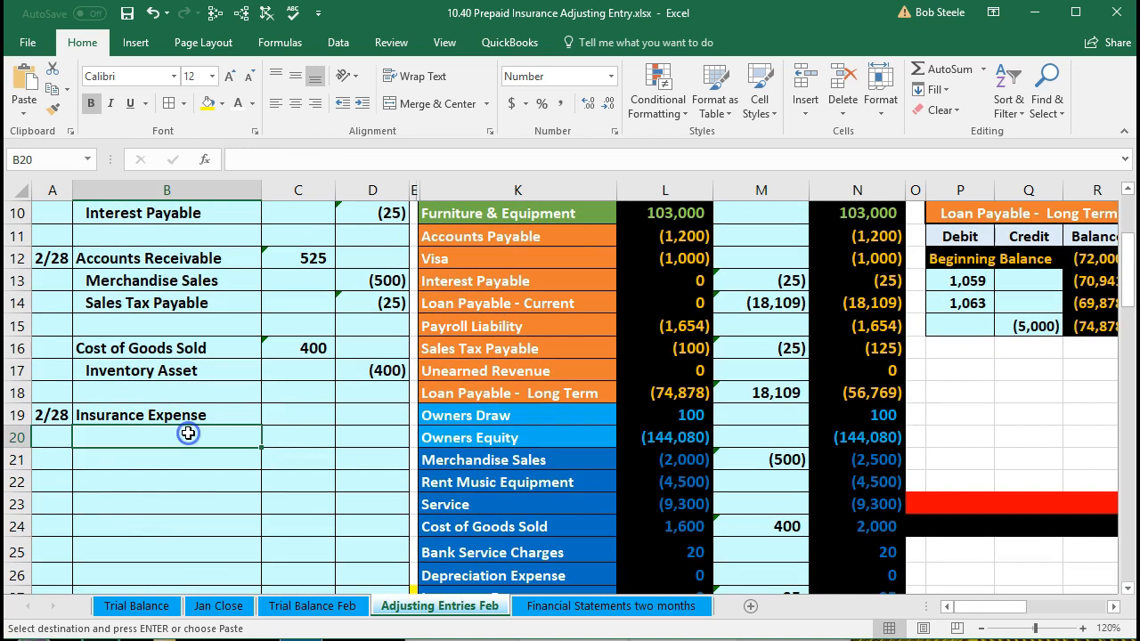
right_click(188, 433)
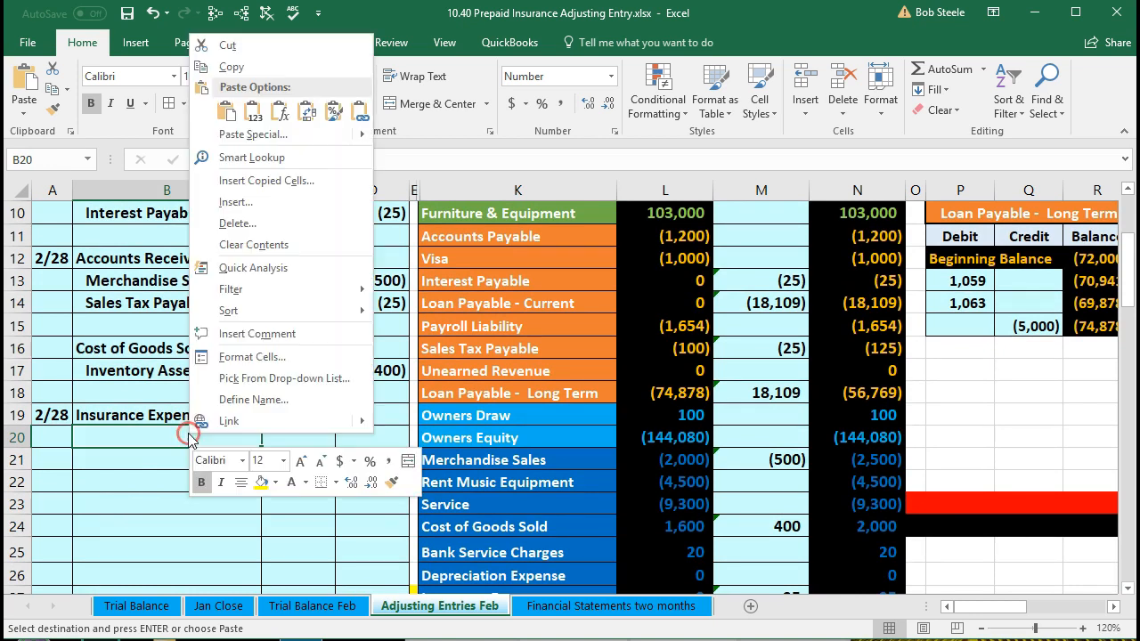
left_click(255, 121)
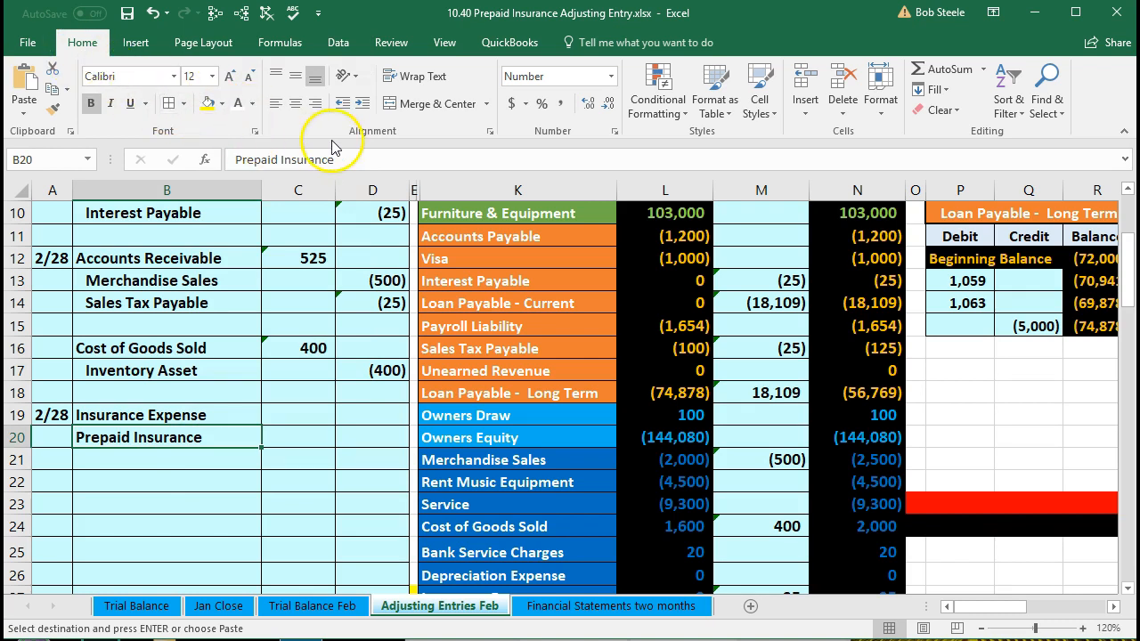
left_click(361, 104)
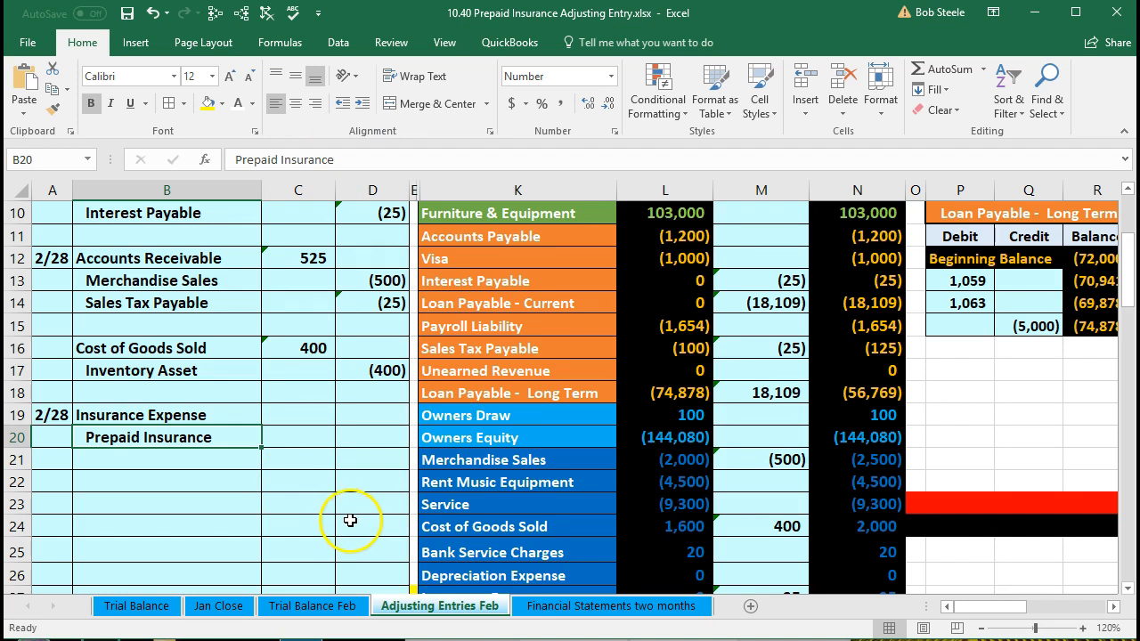
Step: Check the unadjusted Prepaid Insurance balance in L6, and open Calculator in a smaller window clear of the unadjusted trial balance amounts
scroll(350, 520, "up", 1)
scroll(373, 511, "up", 1)
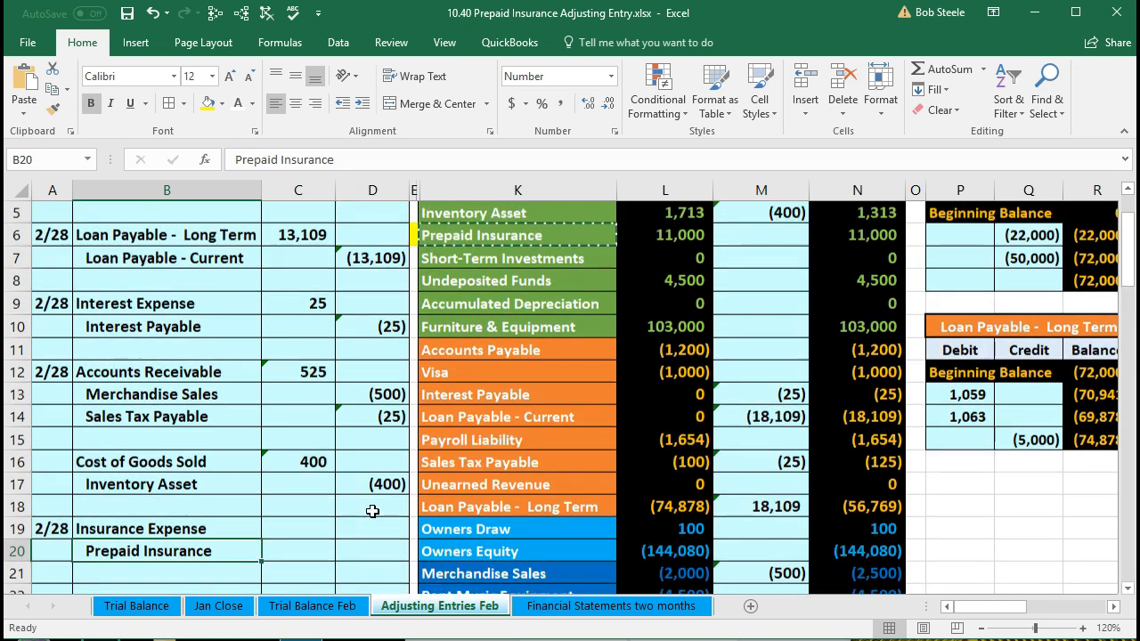
left_click(681, 257)
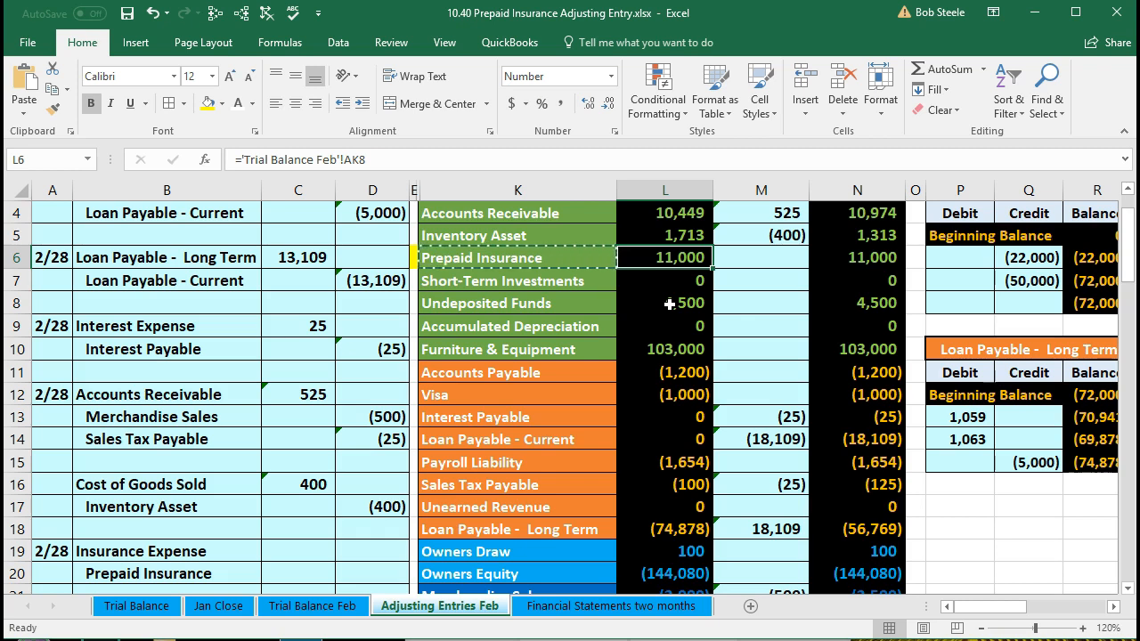
key("XF86Calculator")
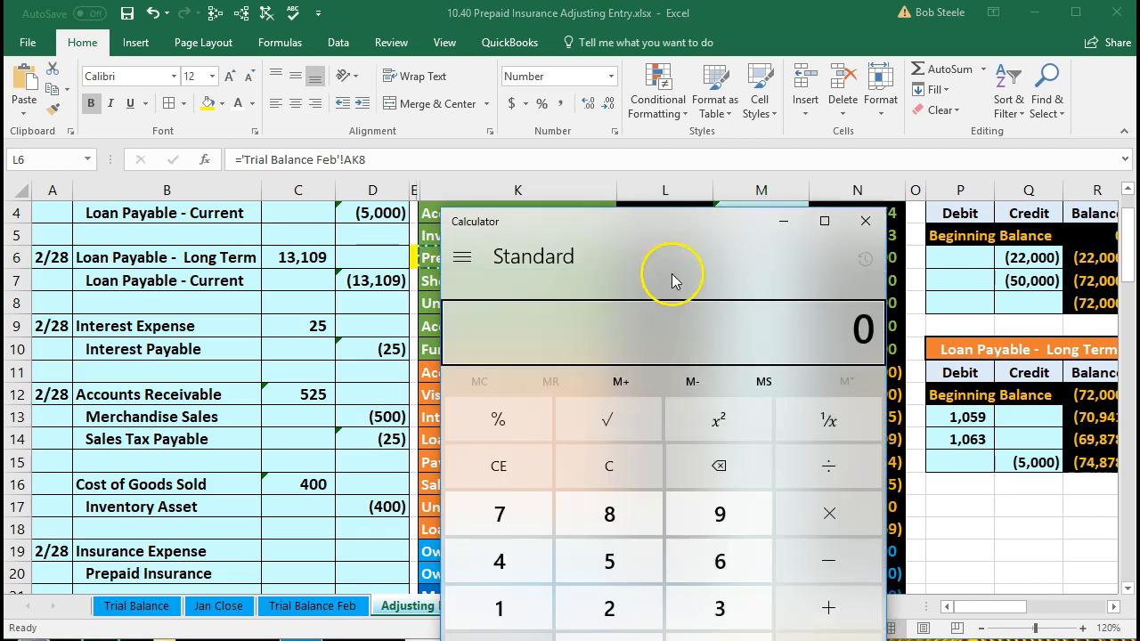
left_click_drag(886, 211, 666, 234)
left_click_drag(555, 242, 341, 195)
left_click(334, 432)
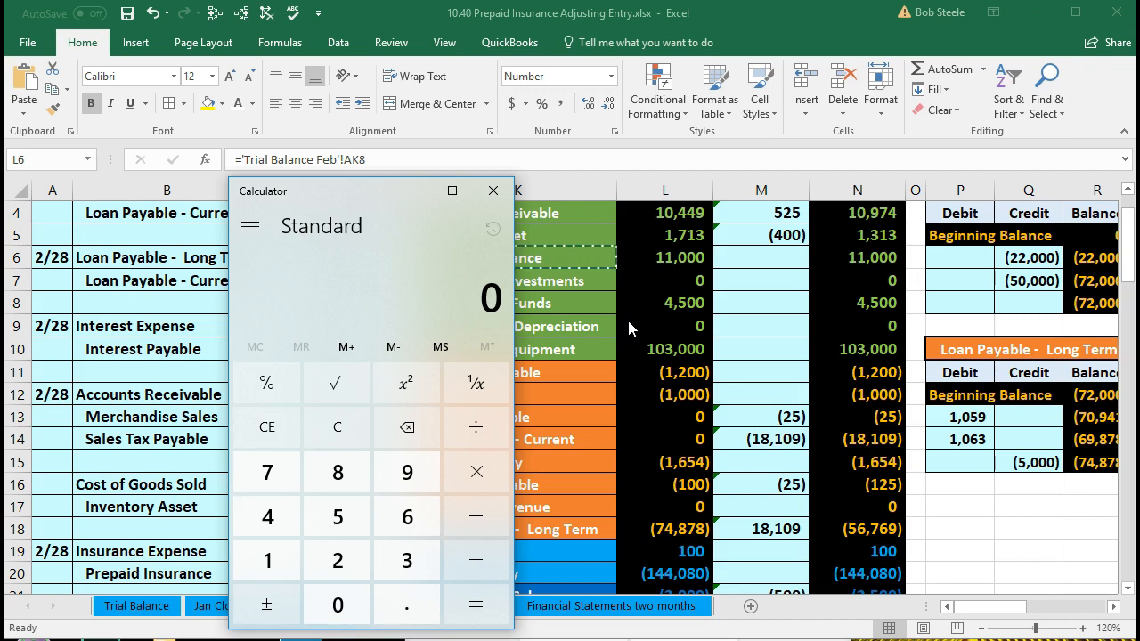
Step: Calculate 11000 minus 917 in Calculator to find the remaining prepaid insurance
left_click(647, 298)
left_click(354, 424)
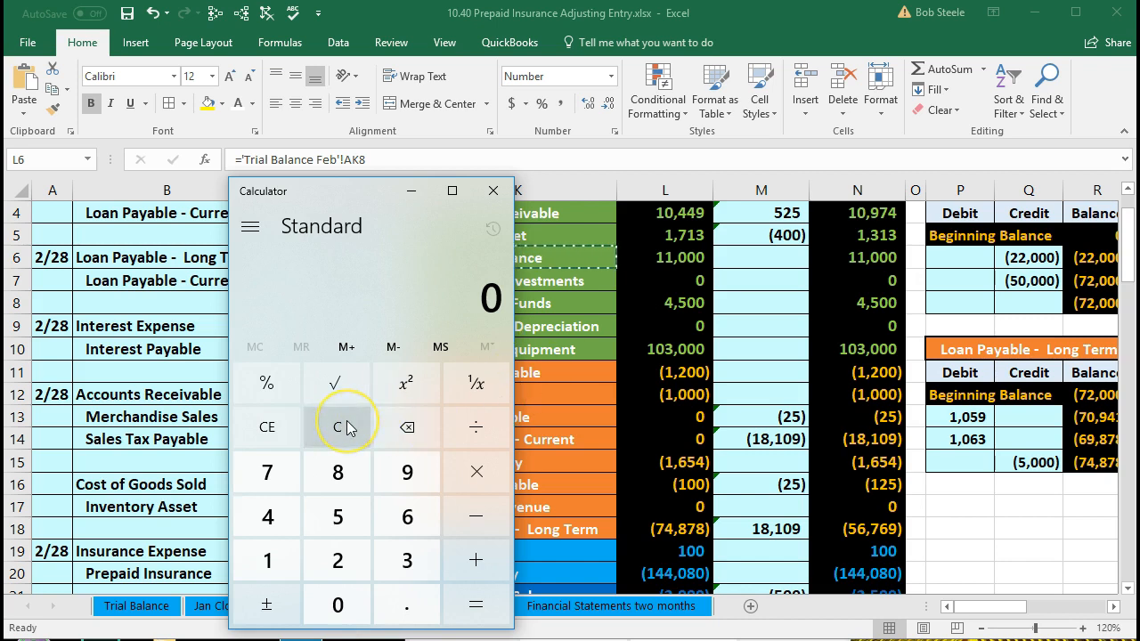
type("11000917")
key("Return")
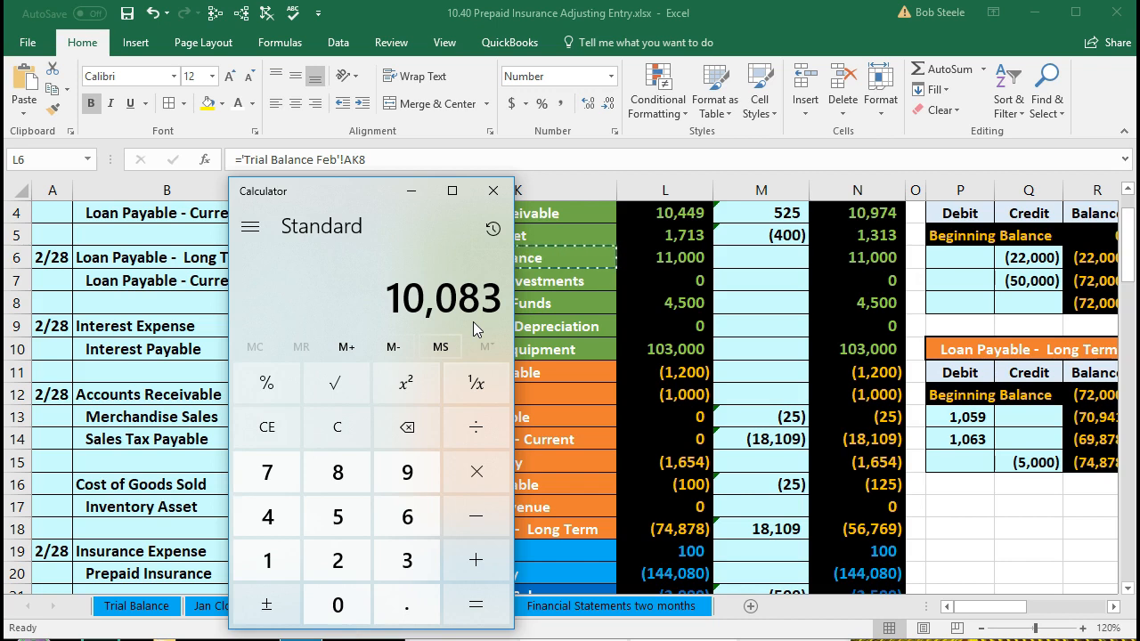
Step: Subtract 11000 from the calculated remaining prepaid insurance to find the required adjustment, keeping Calculator clear of the account names
left_click_drag(356, 203, 558, 221)
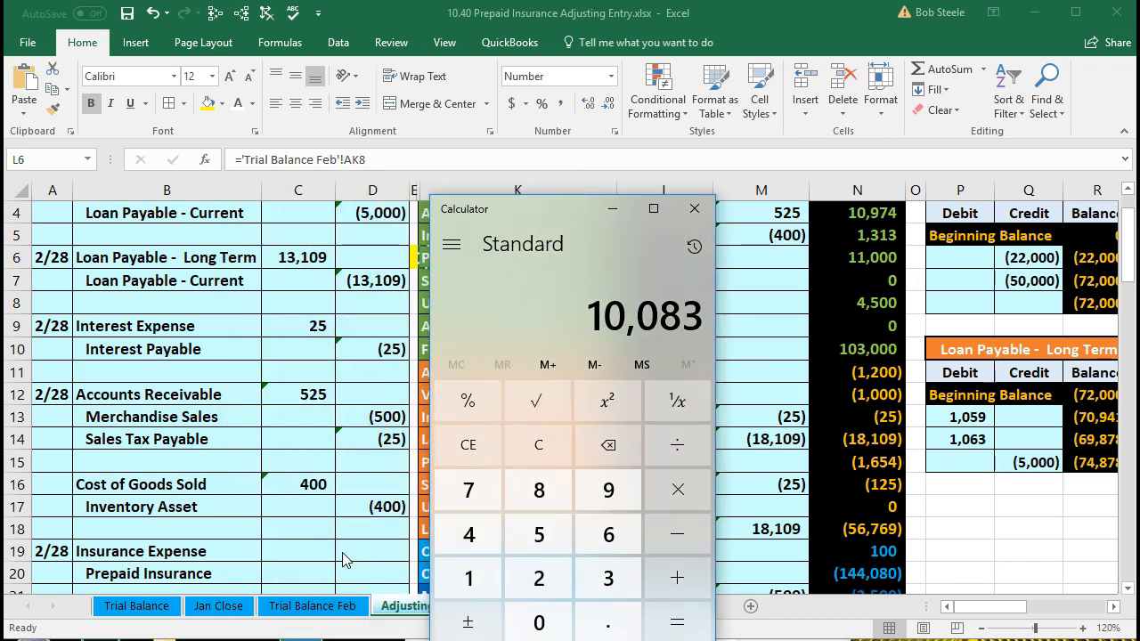
left_click_drag(532, 210, 209, 189)
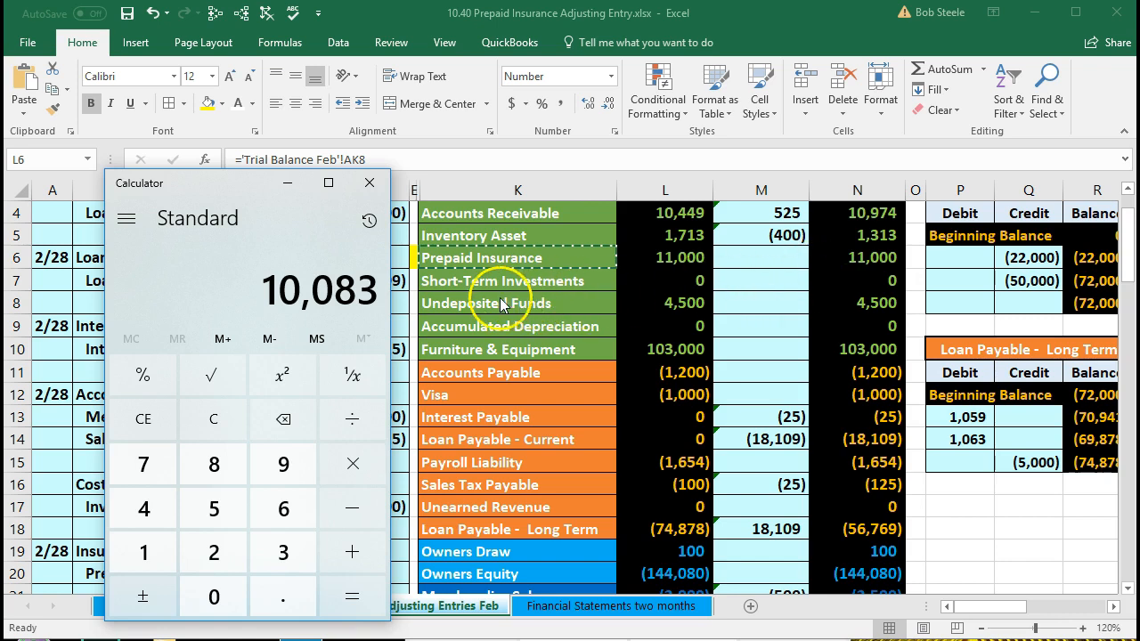
key("minus")
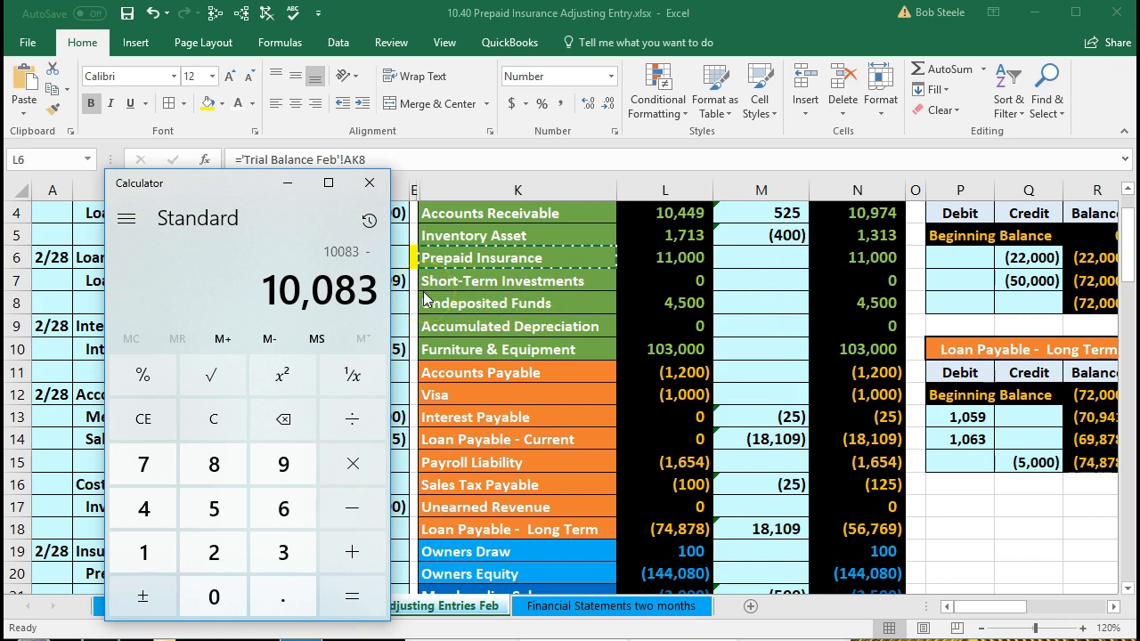
type("110000")
key("Return")
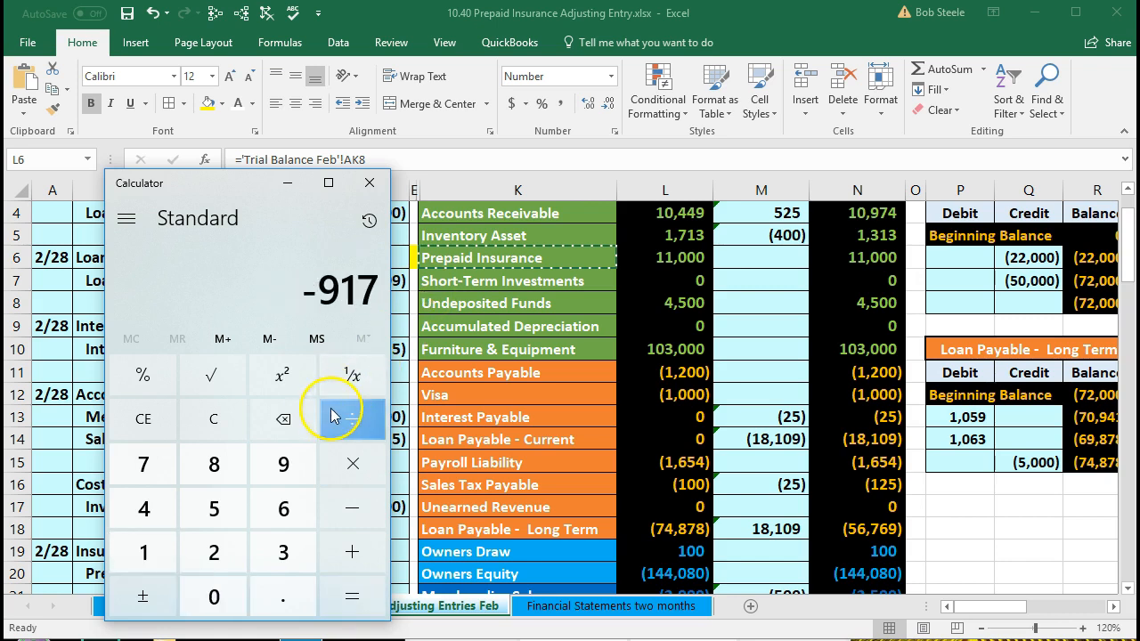
Step: Calculate one month of insurance in Calculator as 11000 divided by 12, starting from a cleared entry, and close Calculator
key("Escape")
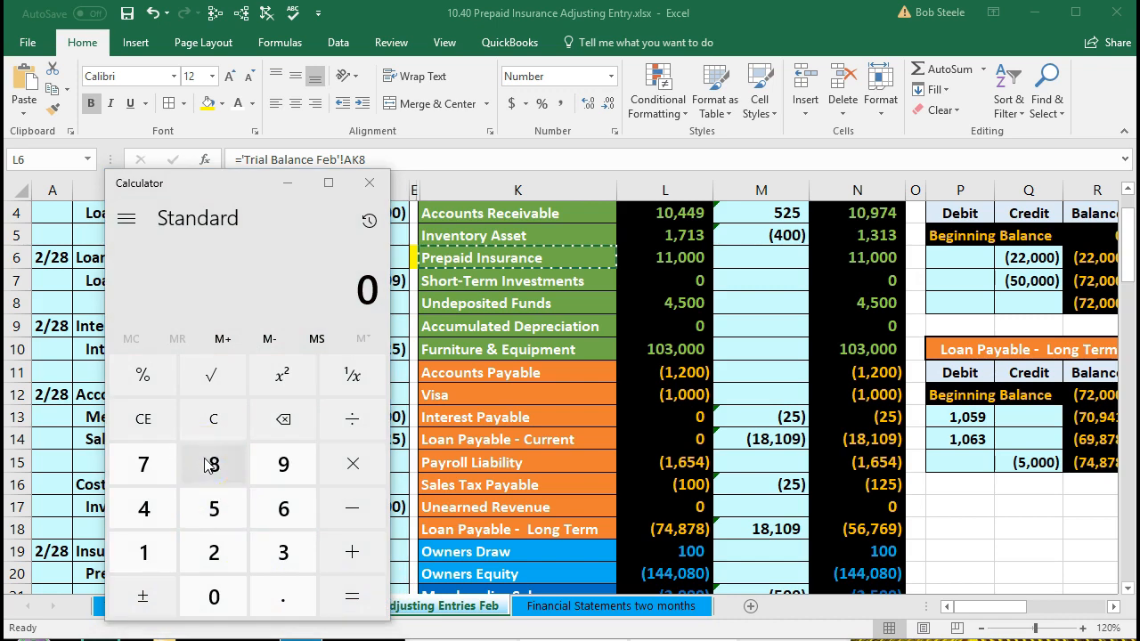
left_click(215, 427)
type("11000 ÷")
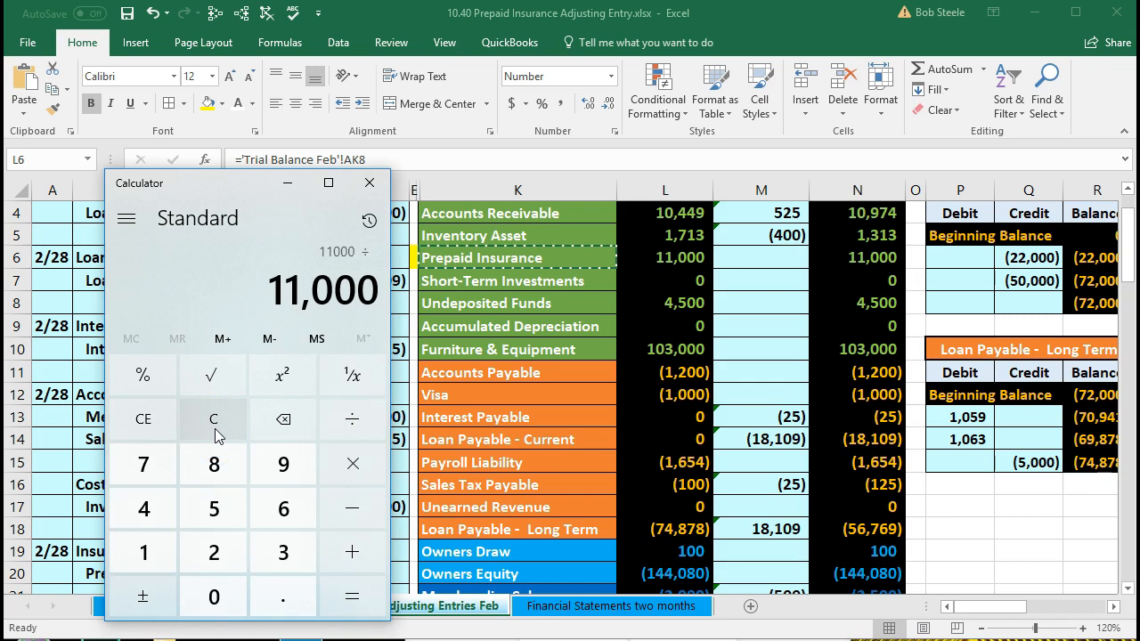
type("12")
key("Return")
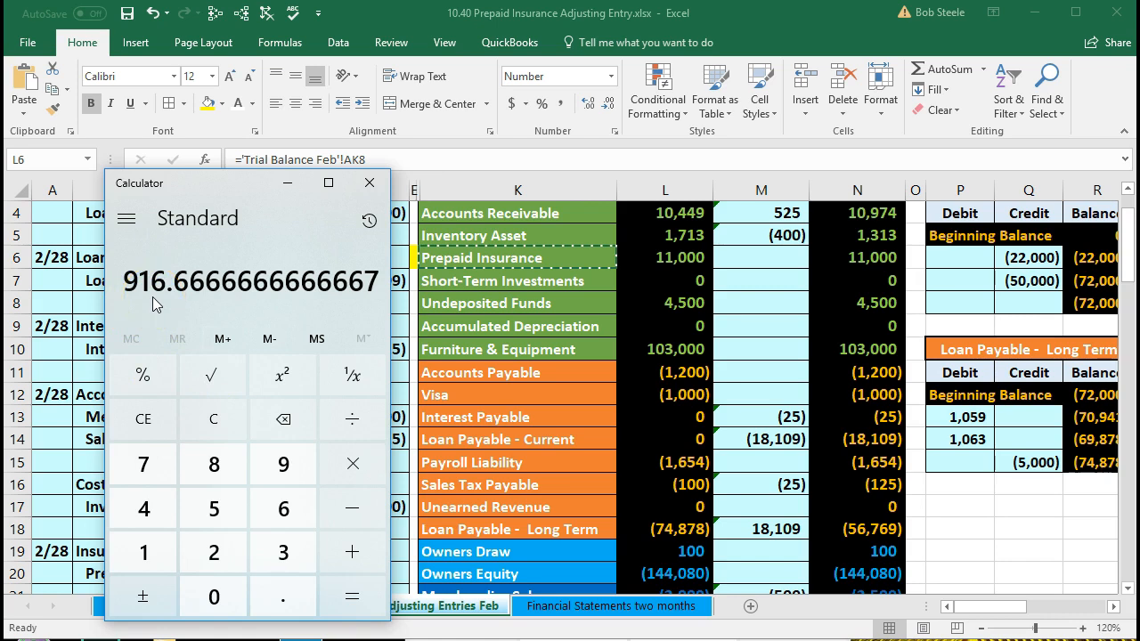
left_click(369, 184)
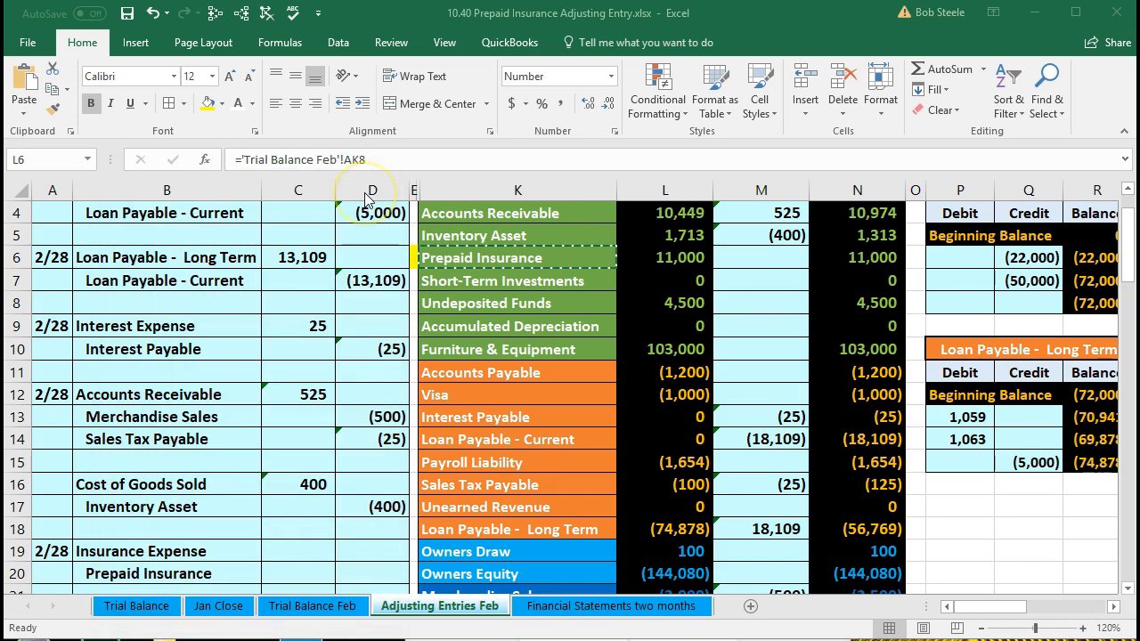
Step: Enter the Insurance Expense debit in C19 with the formula =11000/12
left_click(294, 549)
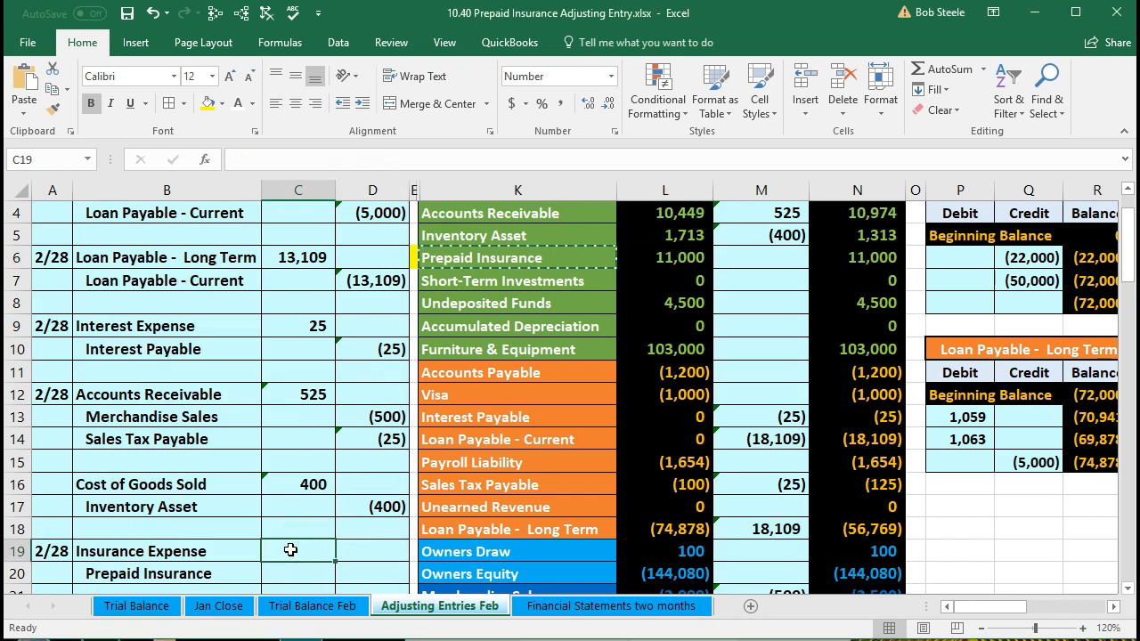
scroll(290, 550, "down", 1)
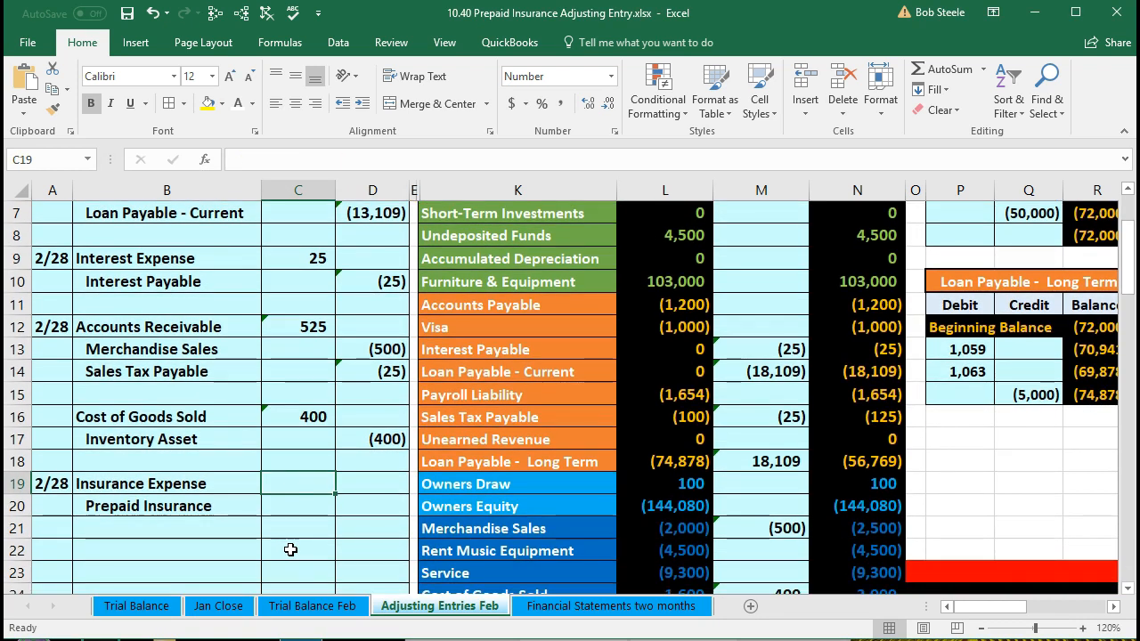
type("=")
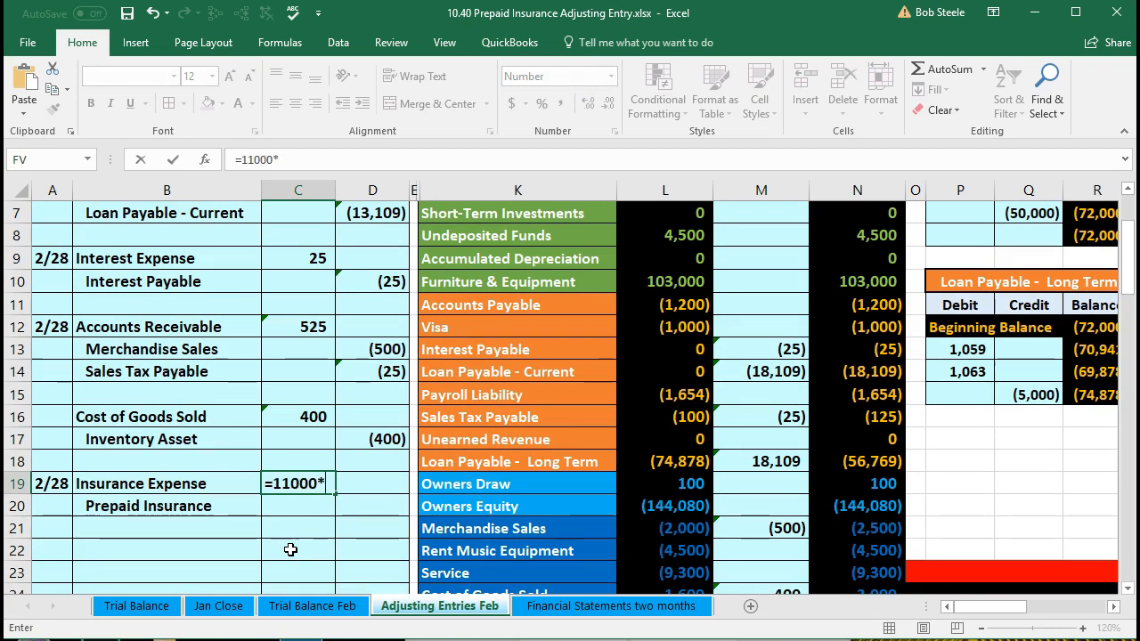
type("11000/12")
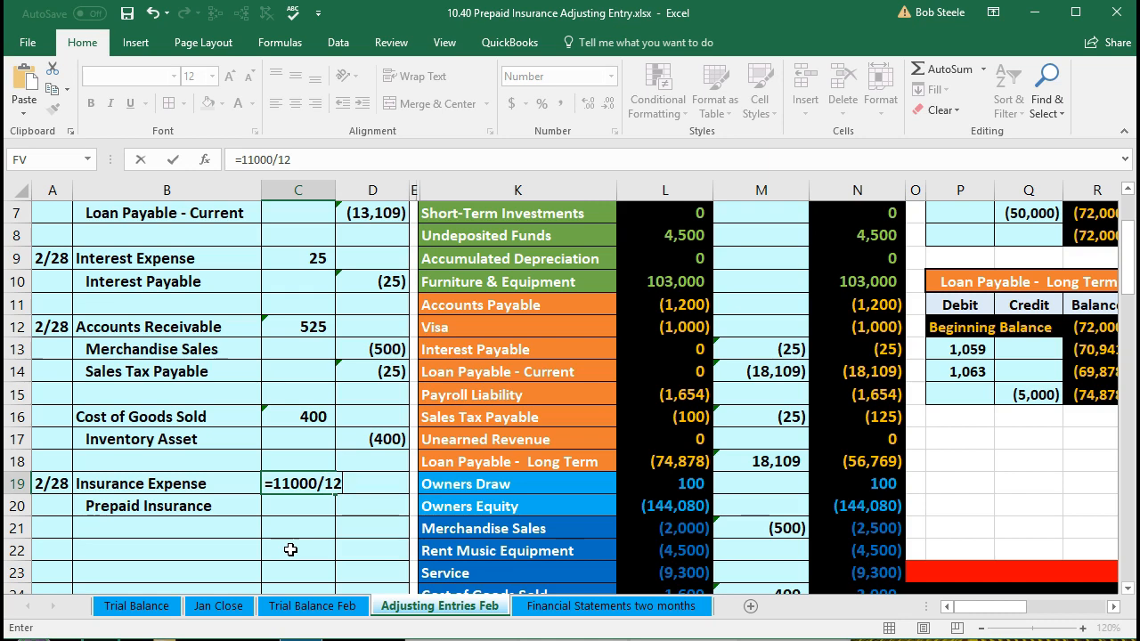
key("Return")
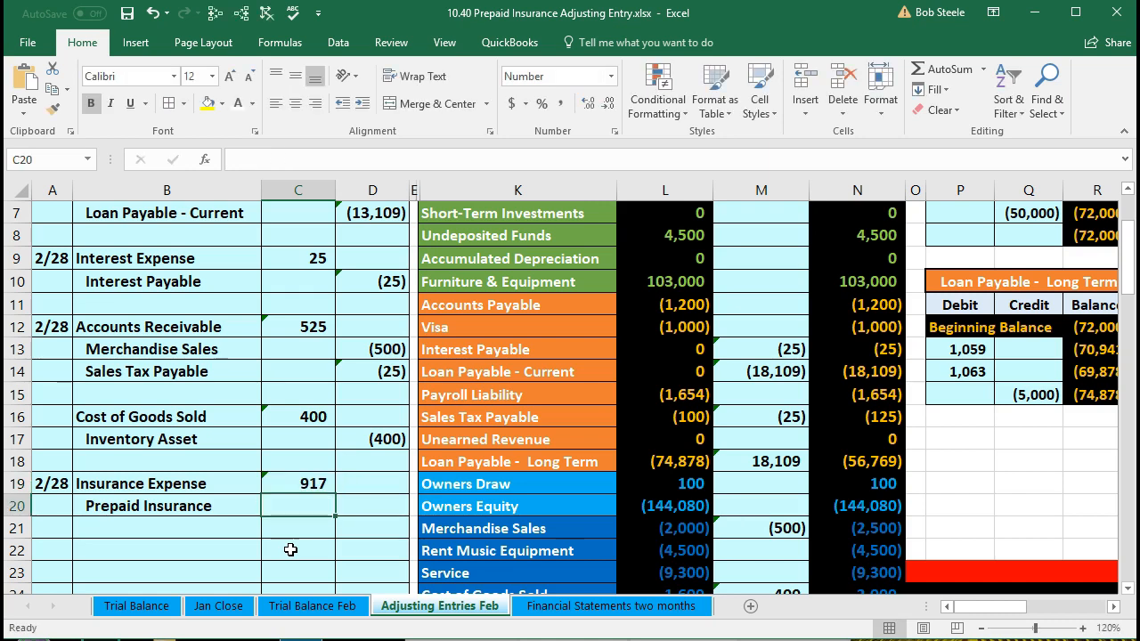
Step: Enter the Prepaid Insurance credit in D20 as the negative of the debit in C19
key("Right")
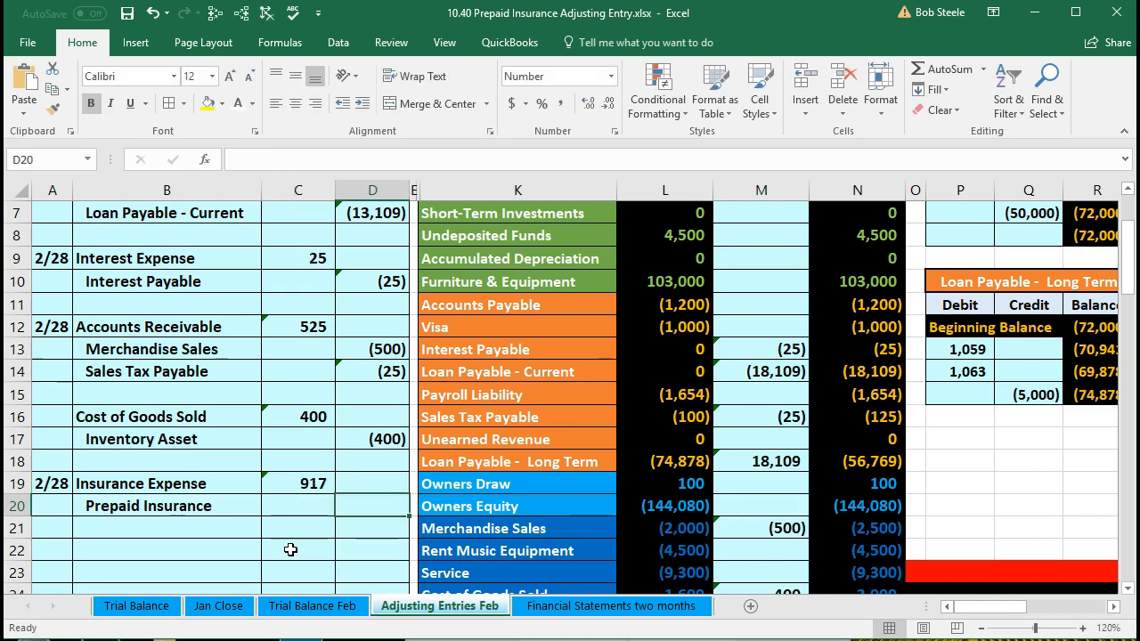
type("=-")
key("Left")
key("Up")
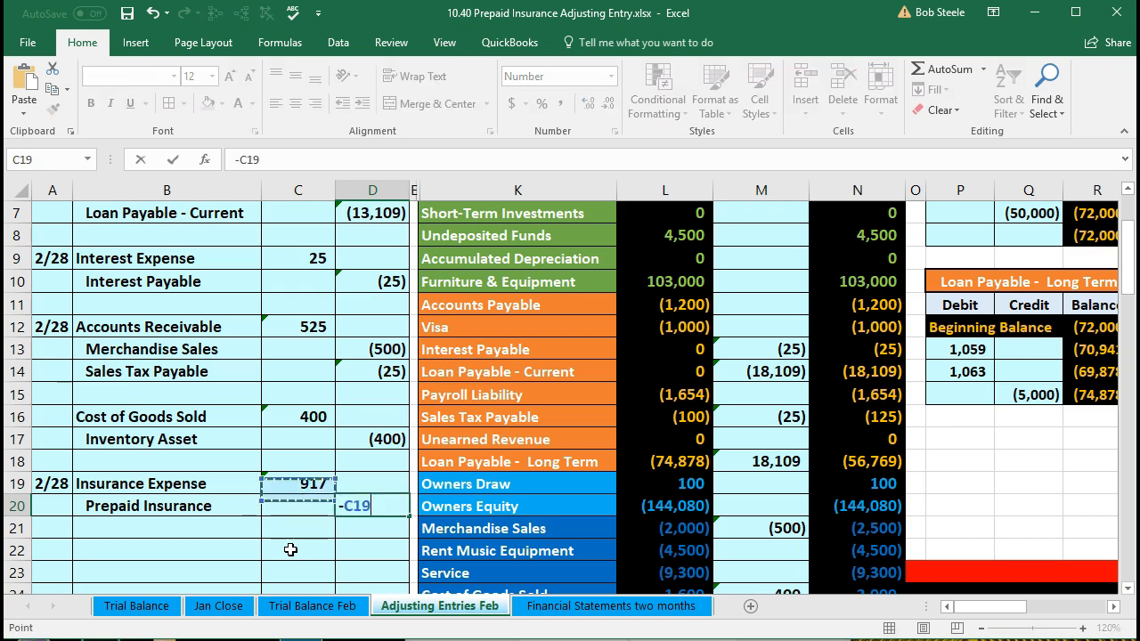
key("Return")
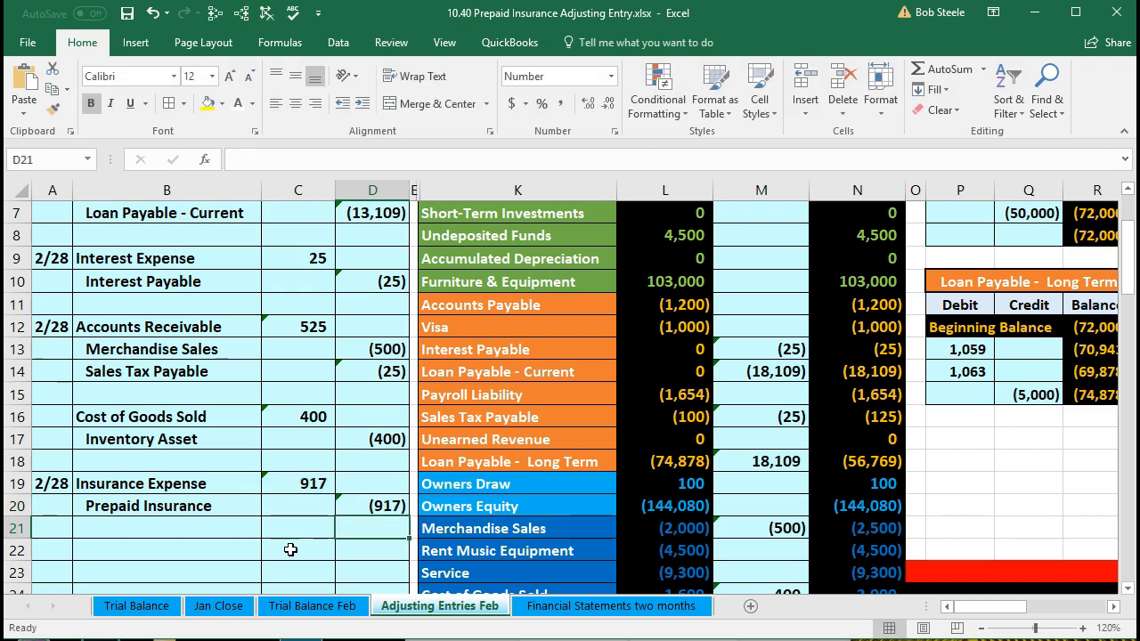
Step: Post the Insurance Expense debit to the trial balance by entering =C19 in its adjustments cell, M27
left_click_drag(156, 484, 289, 482)
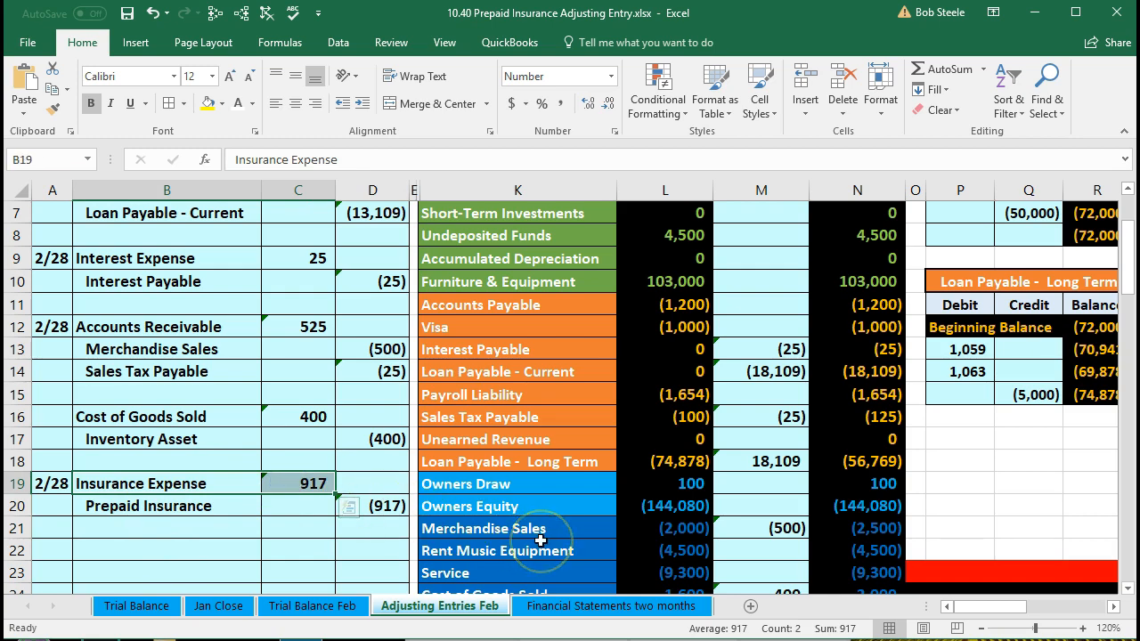
scroll(541, 540, "up", 2)
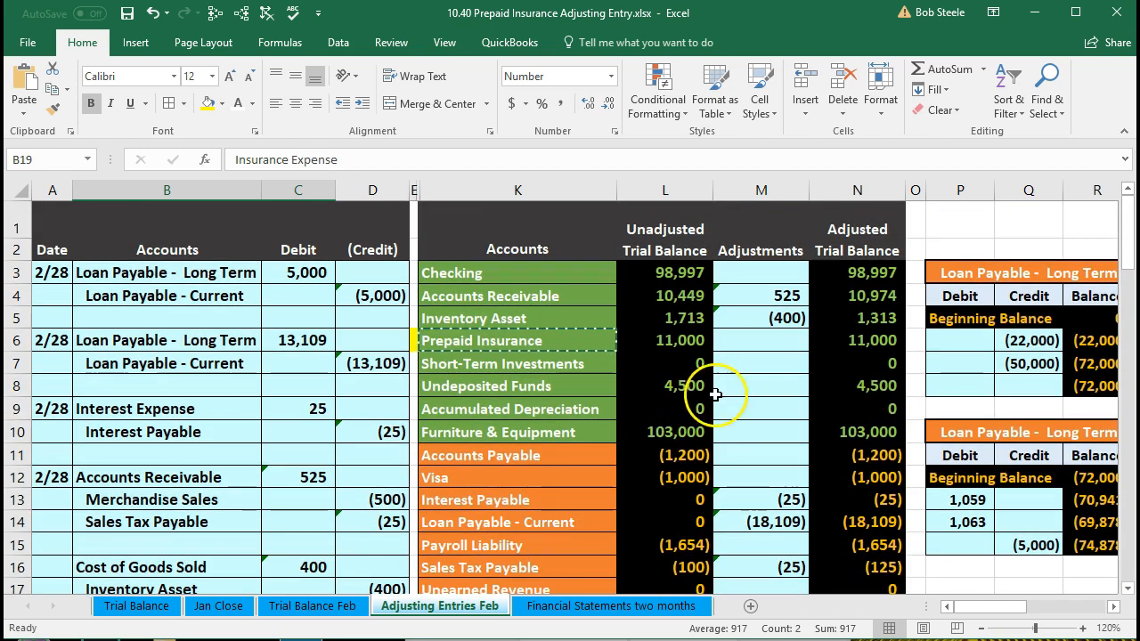
left_click(753, 388)
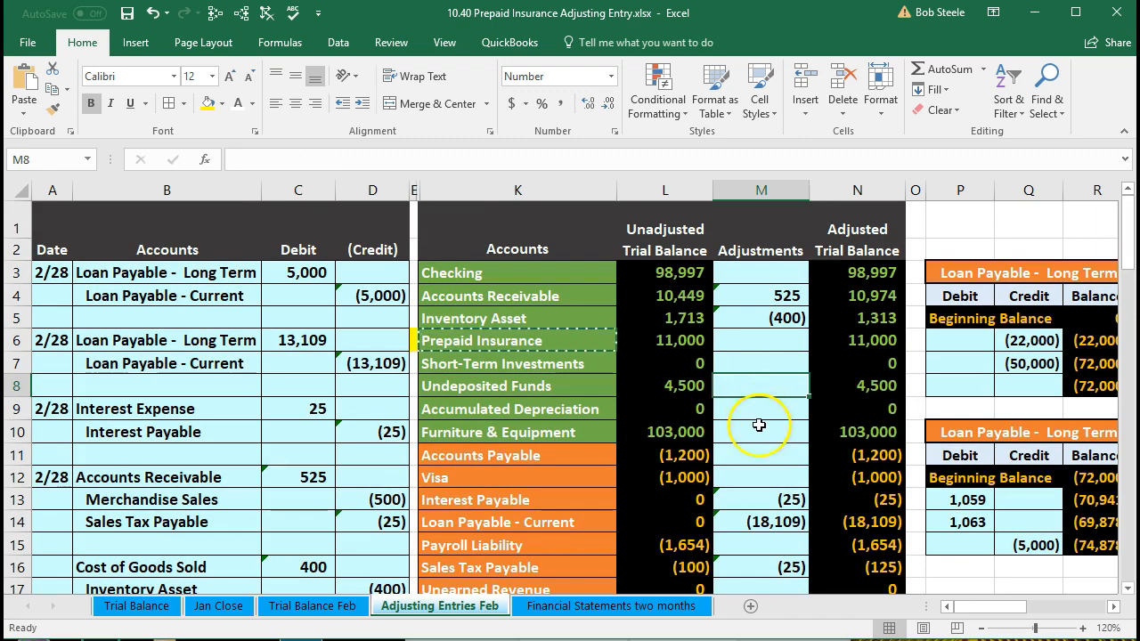
scroll(757, 441, "down", 4)
left_click(596, 437)
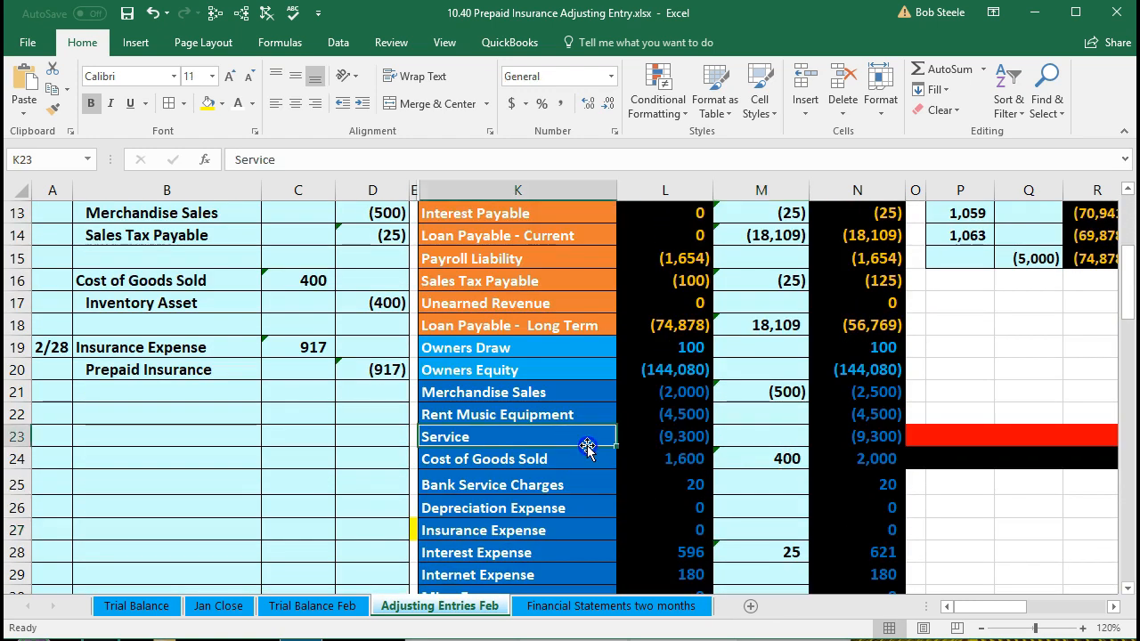
scroll(588, 440, "down", 1)
left_click(503, 465)
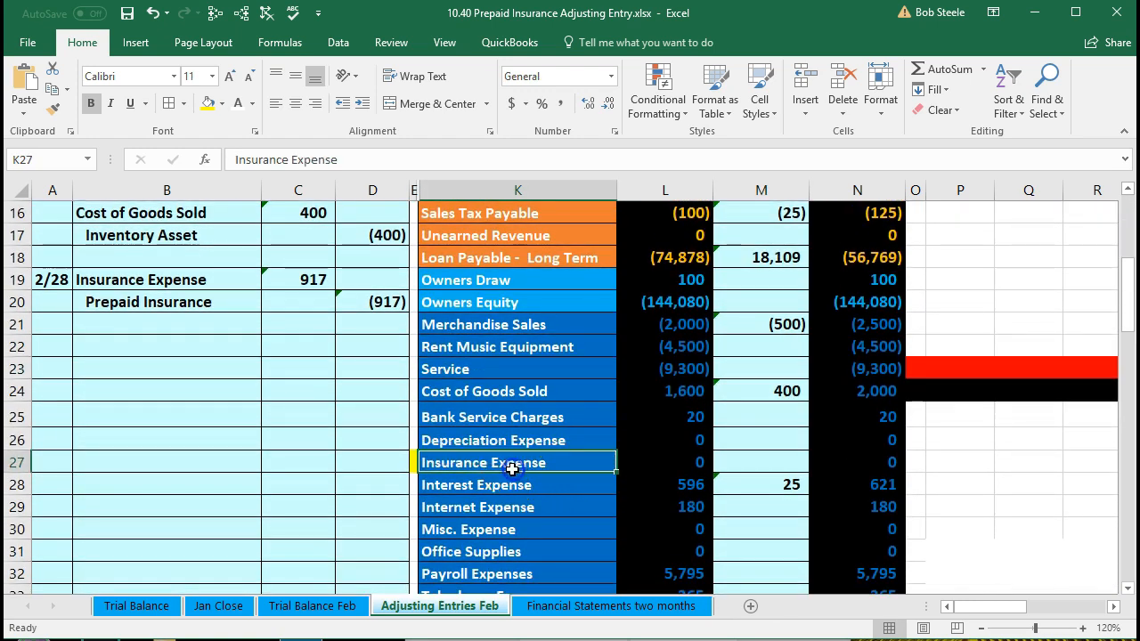
left_click(733, 460)
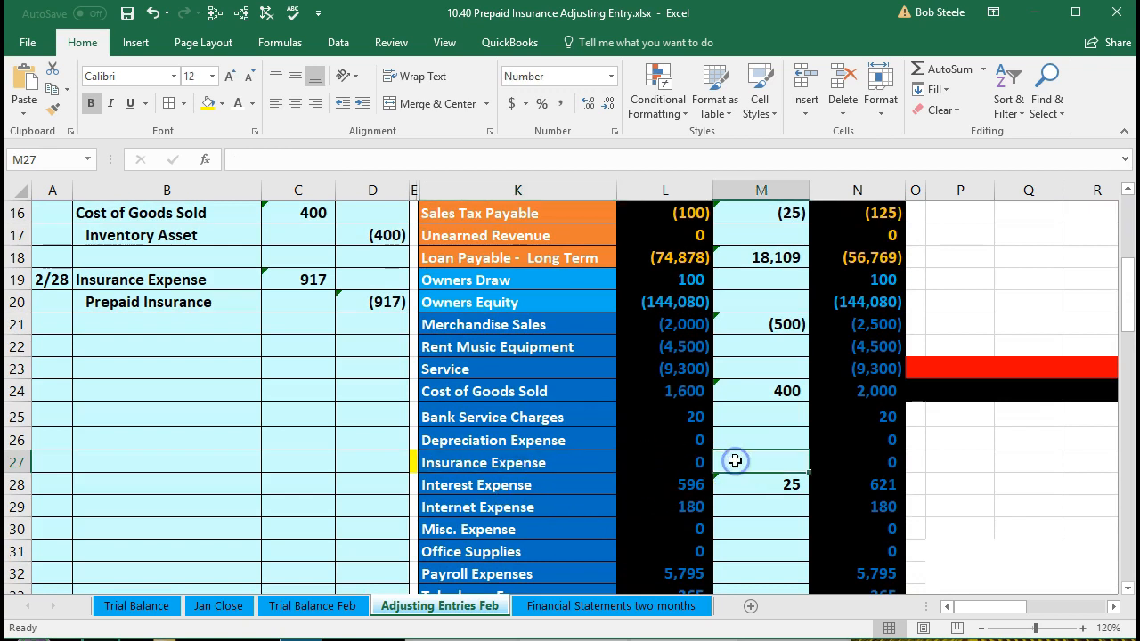
left_click(744, 481)
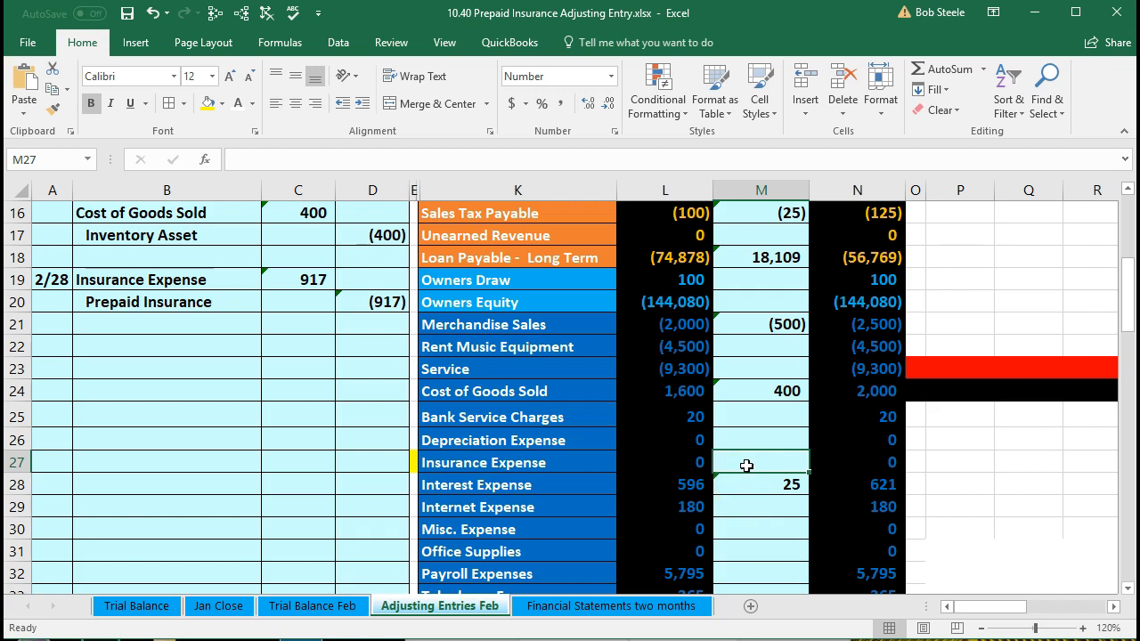
left_click(753, 455)
type("=")
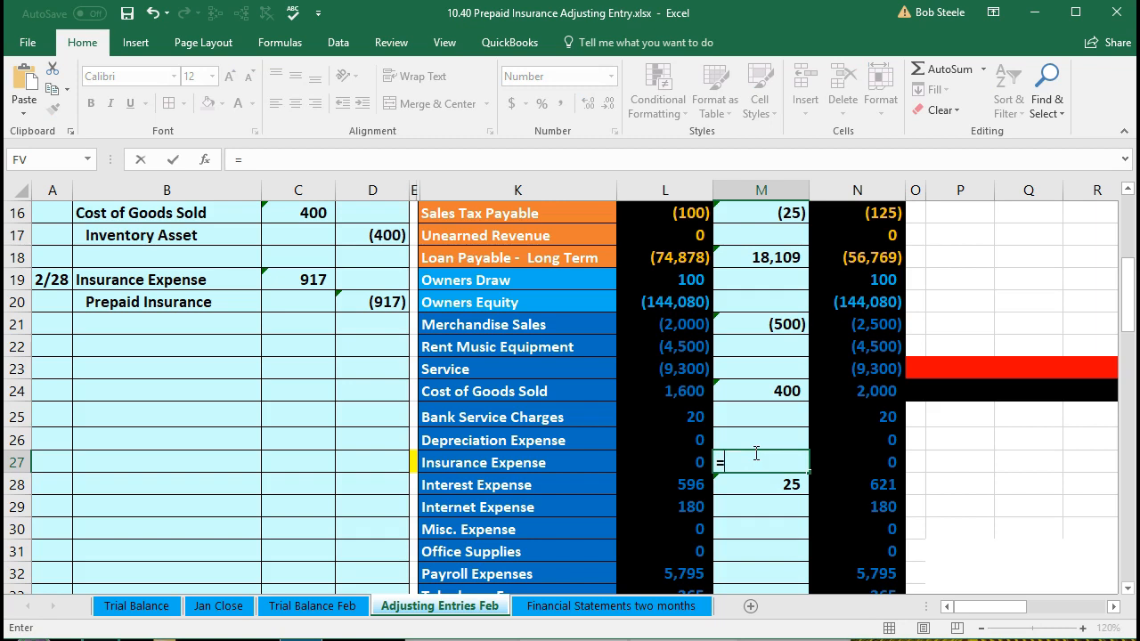
left_click(312, 279)
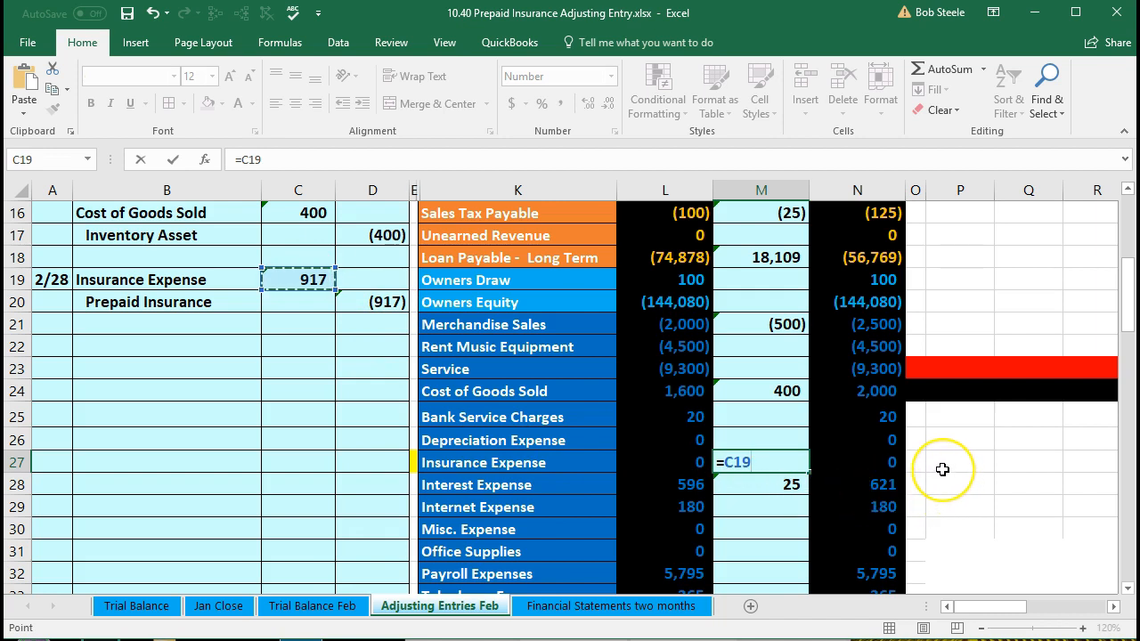
key("Return")
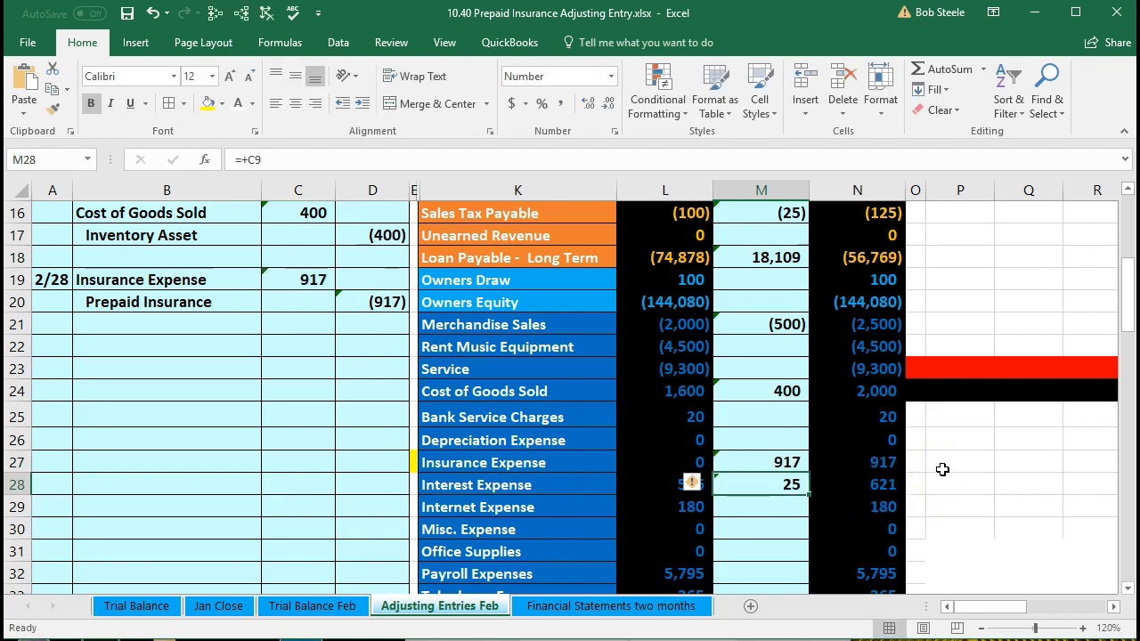
Step: Check the adjusted total of debits and credits in N36 and the range summed by the Net Income formula in N37
scroll(942, 469, "down", 3)
left_click(901, 463)
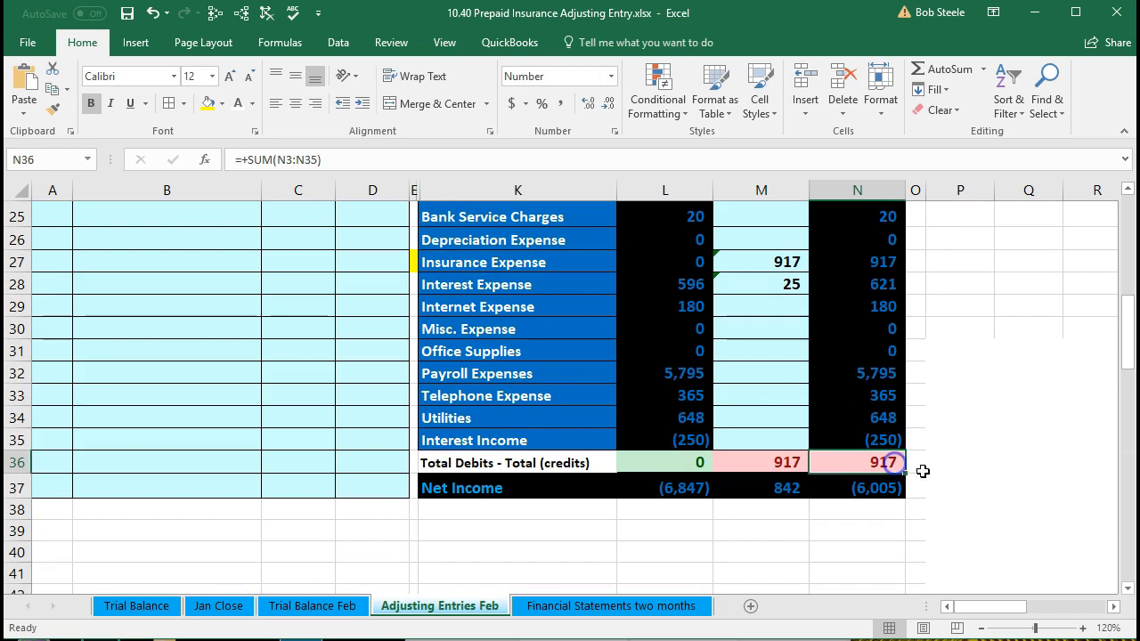
left_click(877, 486)
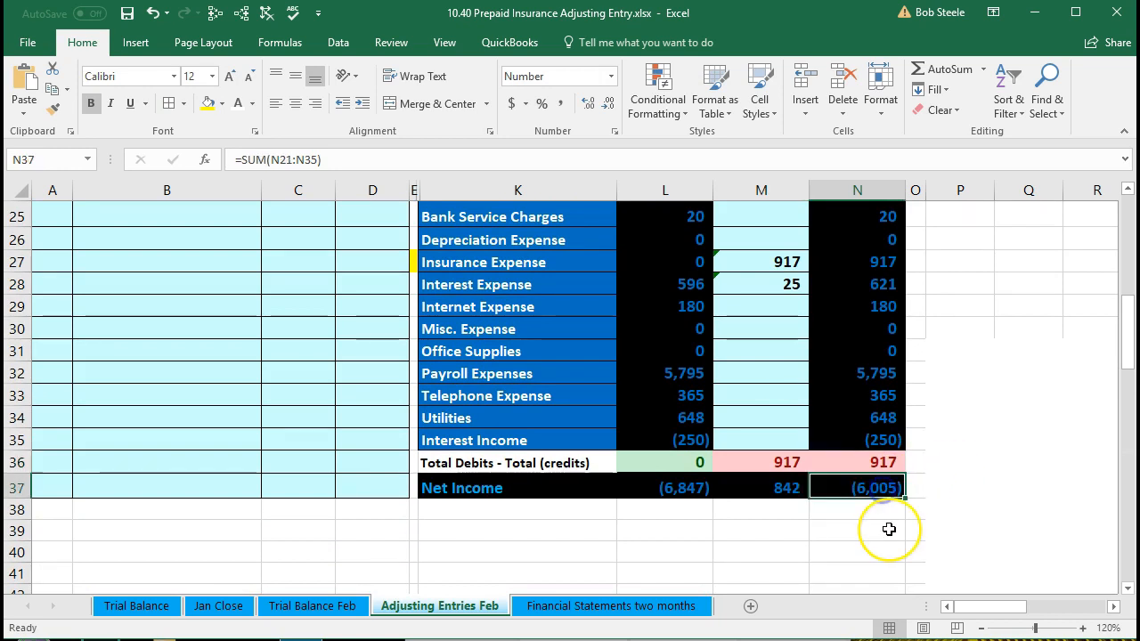
double_click(866, 486)
scroll(868, 446, "up", 2)
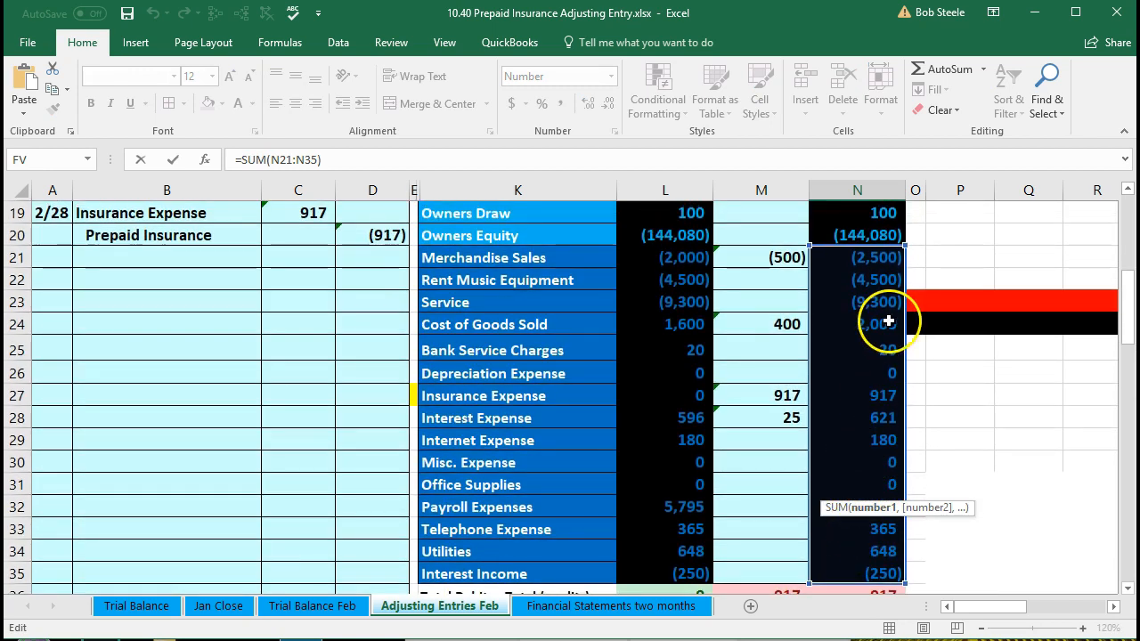
scroll(943, 371, "down", 1)
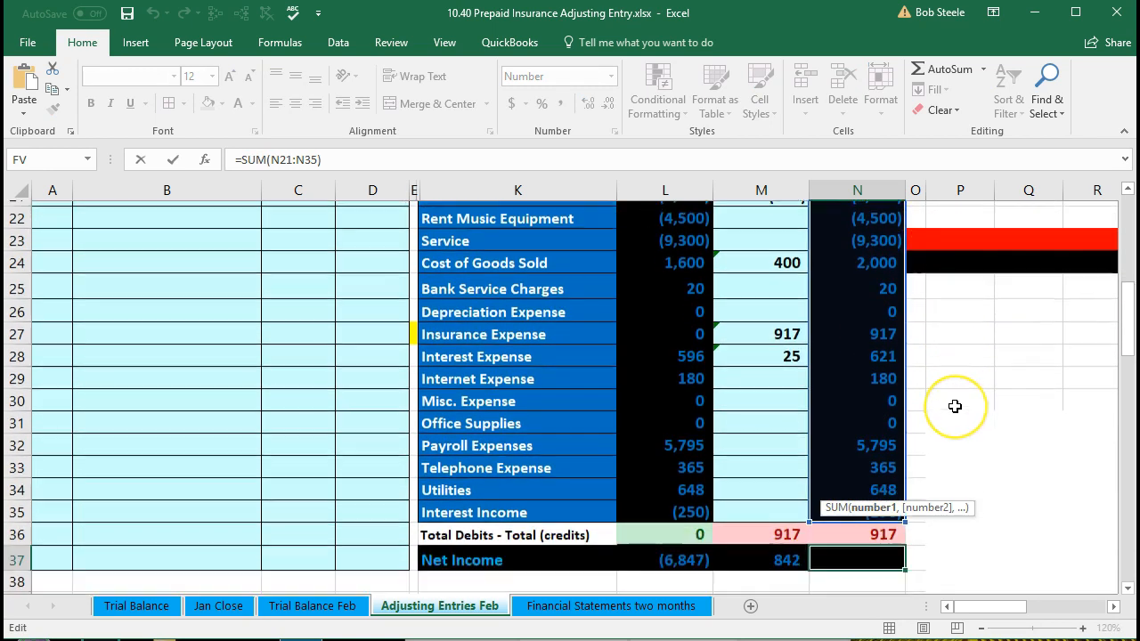
key("Return")
left_click(881, 554)
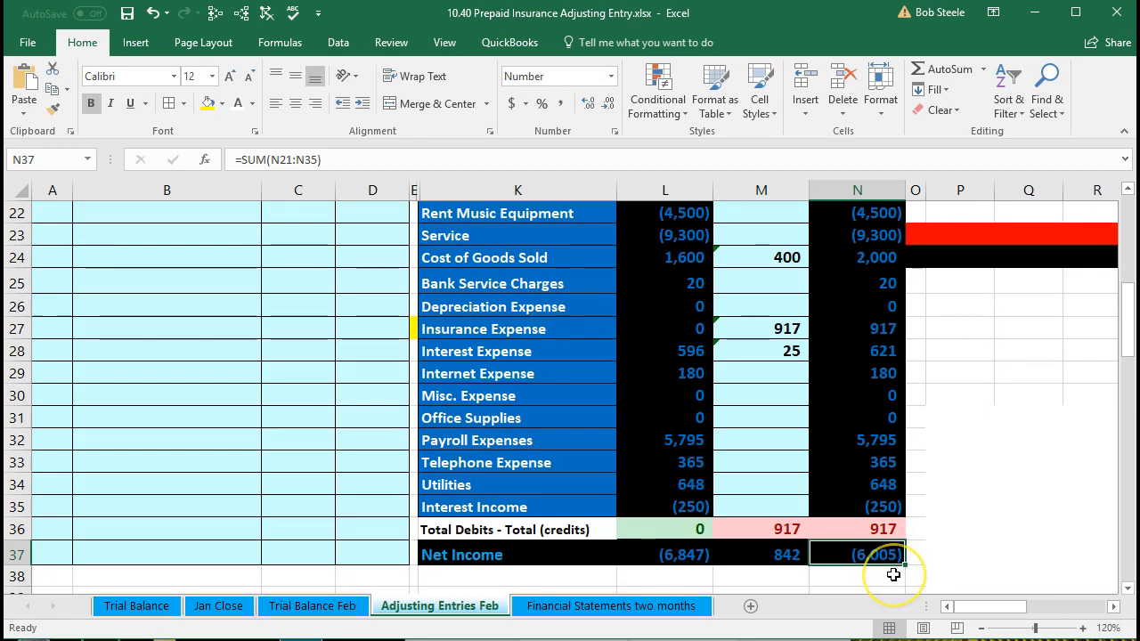
Step: Compare Net Income in row 37 across the unadjusted, adjustments and adjusted columns
left_click(687, 562)
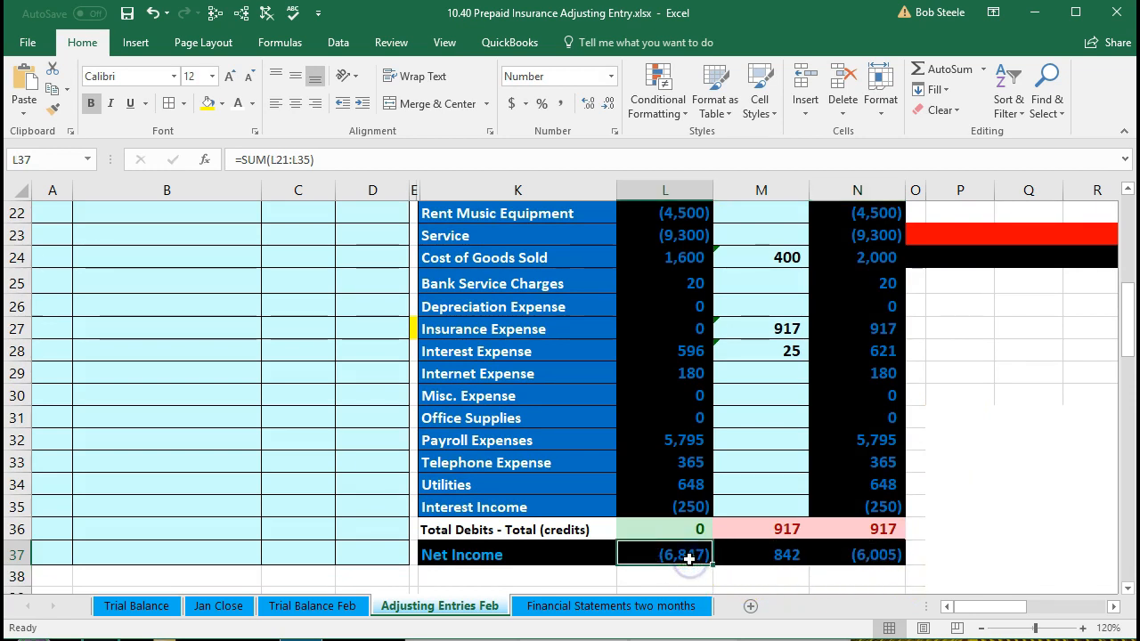
left_click(752, 555)
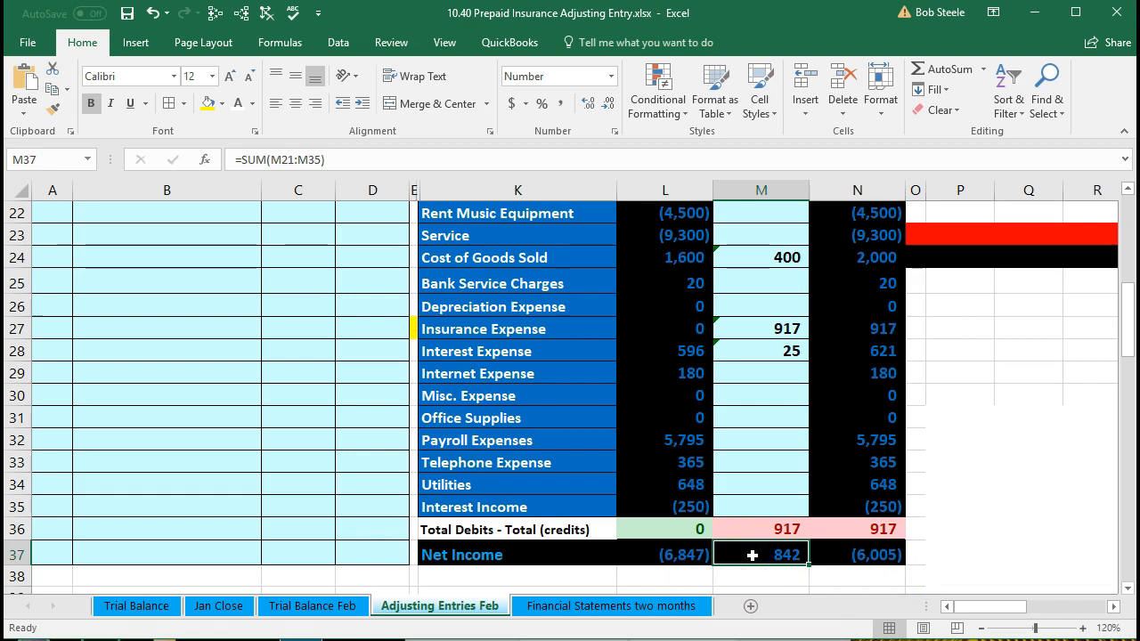
left_click(850, 555)
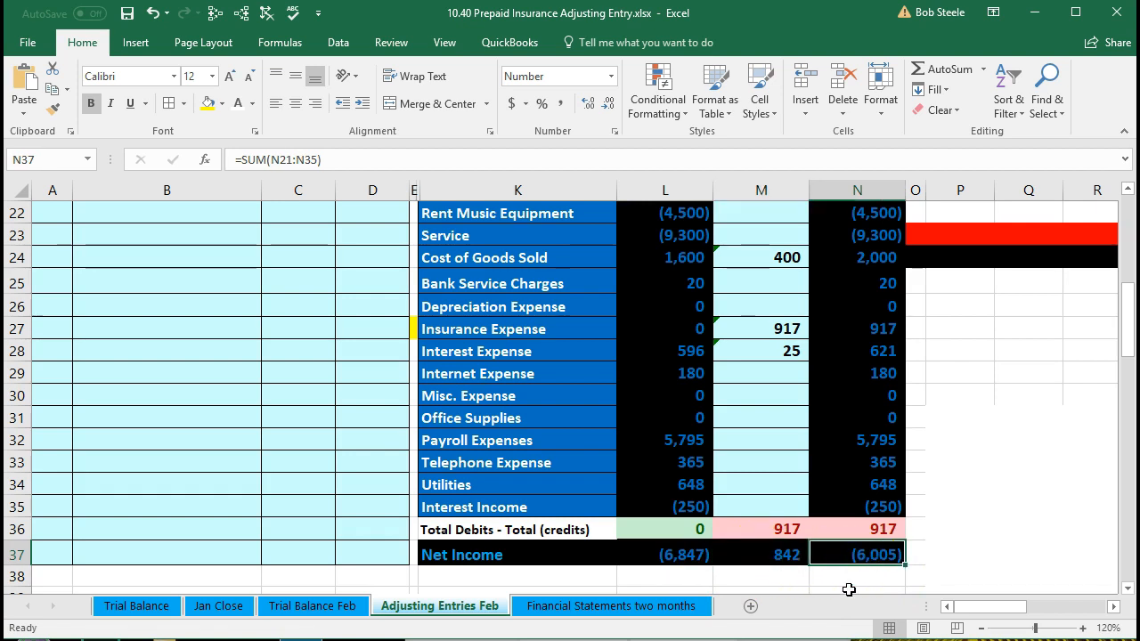
left_click(849, 586)
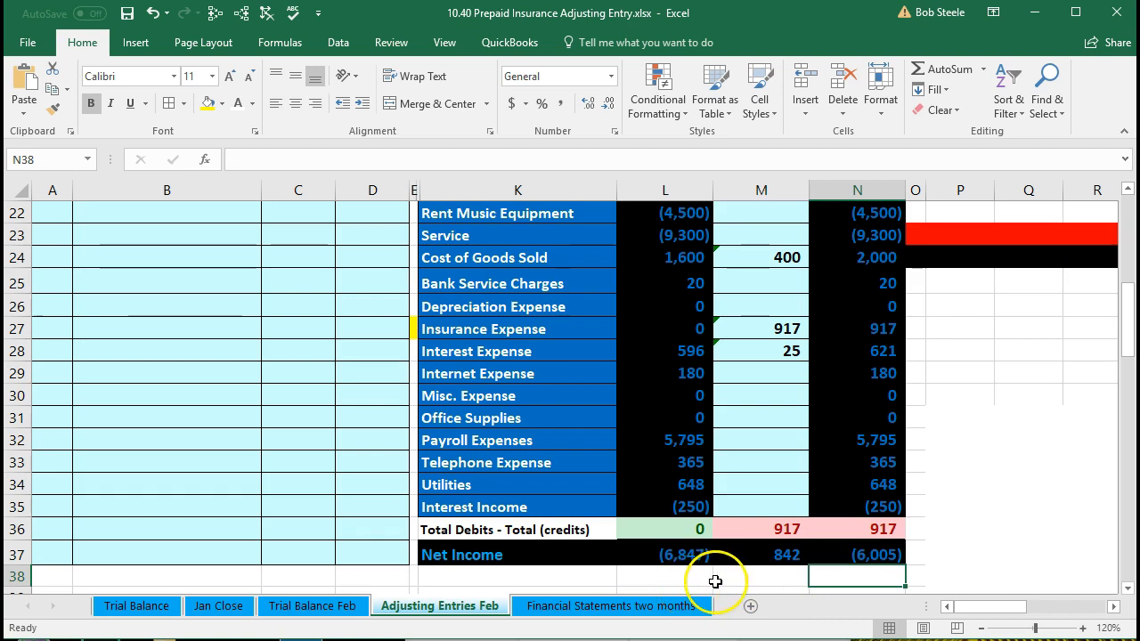
left_click(771, 574)
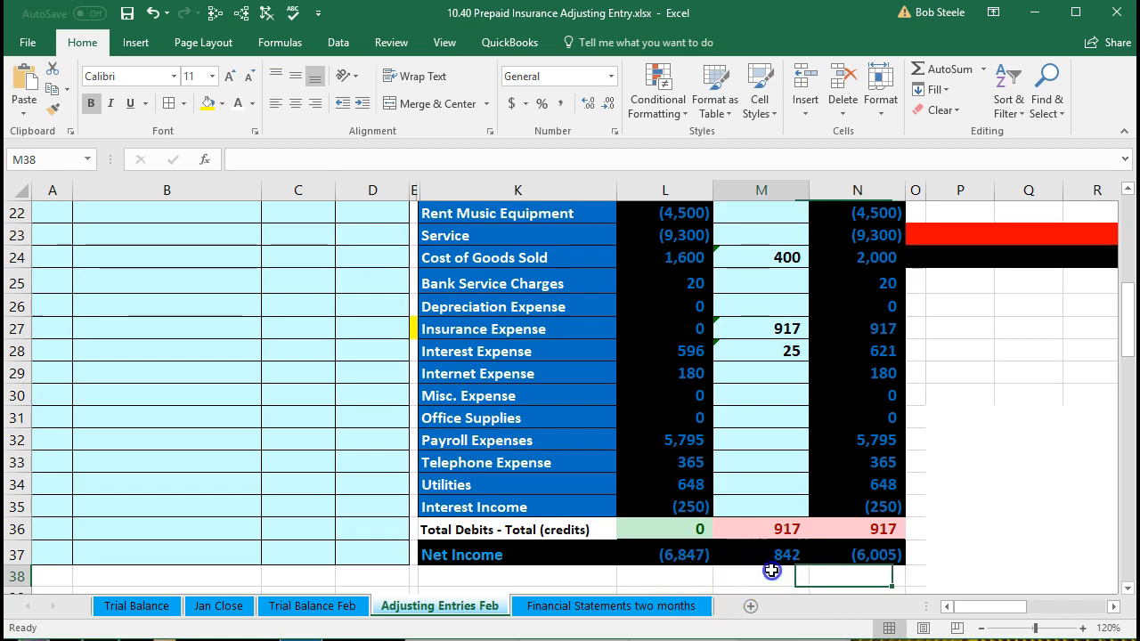
left_click(855, 580)
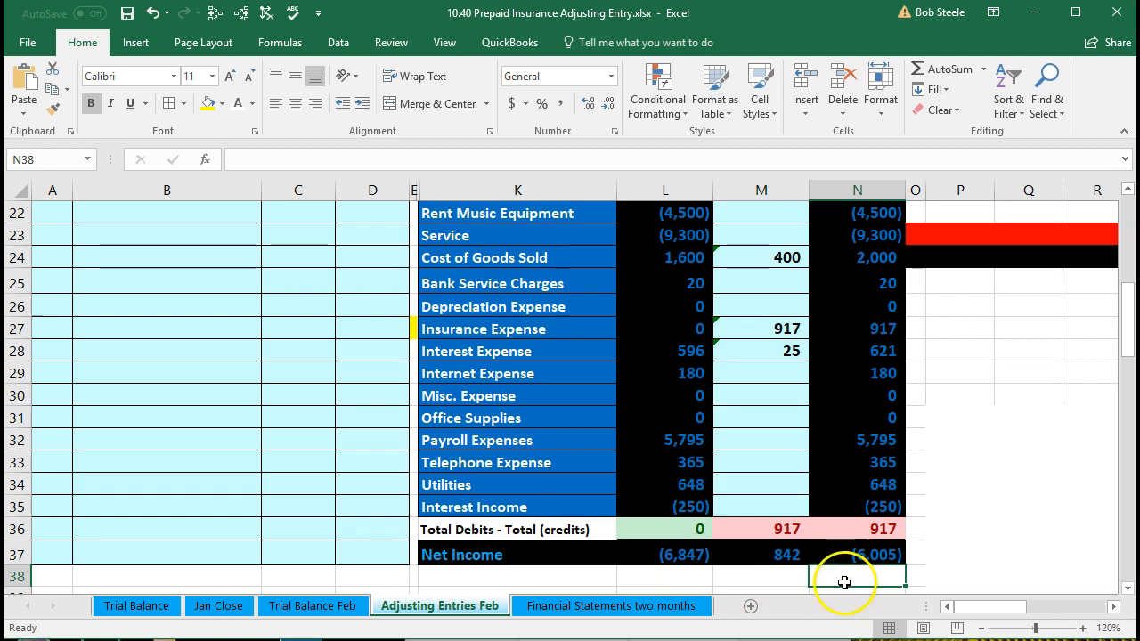
Step: Post the Prepaid Insurance credit to the trial balance by entering =D20 in its adjustments cell, M6
left_click(275, 503)
scroll(275, 507, "up", 4)
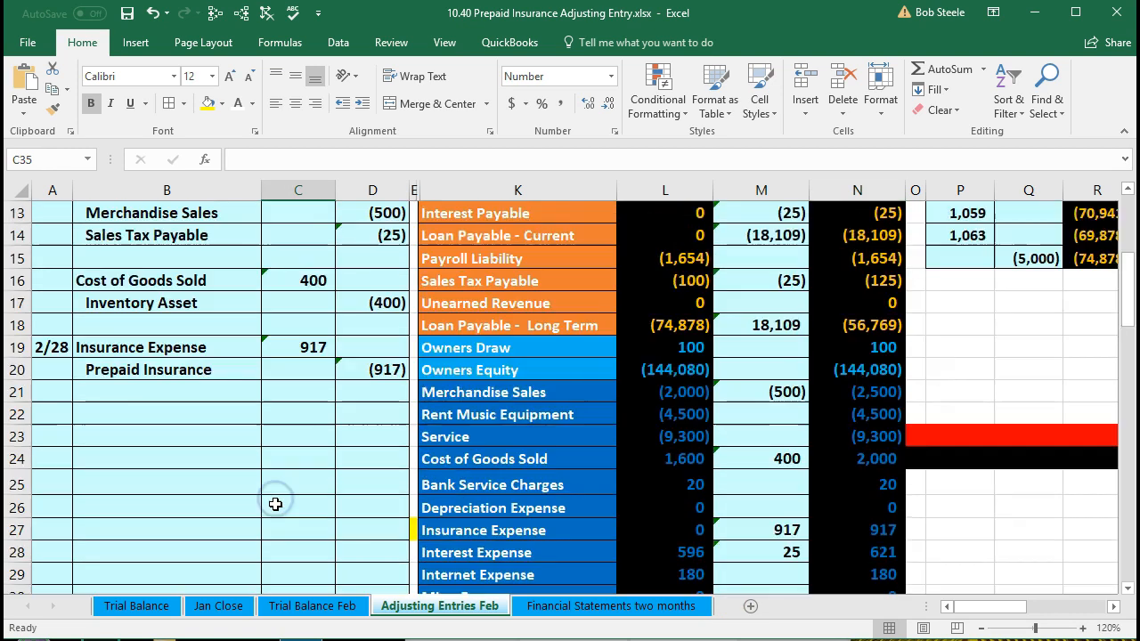
left_click_drag(183, 438, 360, 453)
scroll(383, 478, "up", 2)
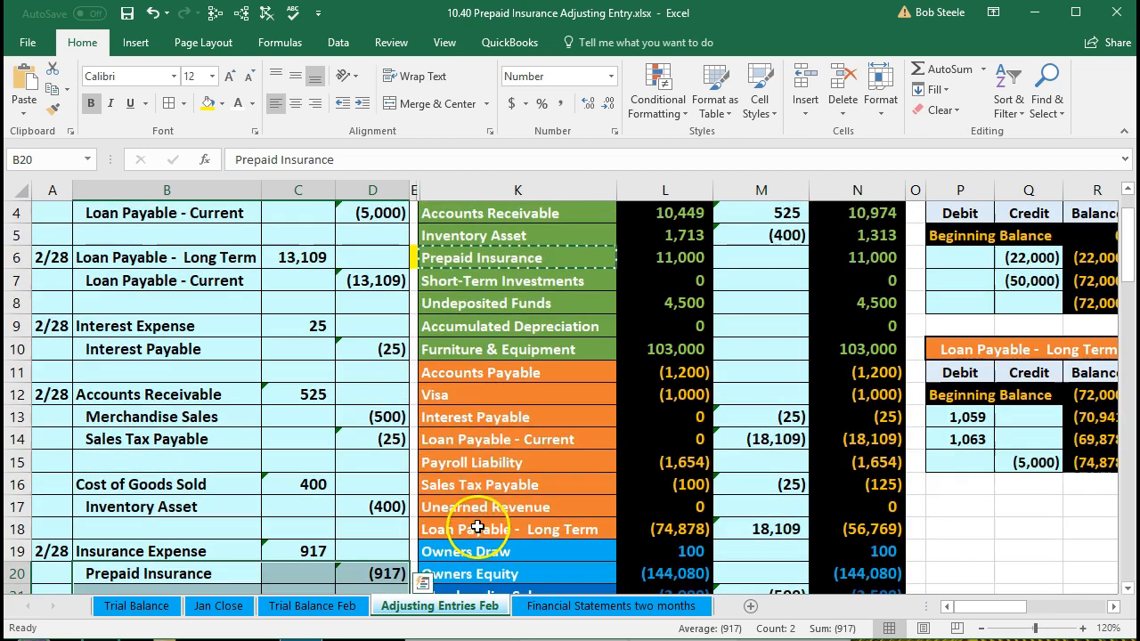
left_click(514, 260)
scroll(458, 415, "up", 1)
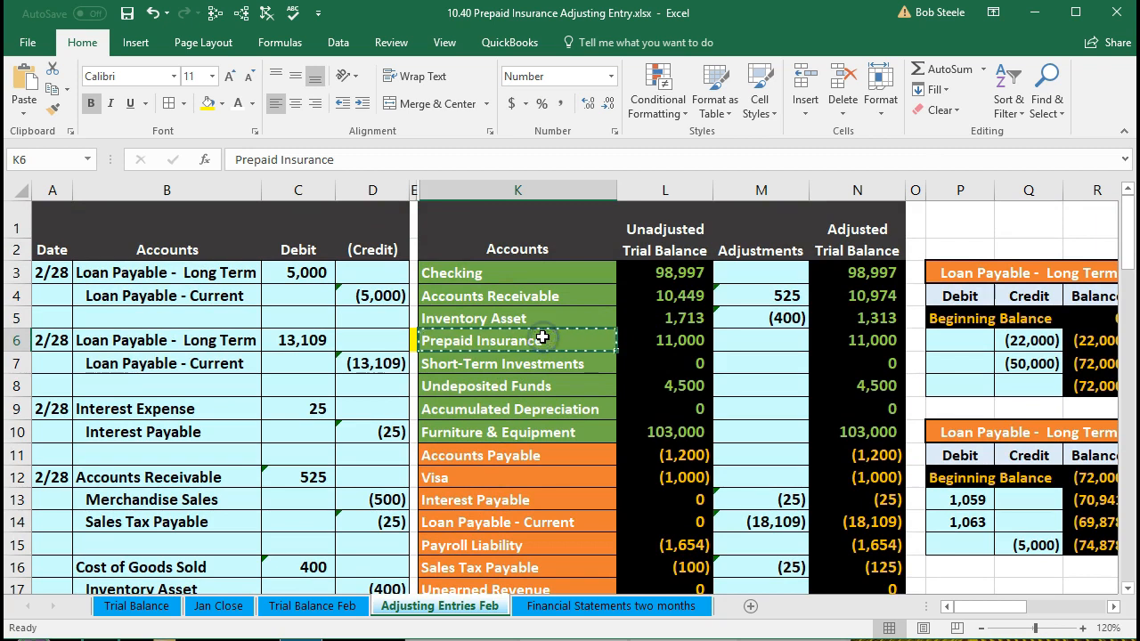
left_click(732, 341)
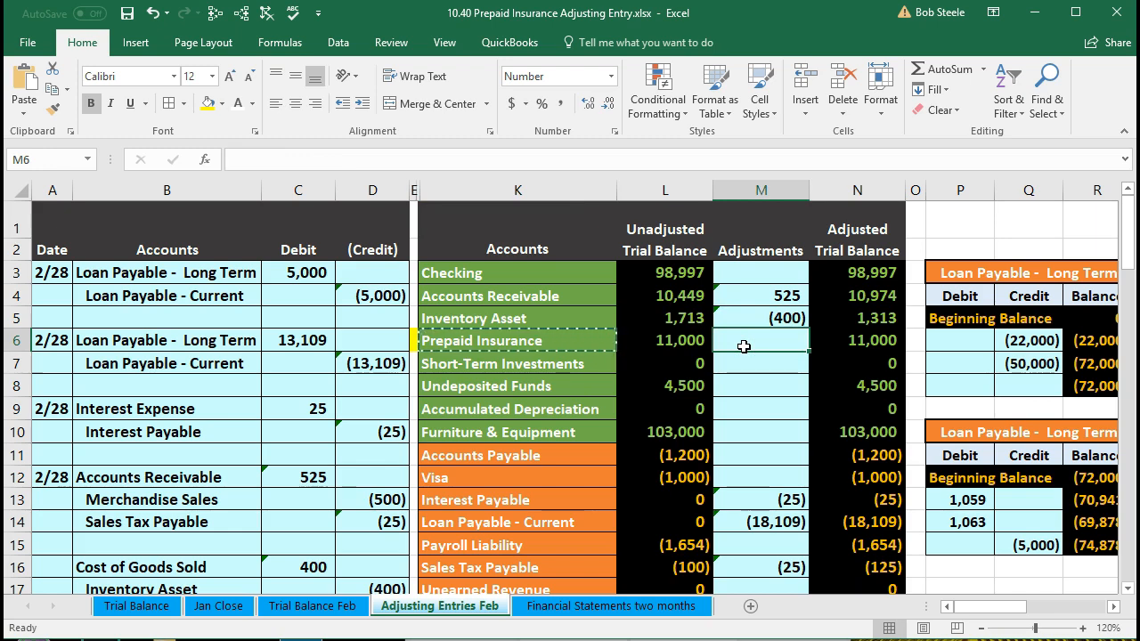
scroll(664, 450, "down", 1)
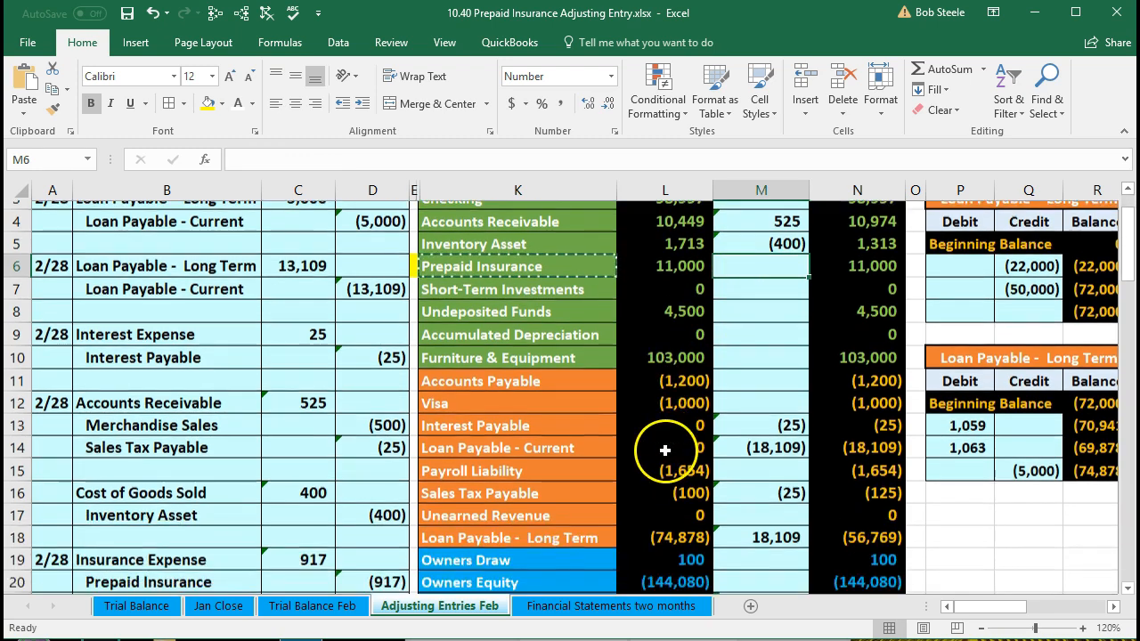
scroll(664, 451, "down", 1)
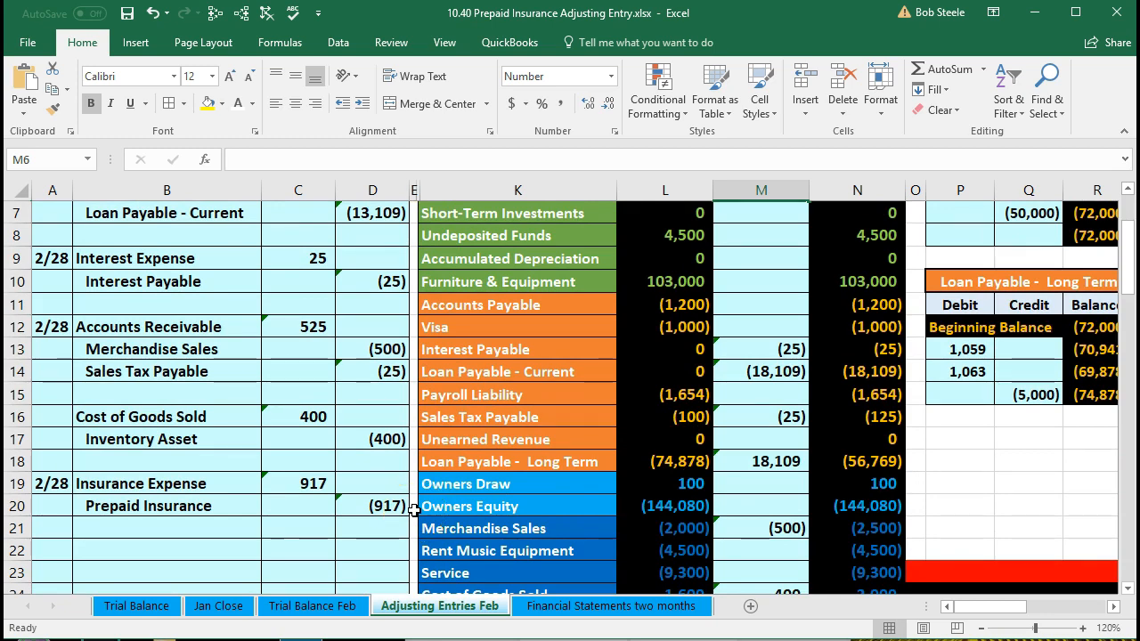
scroll(414, 509, "up", 2)
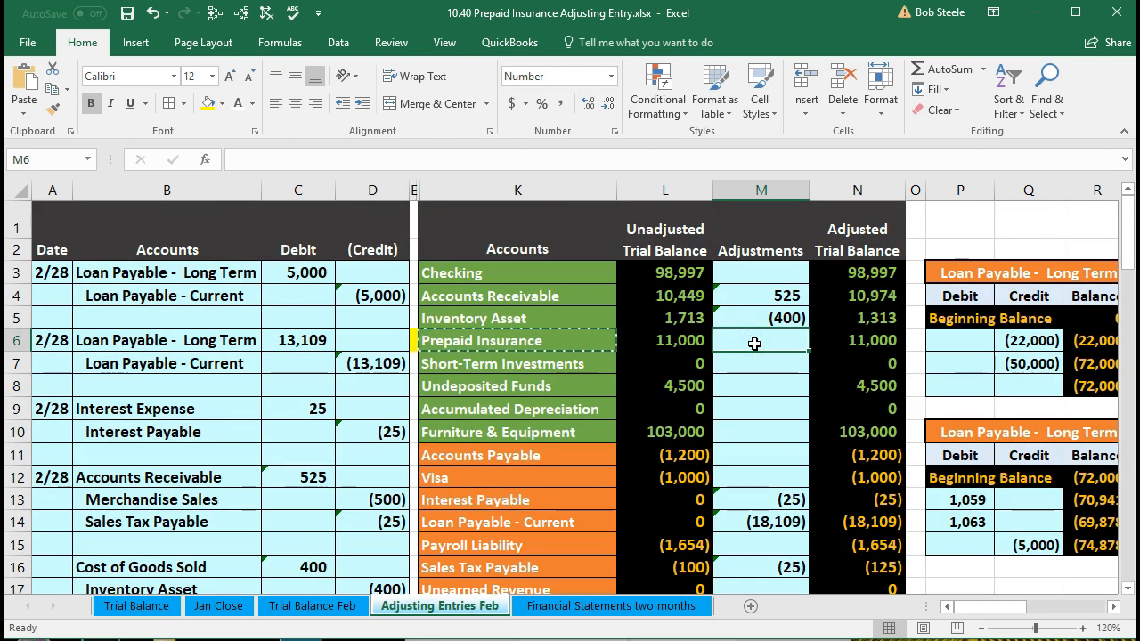
type("=")
scroll(676, 445, "down", 2)
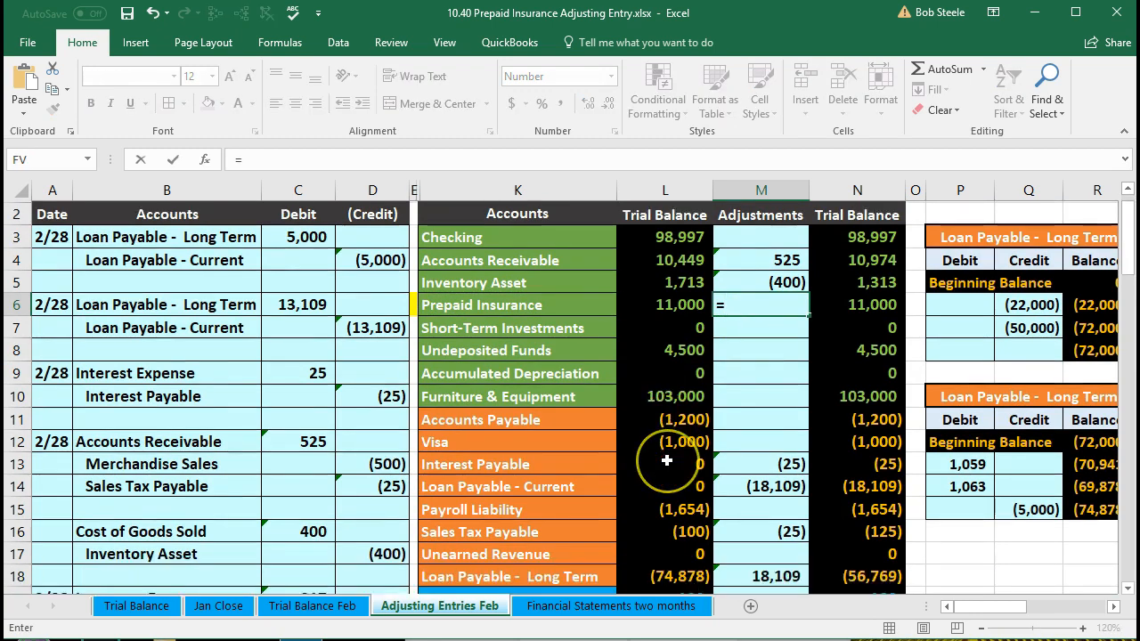
left_click(374, 506)
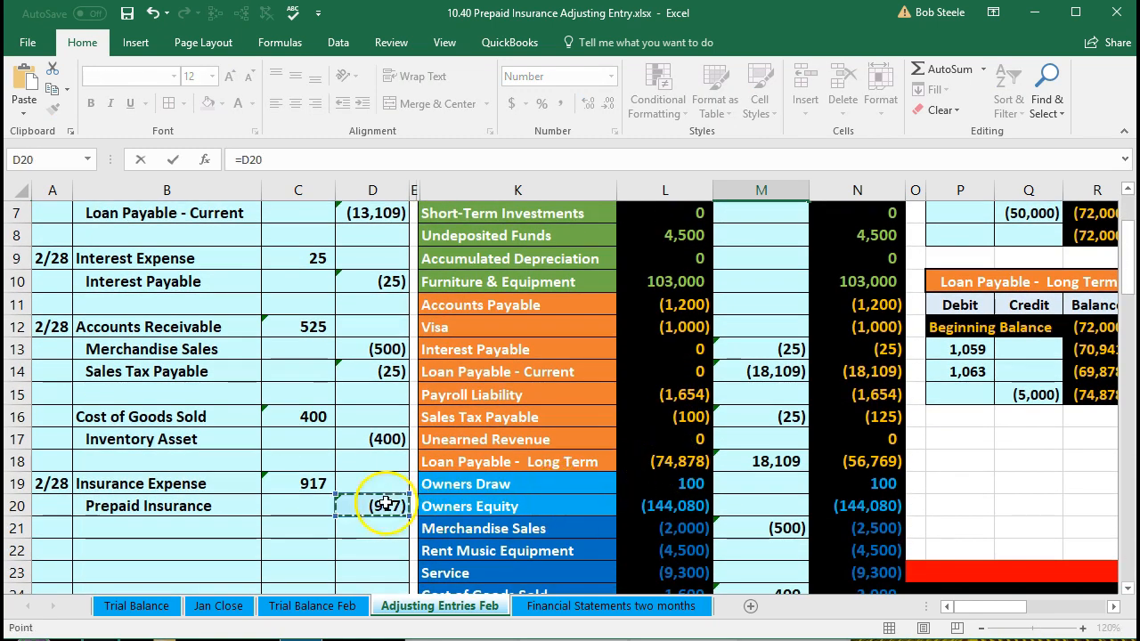
scroll(749, 547, "up", 2)
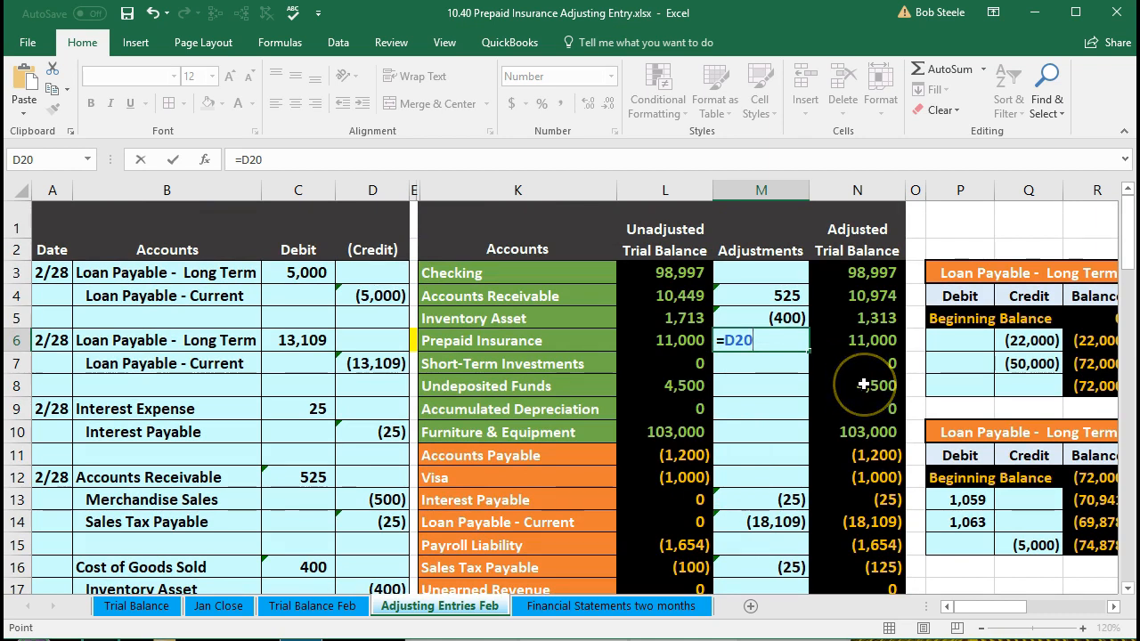
key("Return")
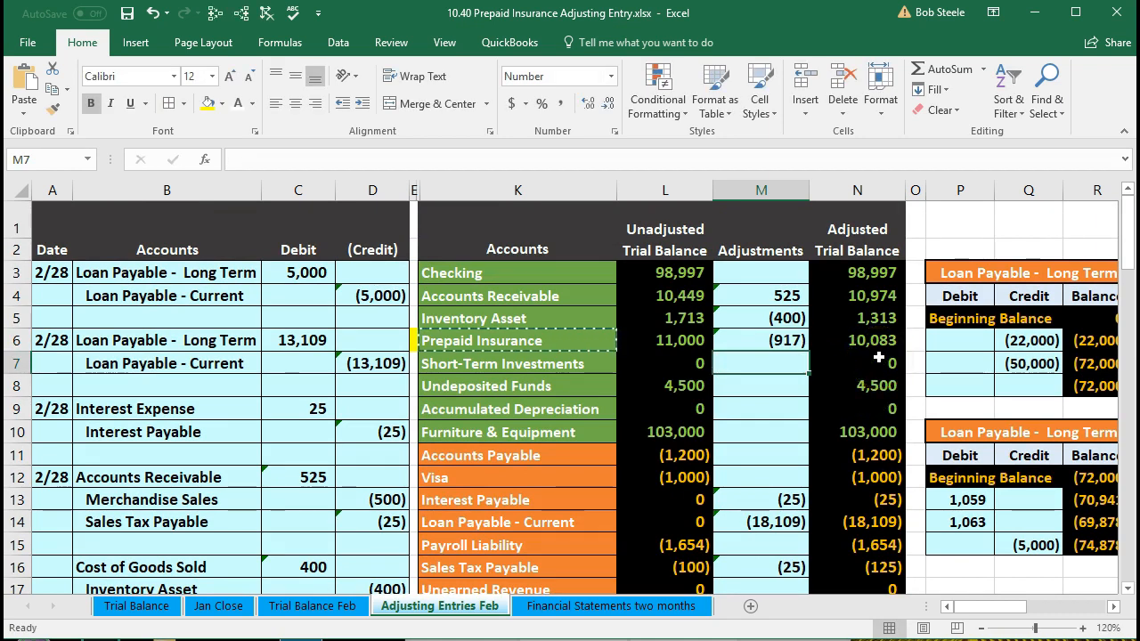
Step: Open Calculator, place it clear of the trial balance columns, and divide the adjusted Prepaid Insurance balance of 10083 by 11
key("XF86Calculator")
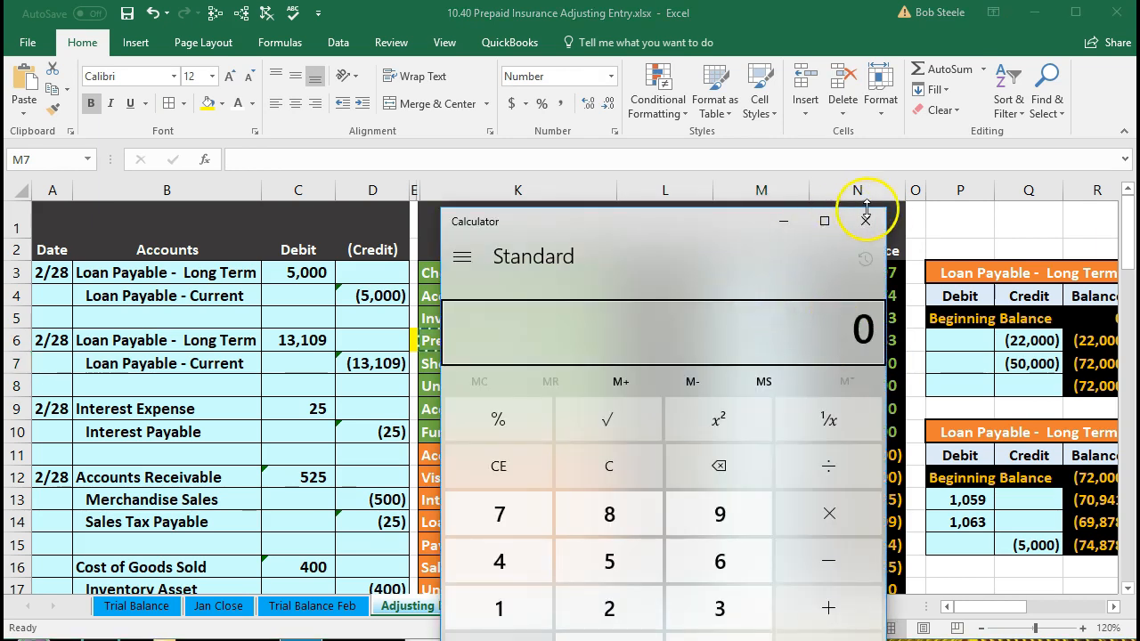
left_click_drag(886, 209, 651, 232)
left_click_drag(525, 240, 187, 179)
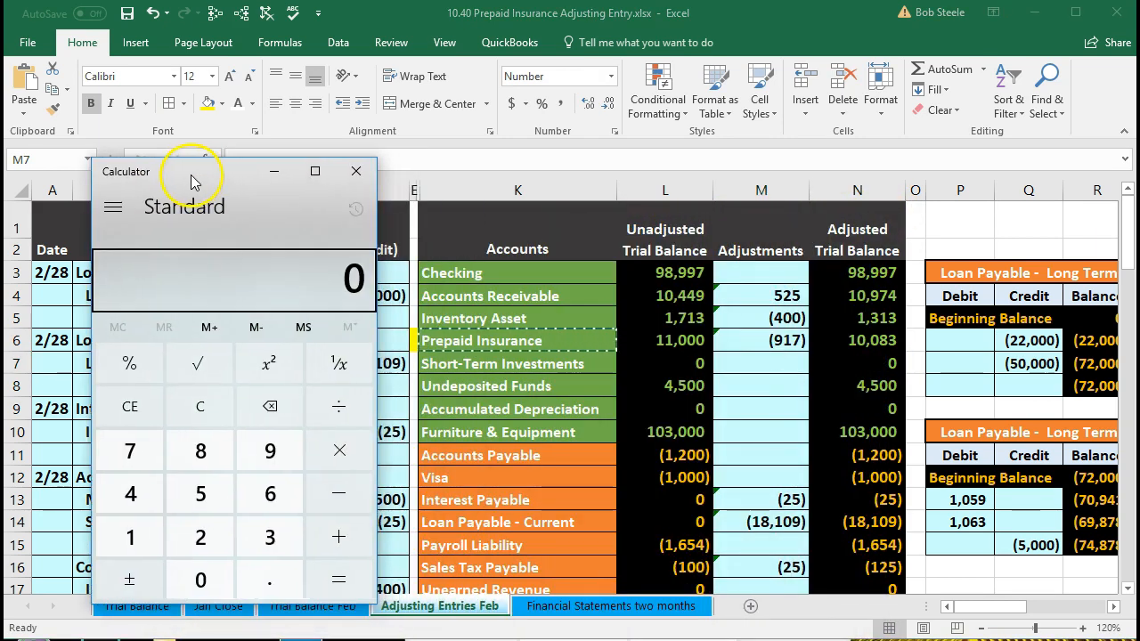
left_click(200, 395)
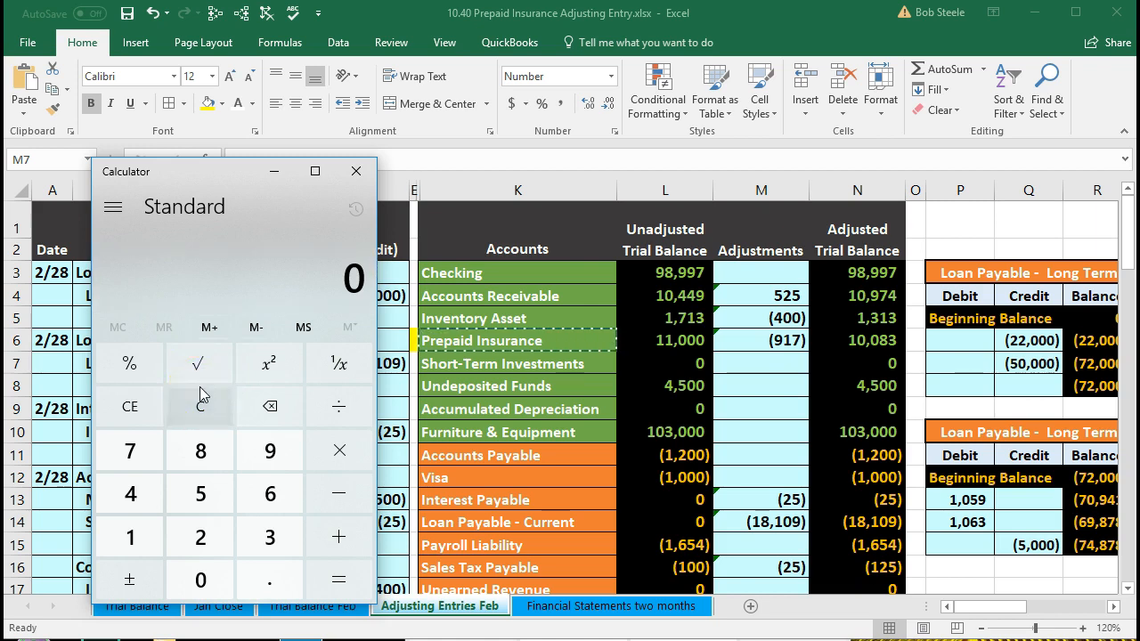
type("10083")
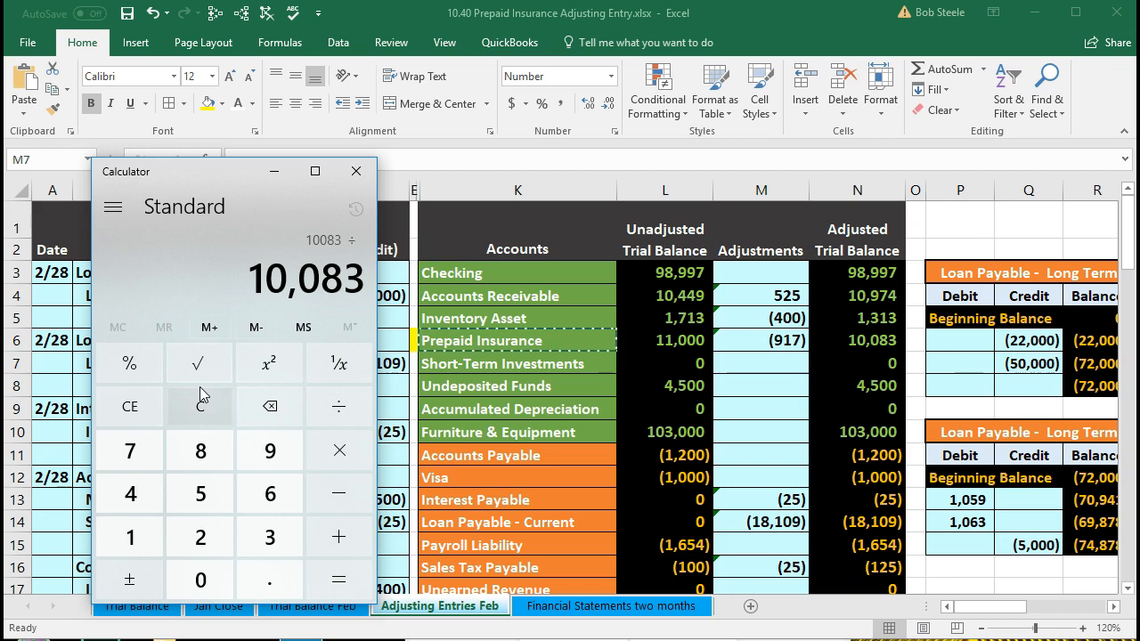
type("11")
key("Return")
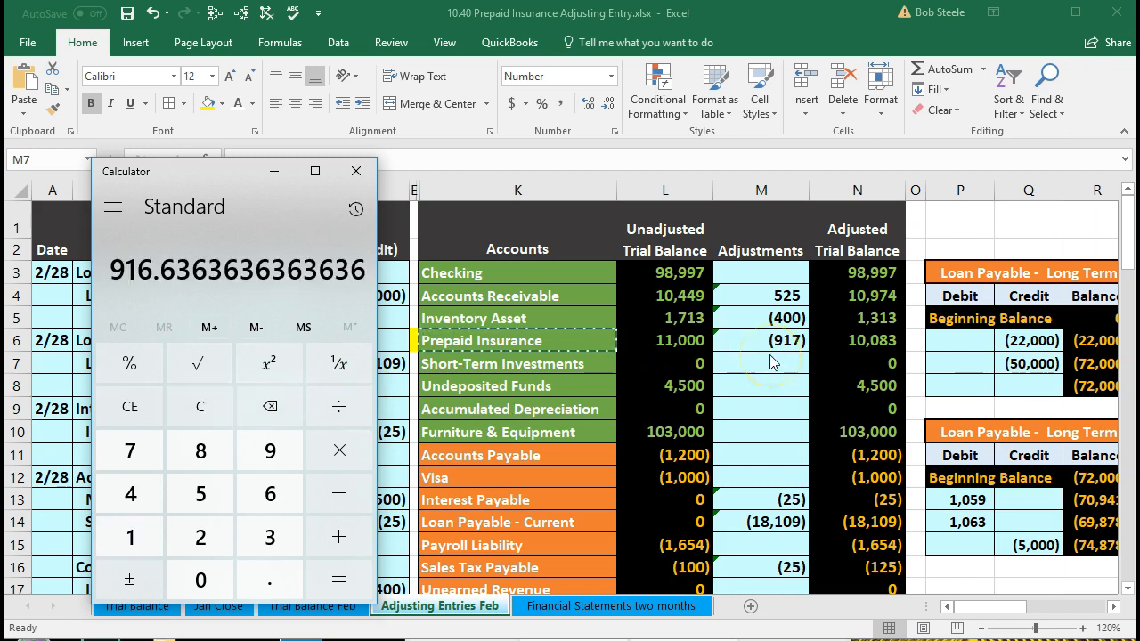
Step: Calculate eleven months of remaining insurance in Calculator as 11000 divided by 12, multiplied by 11, from a cleared entry, and close Calculator
left_click(201, 408)
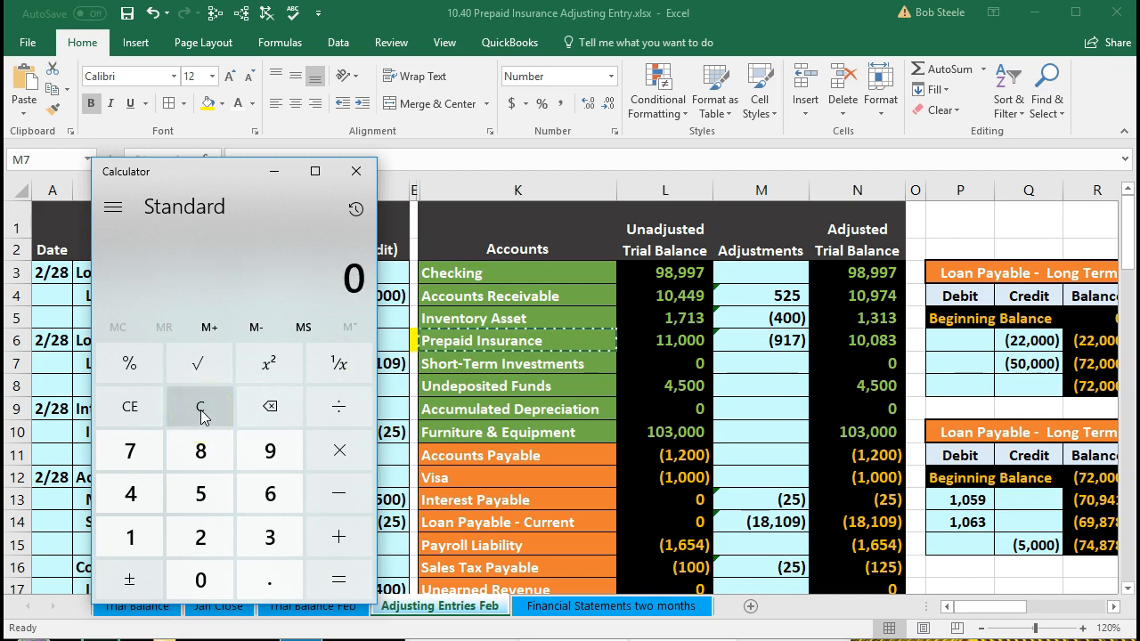
type("11")
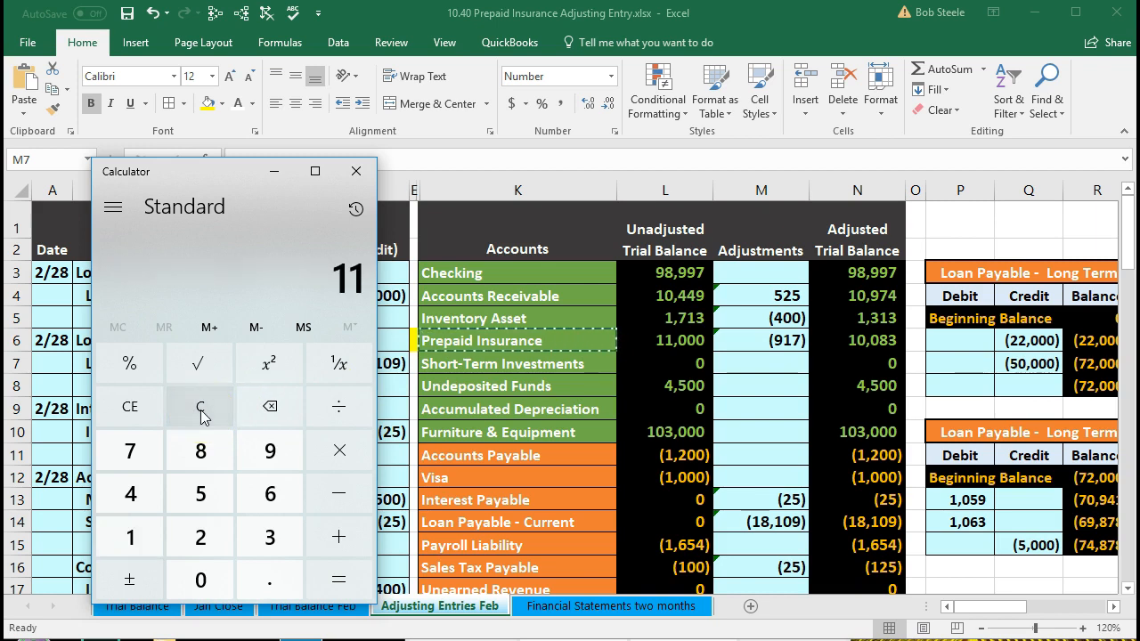
type("00012")
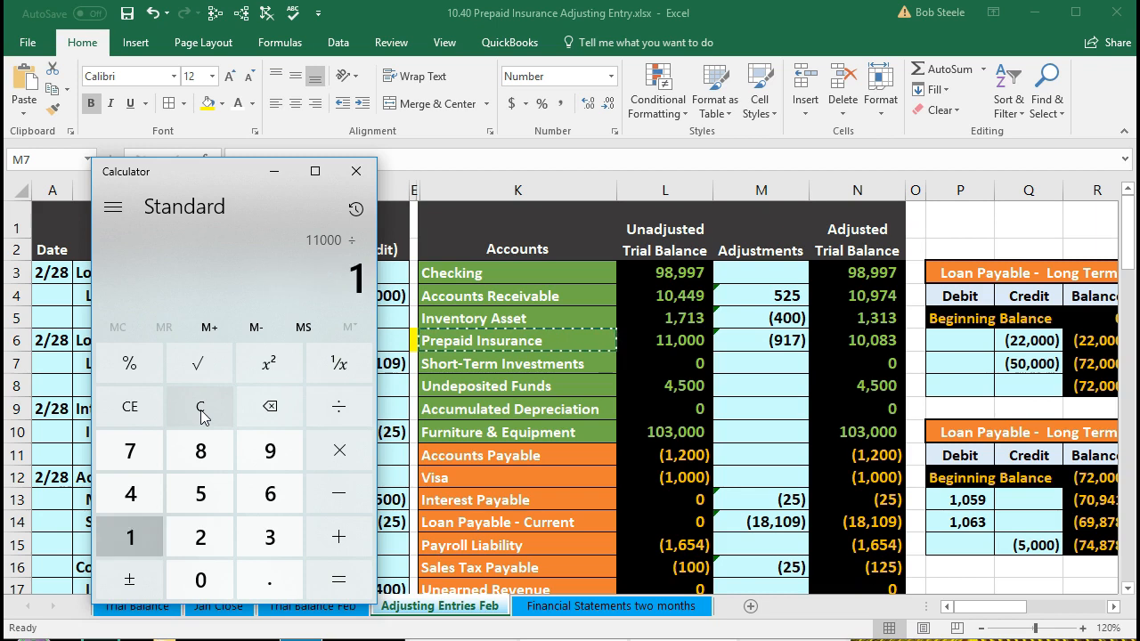
key("Return")
left_click(143, 309)
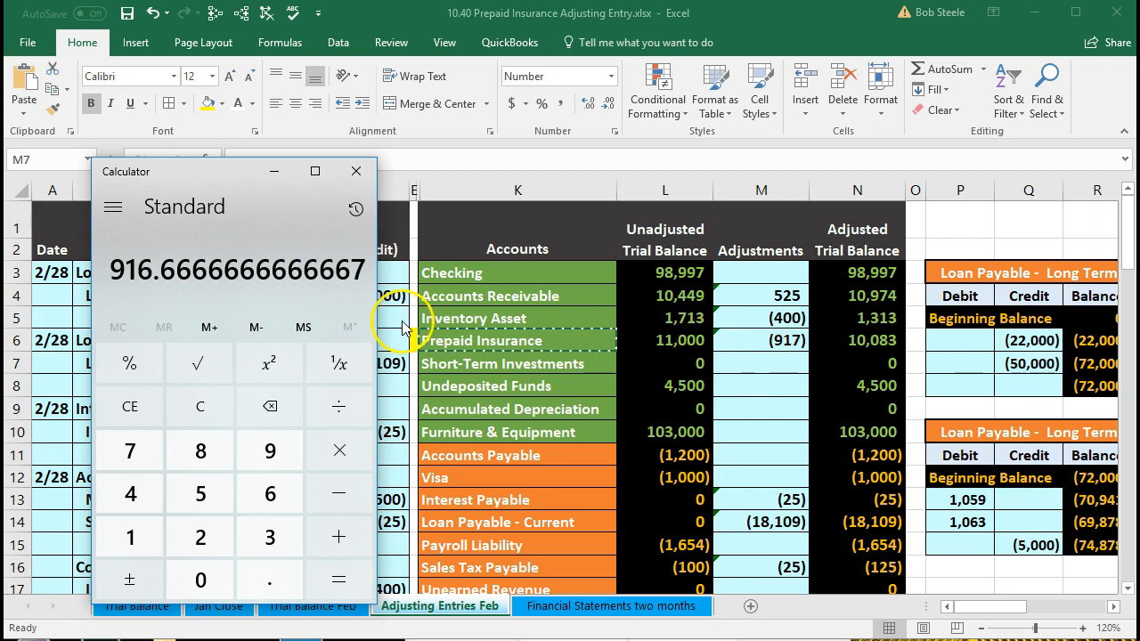
key("asterisk")
type("11")
key("Return")
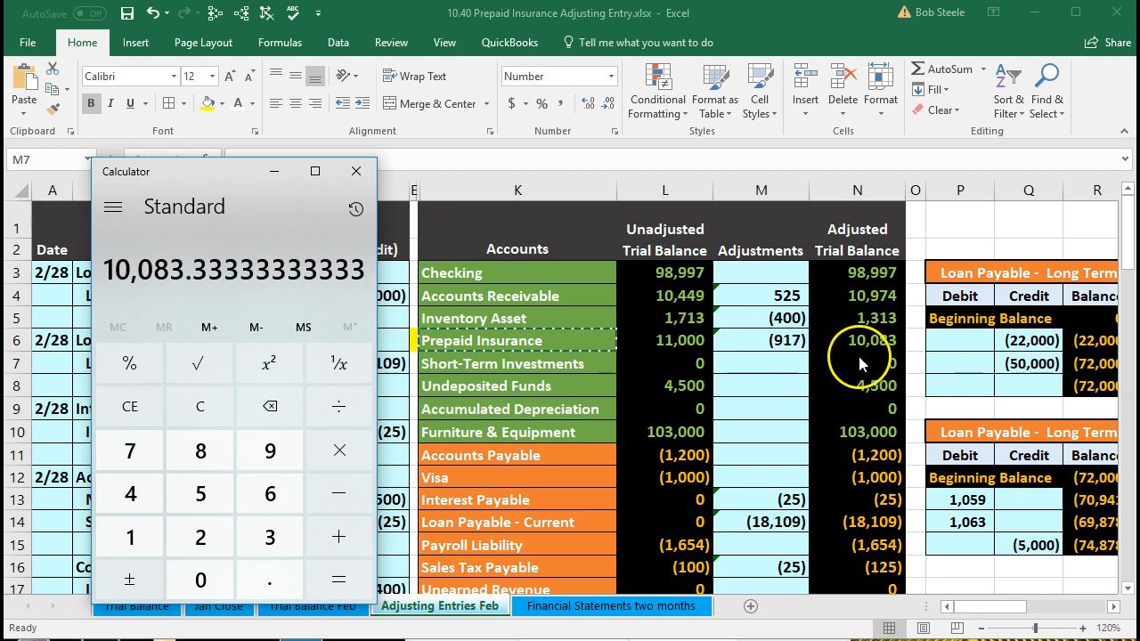
left_click(356, 171)
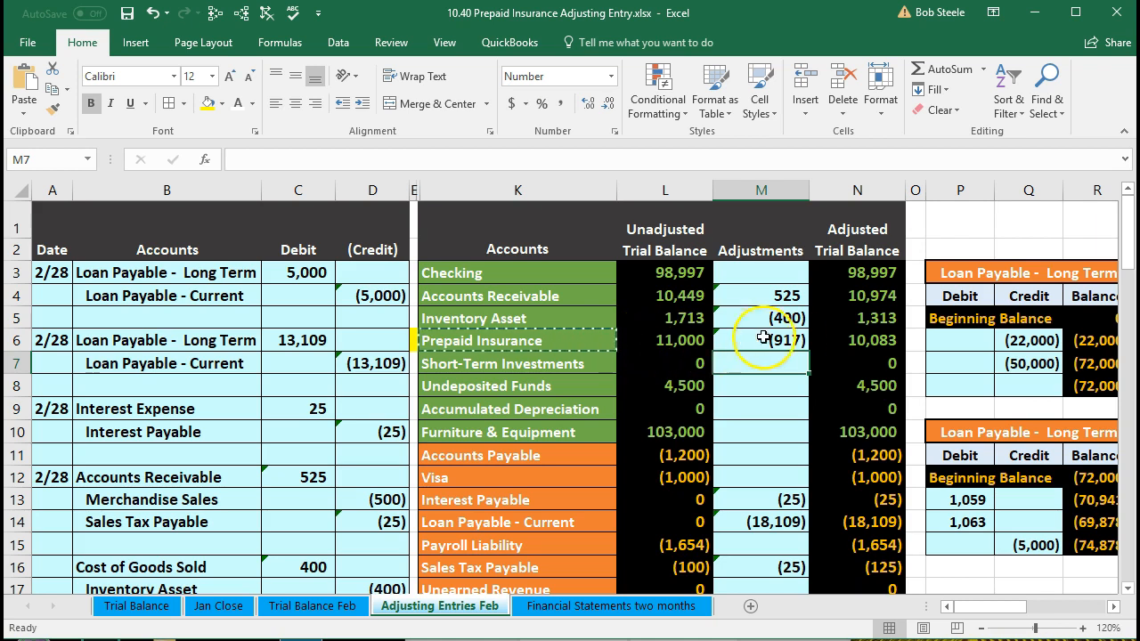
Step: Review the adjusted Prepaid Insurance balance in N6 against the unadjusted balance in L6
left_click(824, 340)
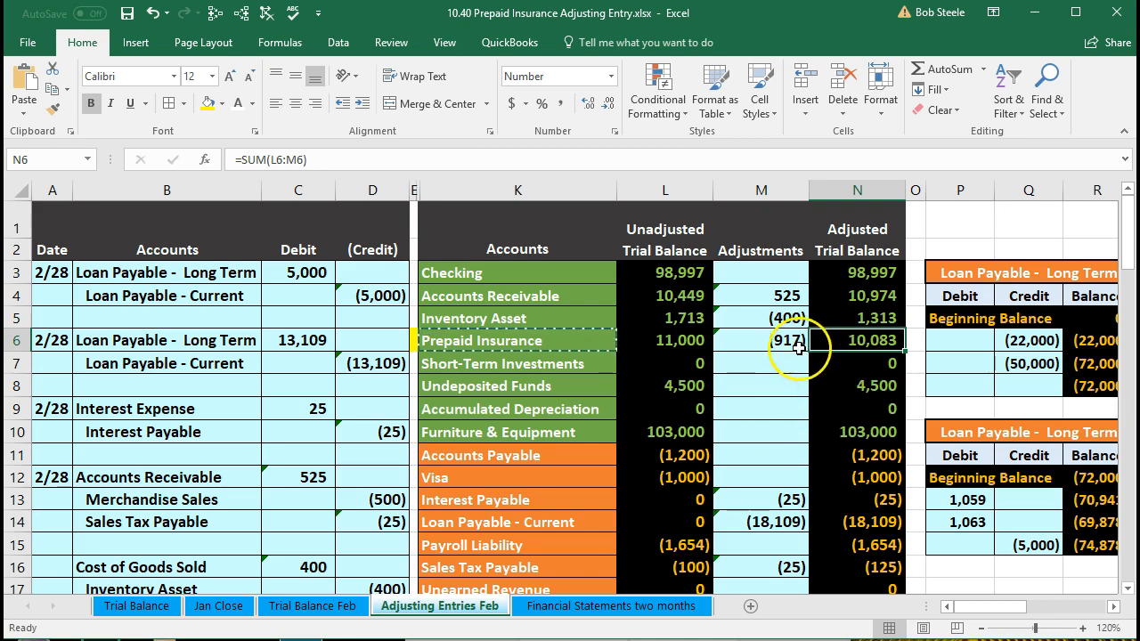
left_click(699, 336)
left_click(859, 339)
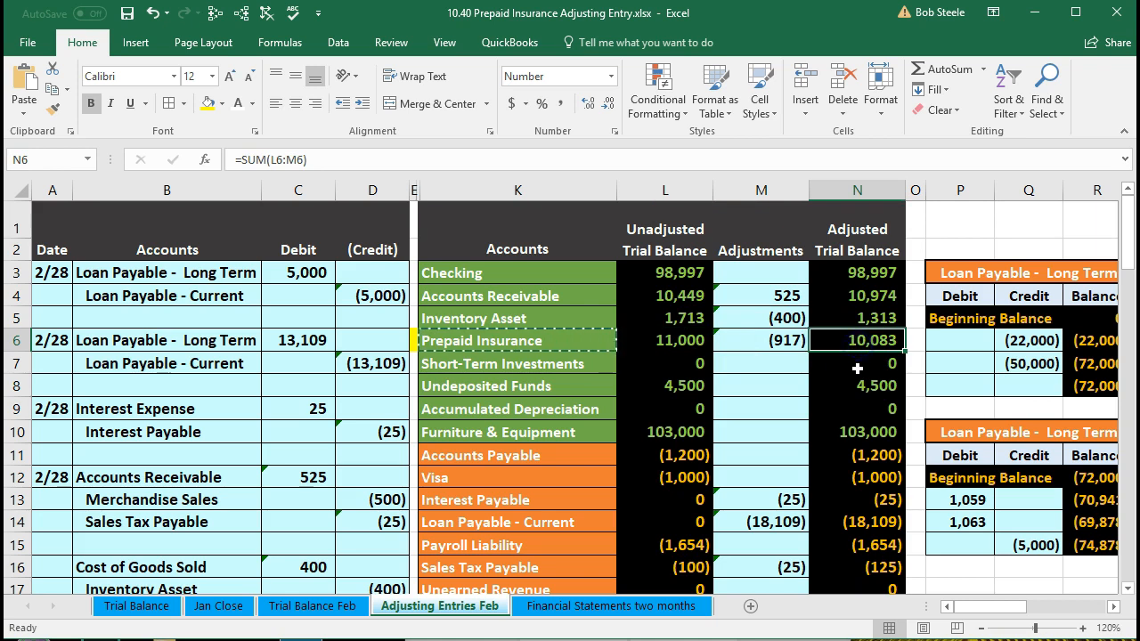
Step: Review the Prepaid Insurance adjustment in M6 and the rest of the Adjustments column down to Merchandise Sales
left_click(789, 341)
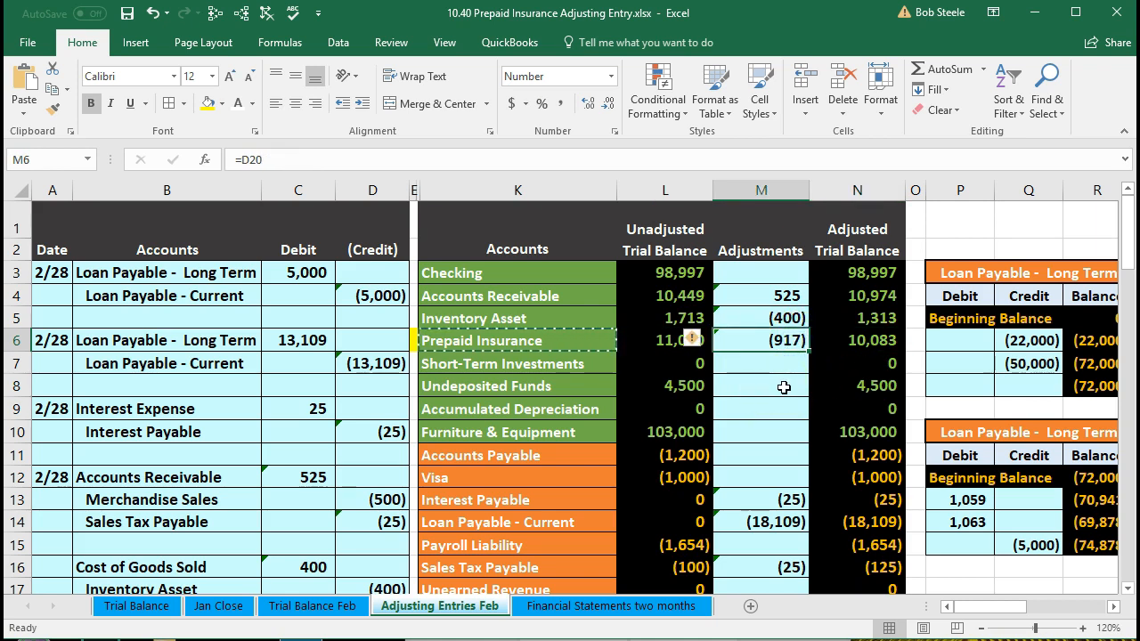
scroll(783, 388, "down", 5)
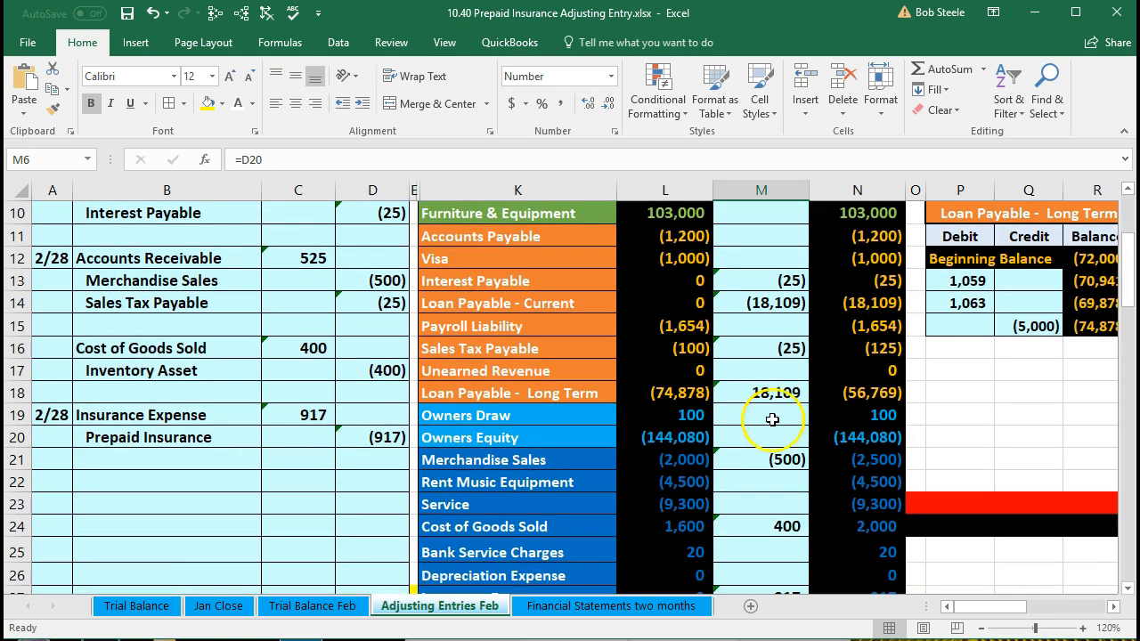
left_click(763, 464)
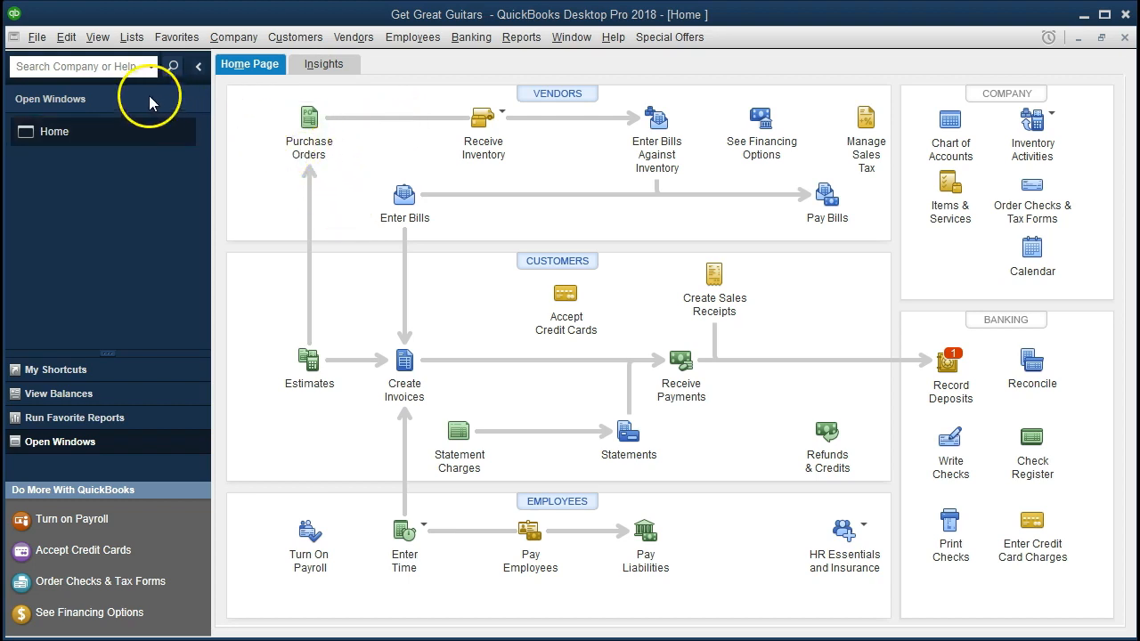
left_click(38, 39)
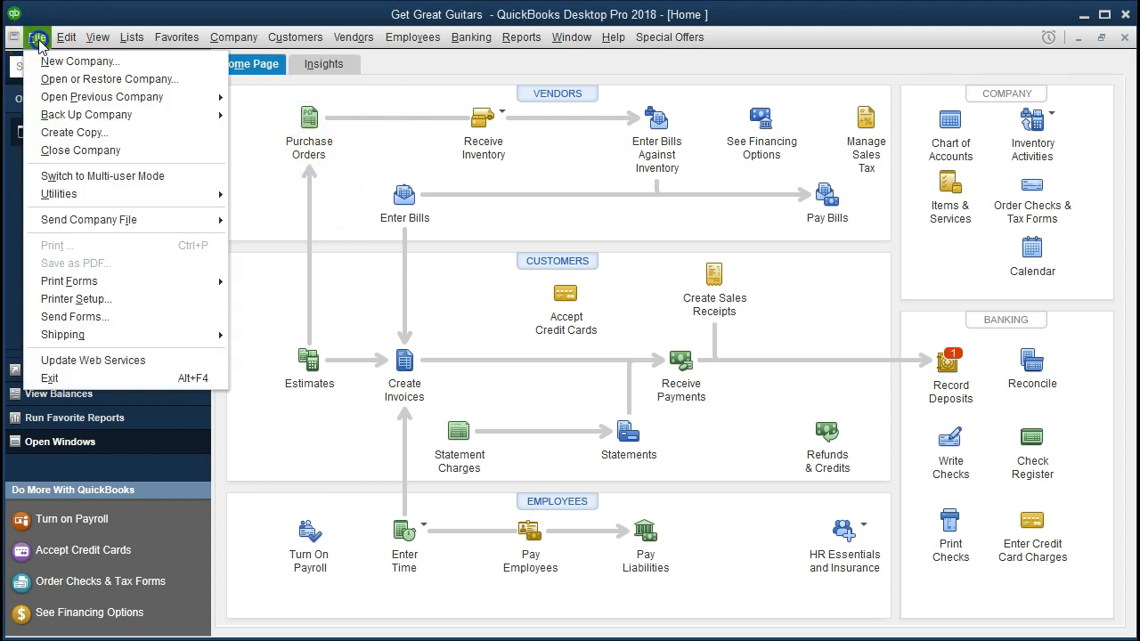
left_click(37, 39)
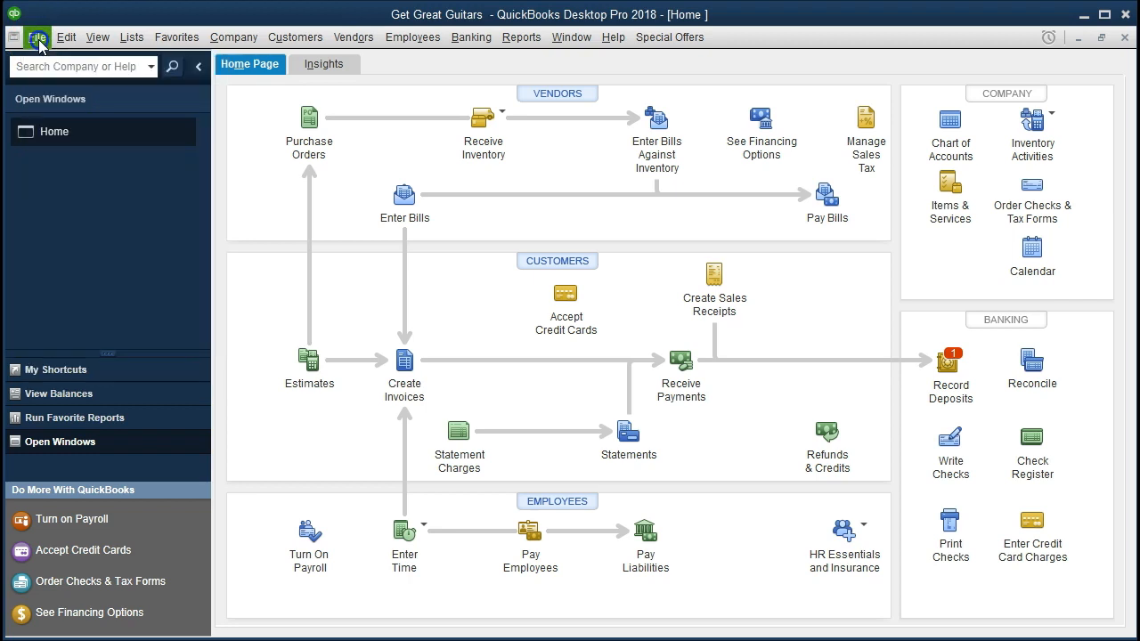
left_click(39, 203)
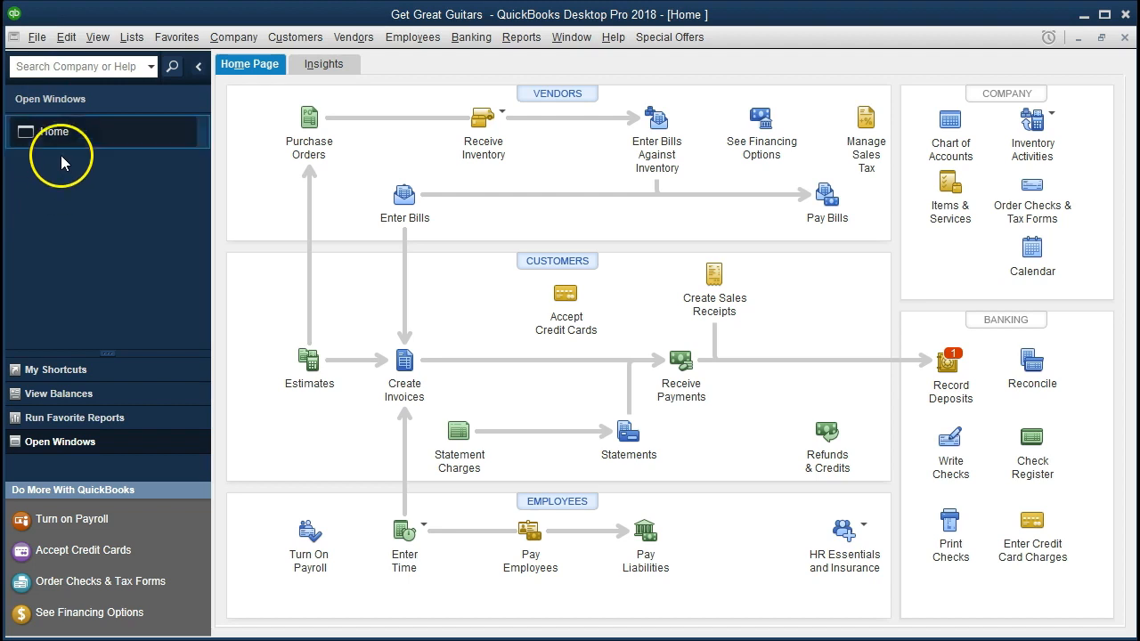
left_click(98, 39)
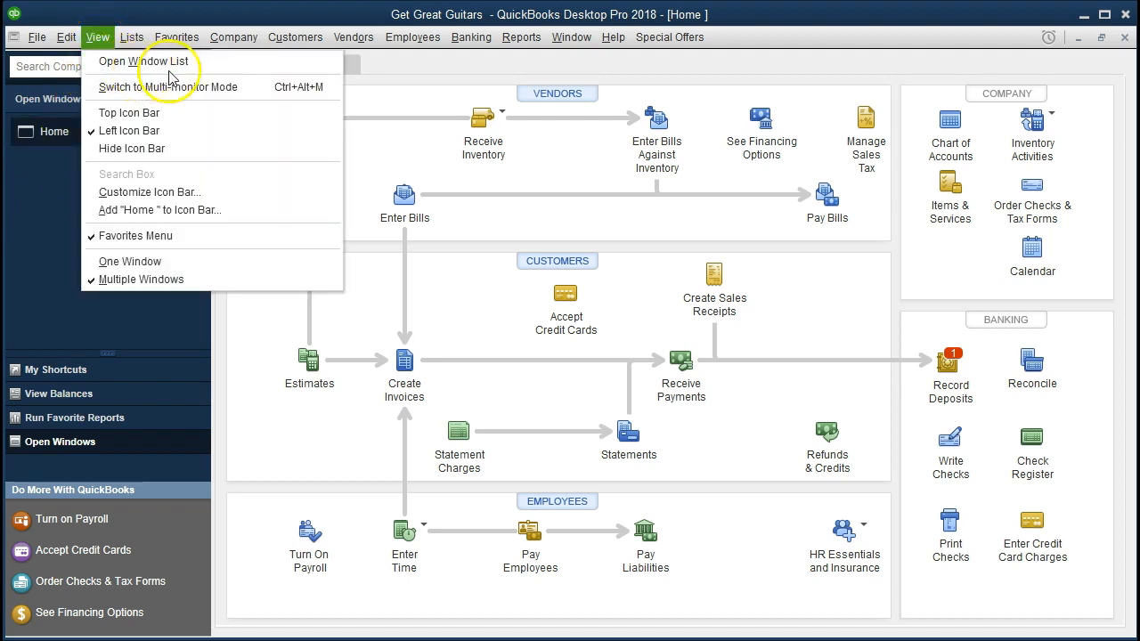
left_click(55, 182)
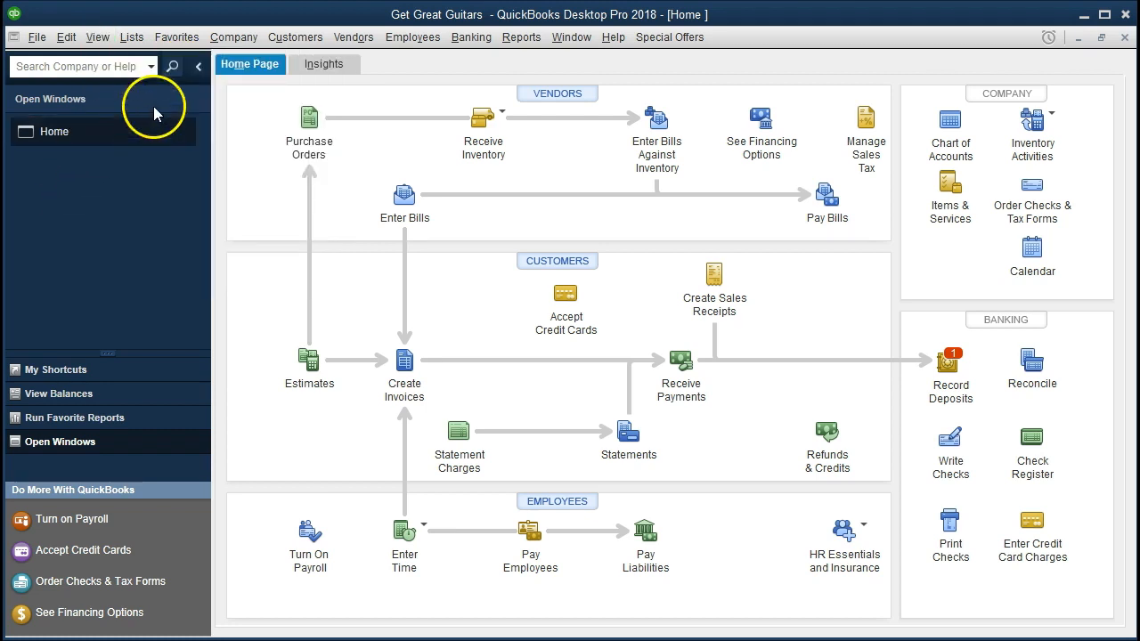
left_click(233, 38)
left_click(243, 40)
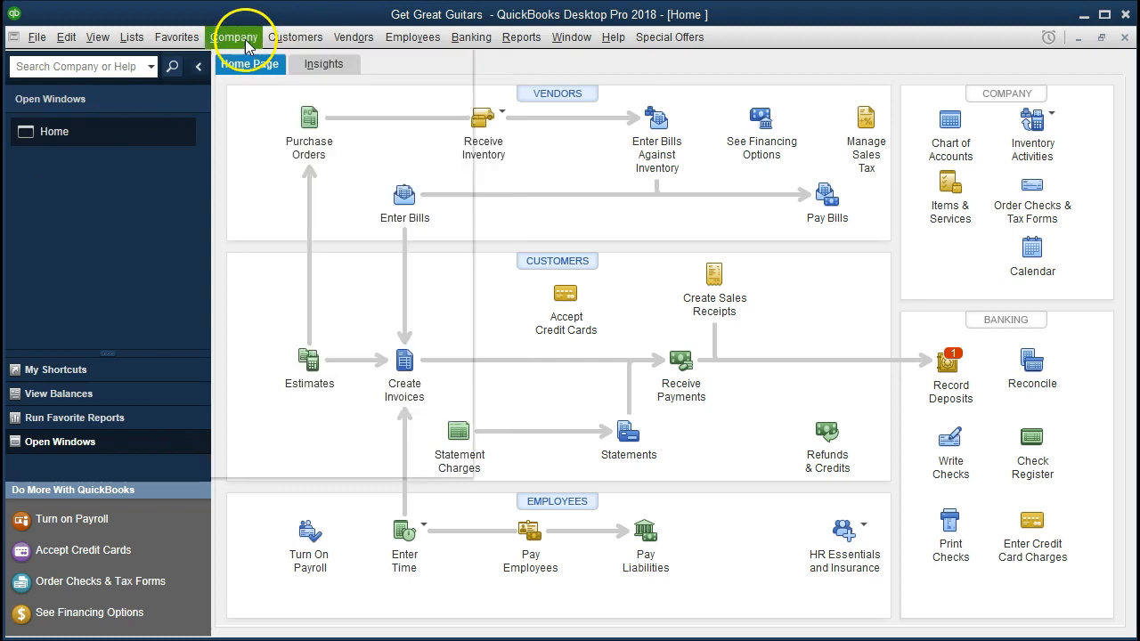
left_click(248, 44)
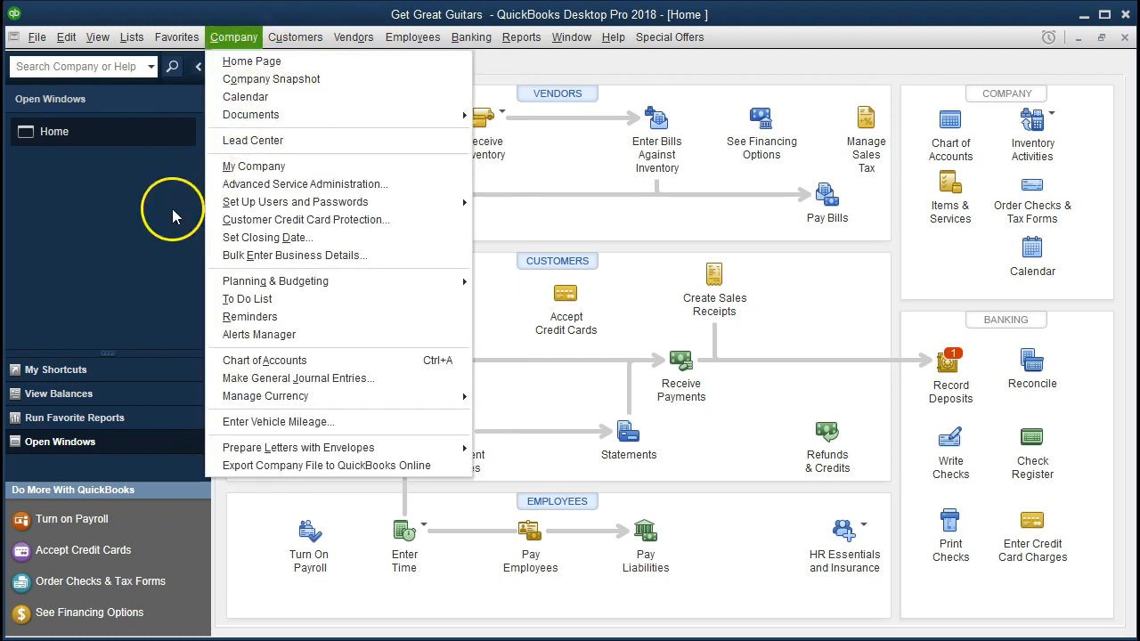
left_click(140, 229)
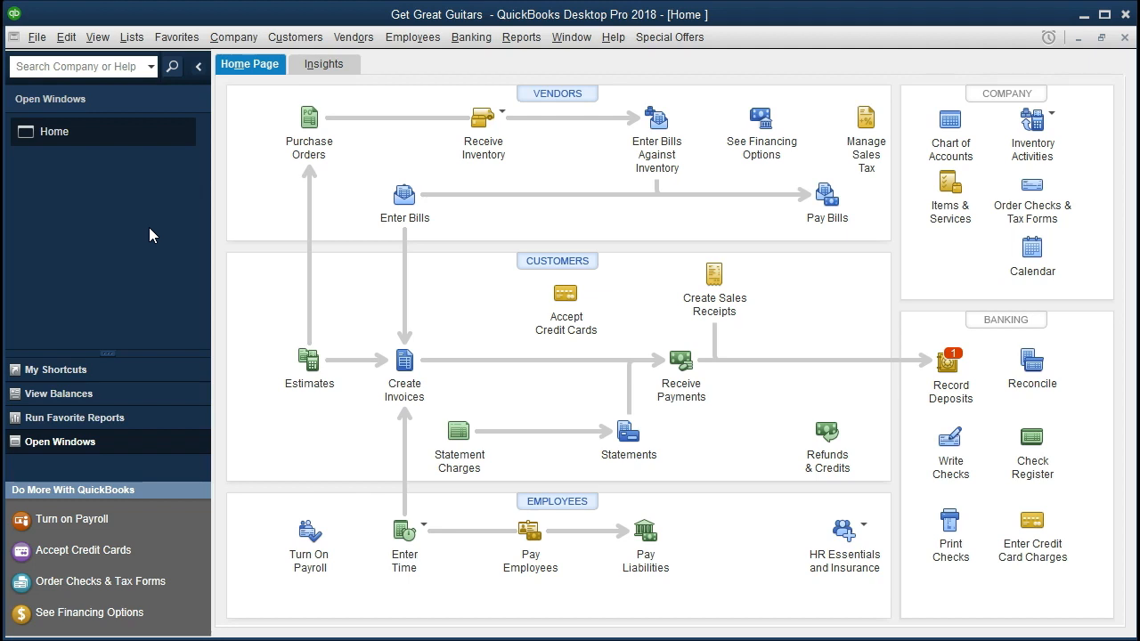
Step: Generate a standard Balance Sheet report customized to the date range 01/01/2021 to 02/28/2021
left_click(516, 41)
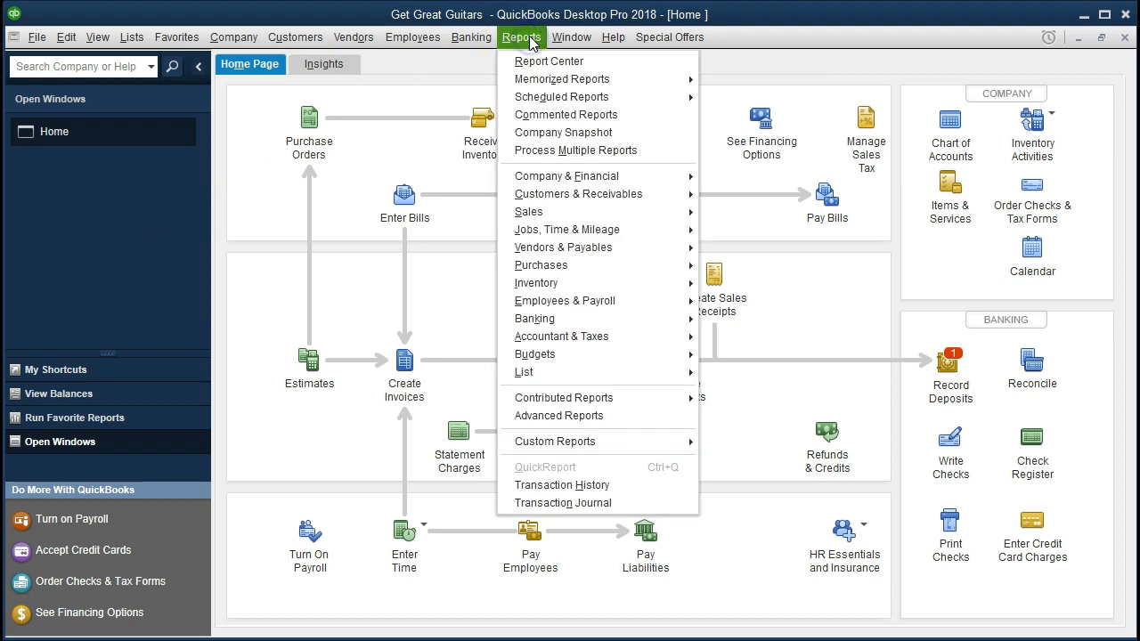
mouse_move(579, 177)
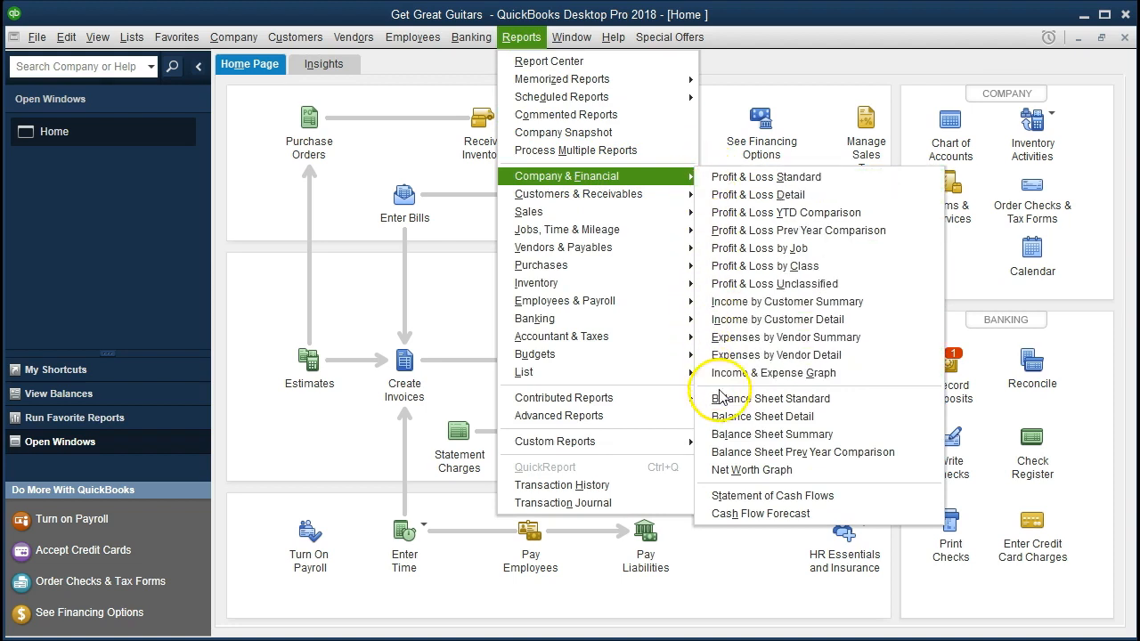
left_click(824, 400)
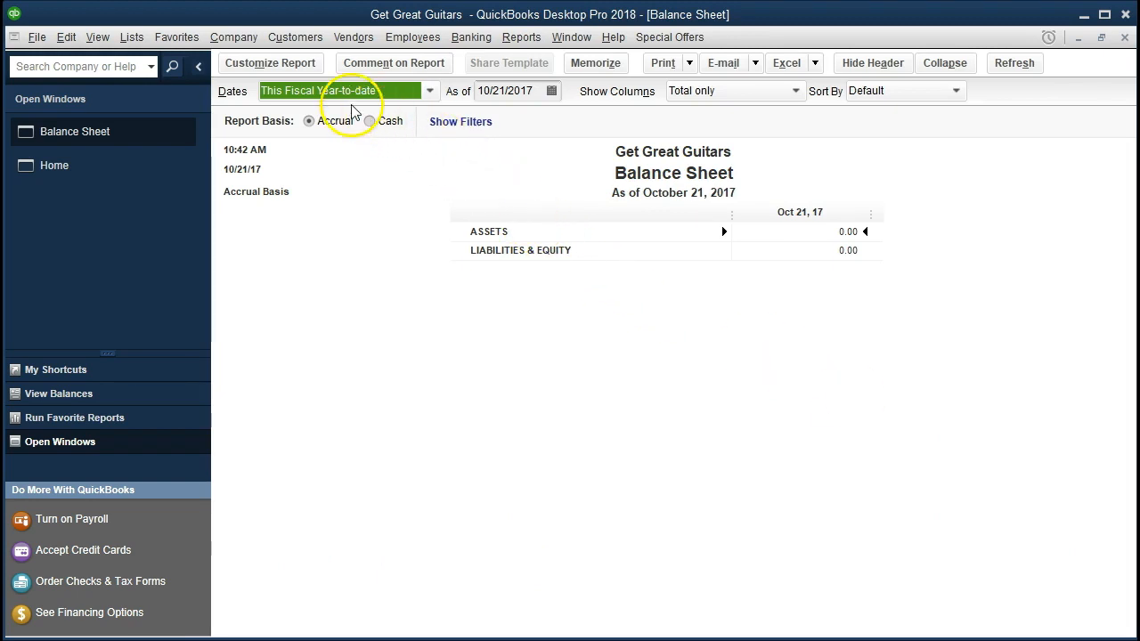
left_click(310, 69)
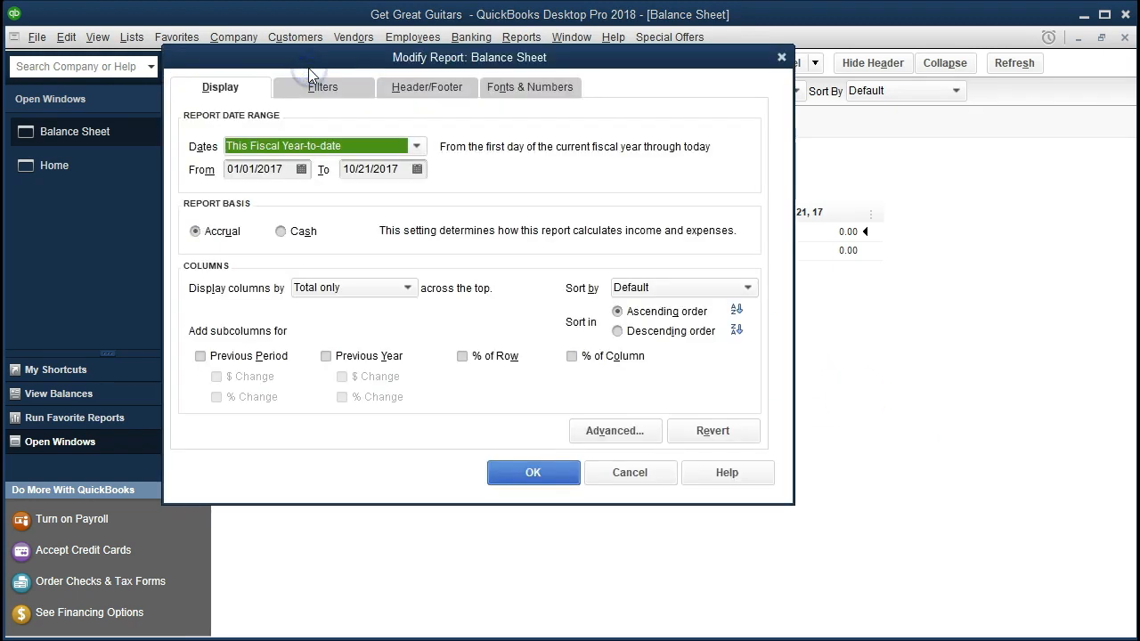
key("Tab")
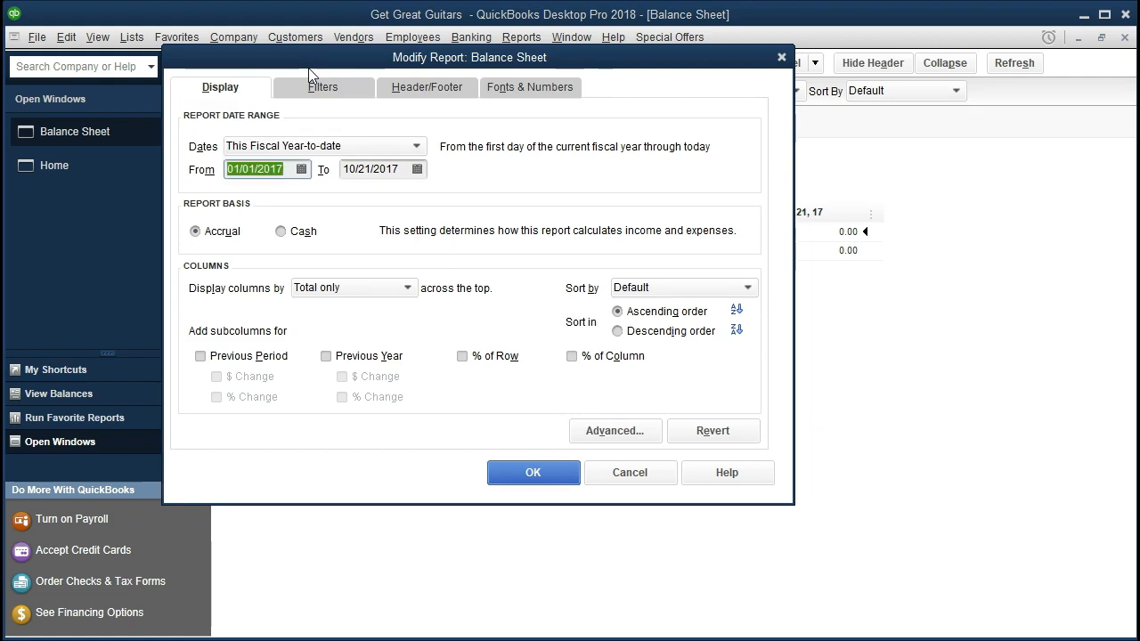
type("01/01/2021")
key("Tab")
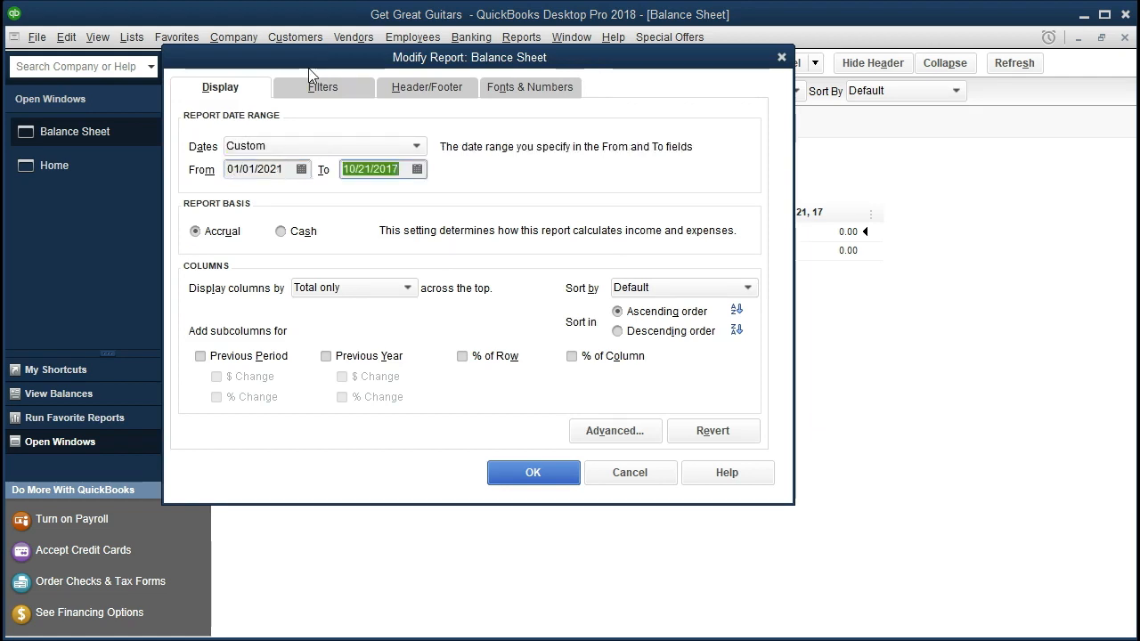
type("022821")
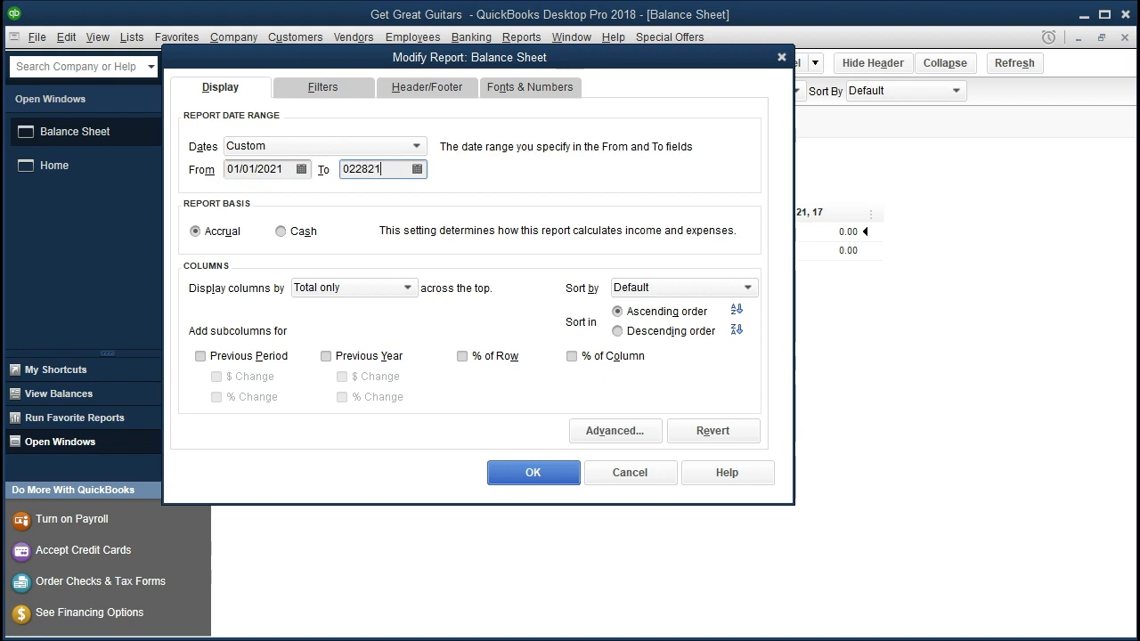
key("Tab")
left_click(371, 220)
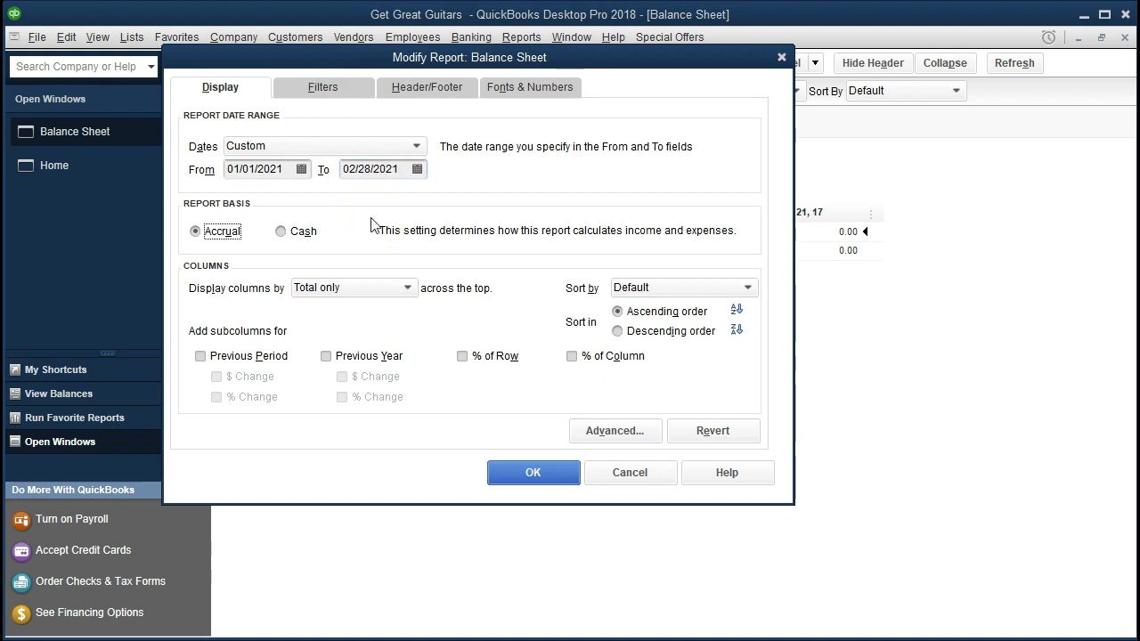
left_click(541, 469)
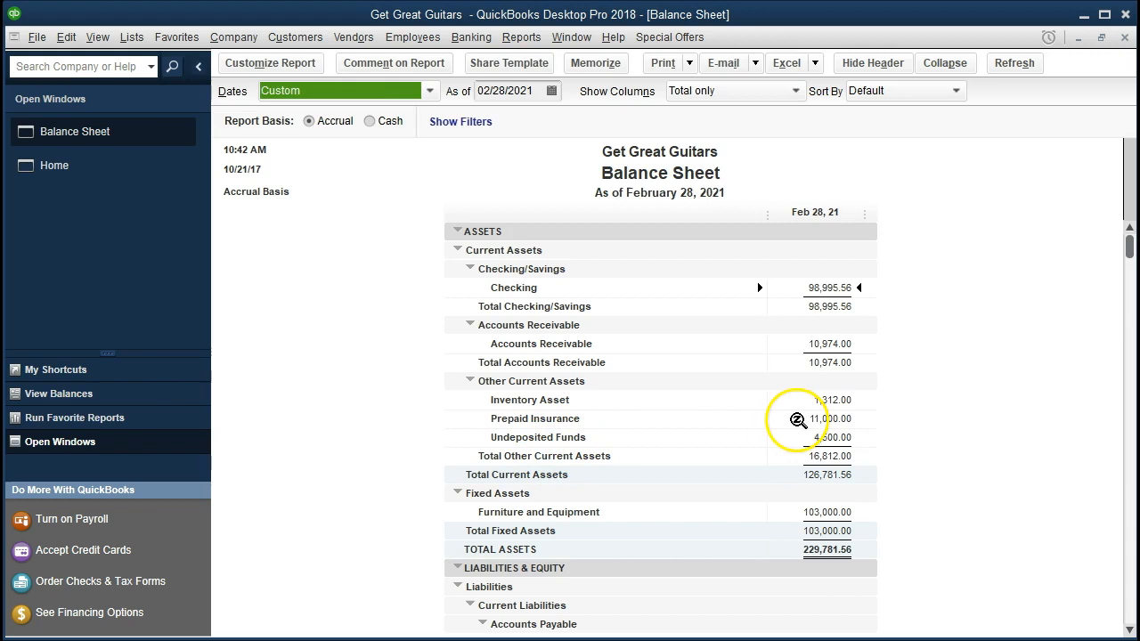
Step: Trace the Prepaid Insurance balance through its transactions to the 01/28/2021 Safe Insureance Co check, and return to the balance sheet
left_click(785, 423)
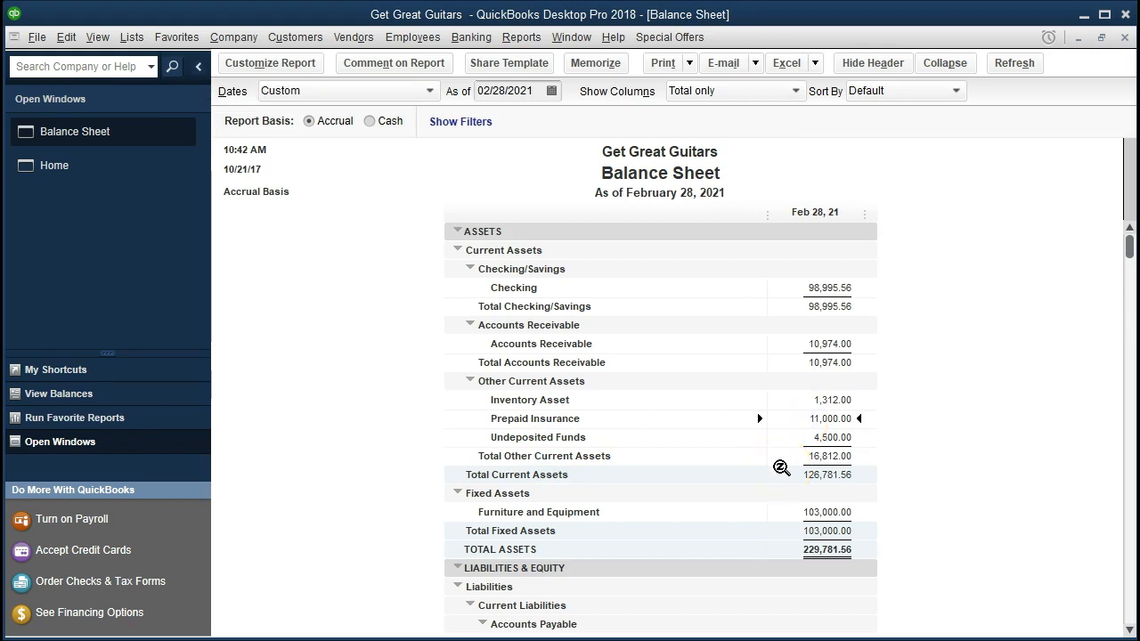
double_click(792, 418)
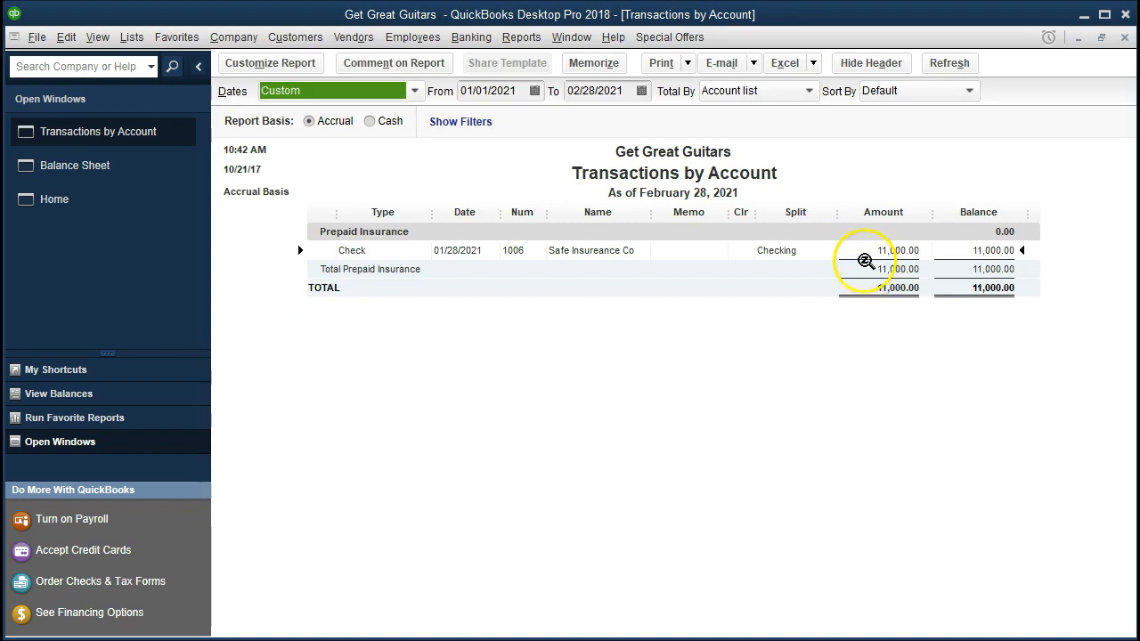
double_click(865, 247)
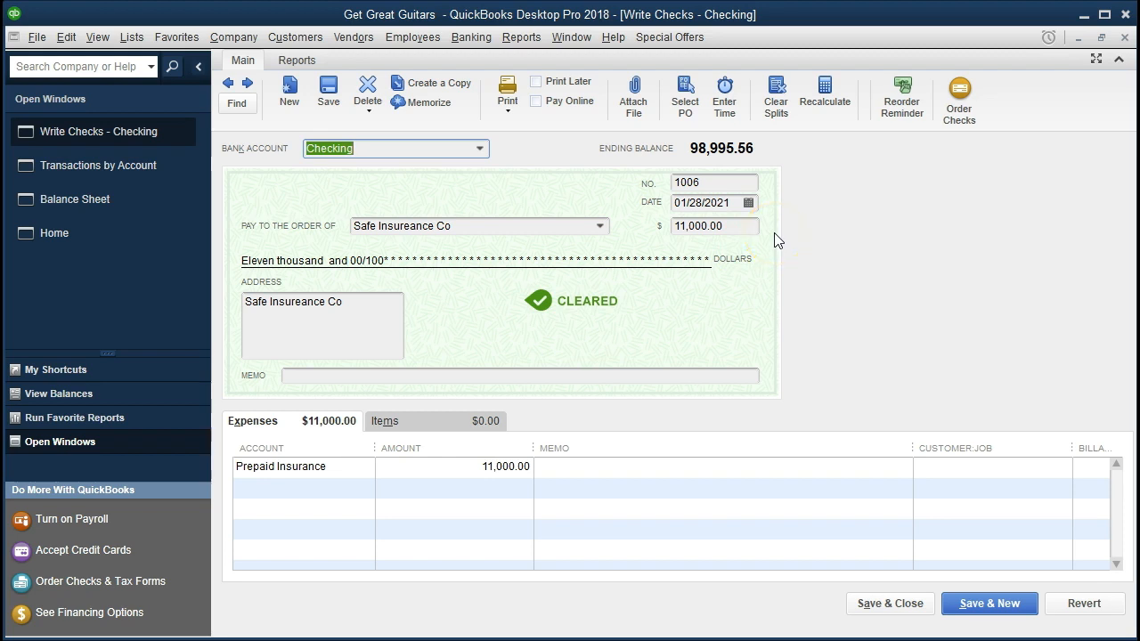
left_click(1125, 38)
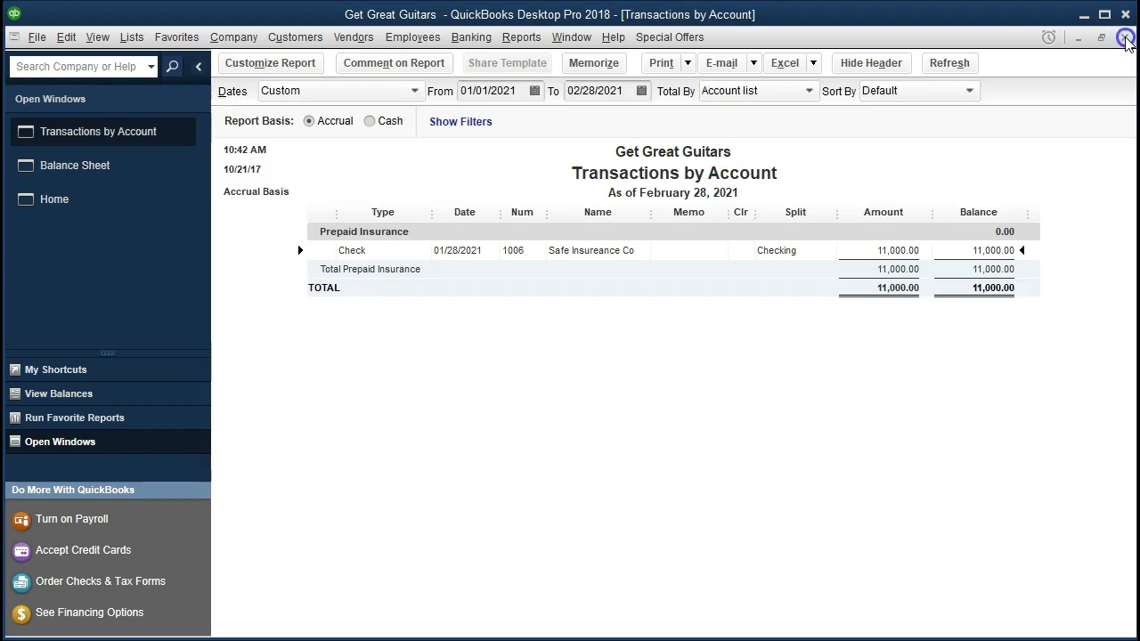
left_click(1124, 39)
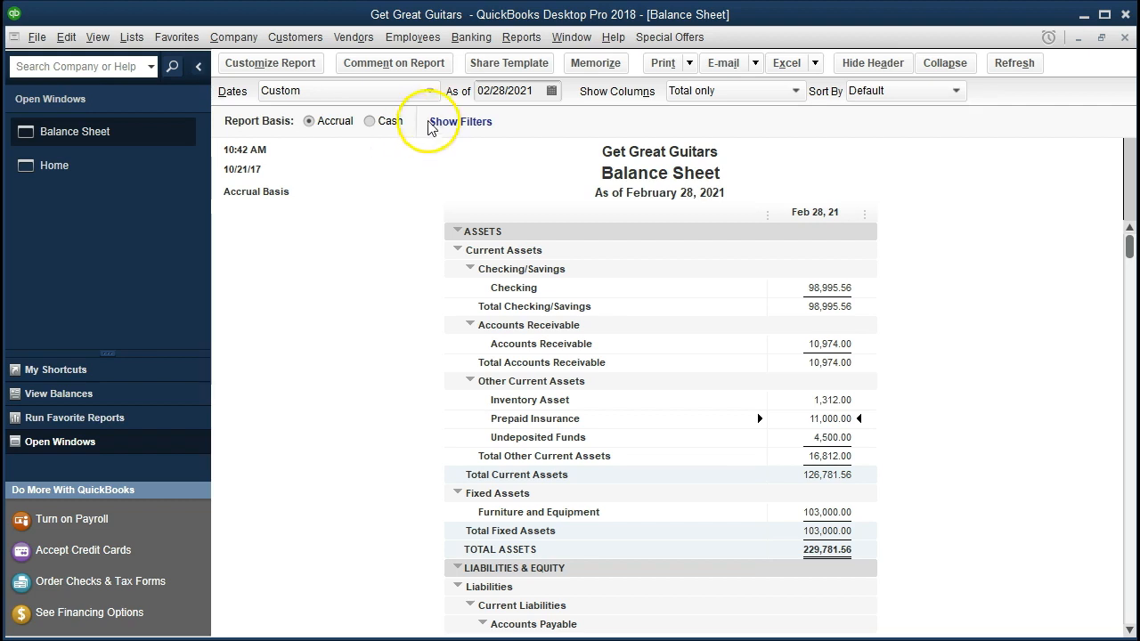
Step: Generate a standard Profit & Loss report for the period 01/01/2021 to 02/28/2021
left_click(540, 40)
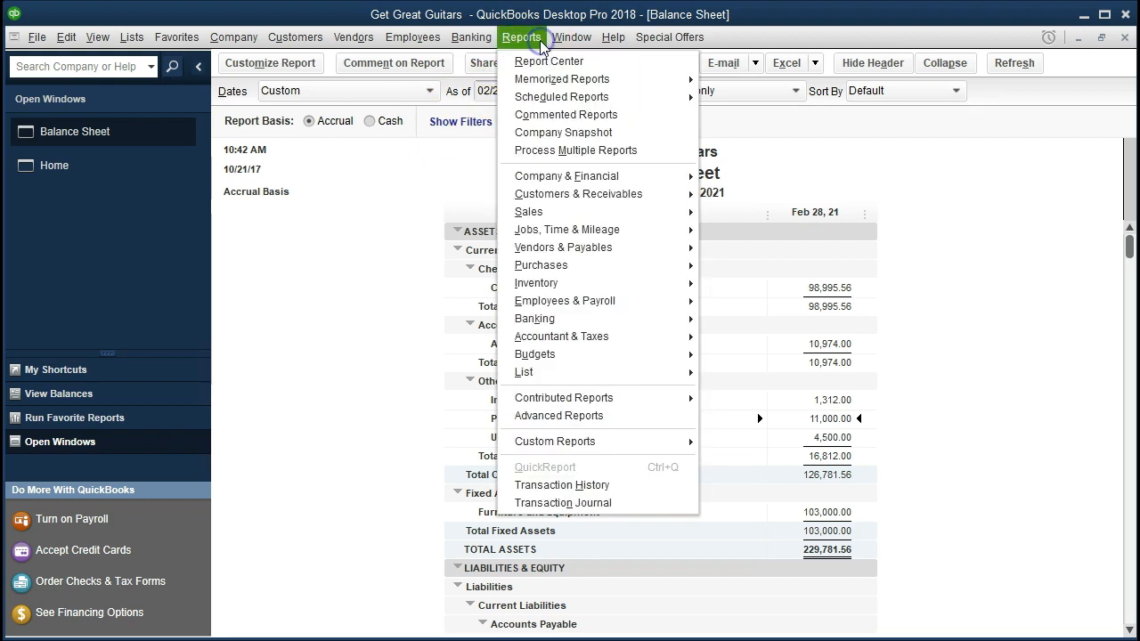
mouse_move(632, 175)
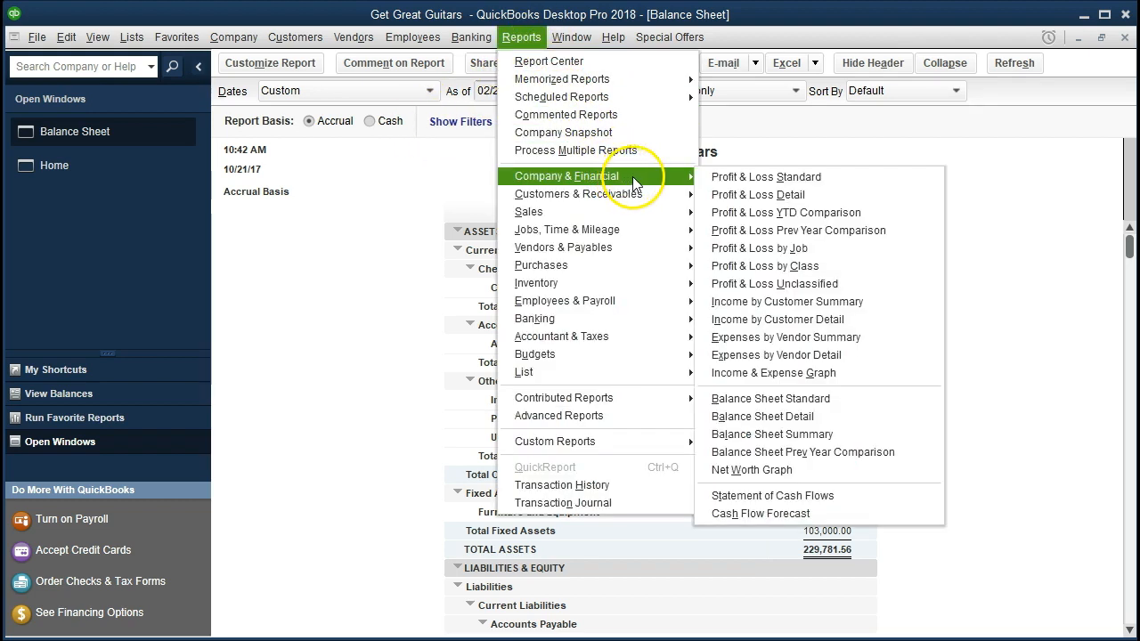
left_click(838, 179)
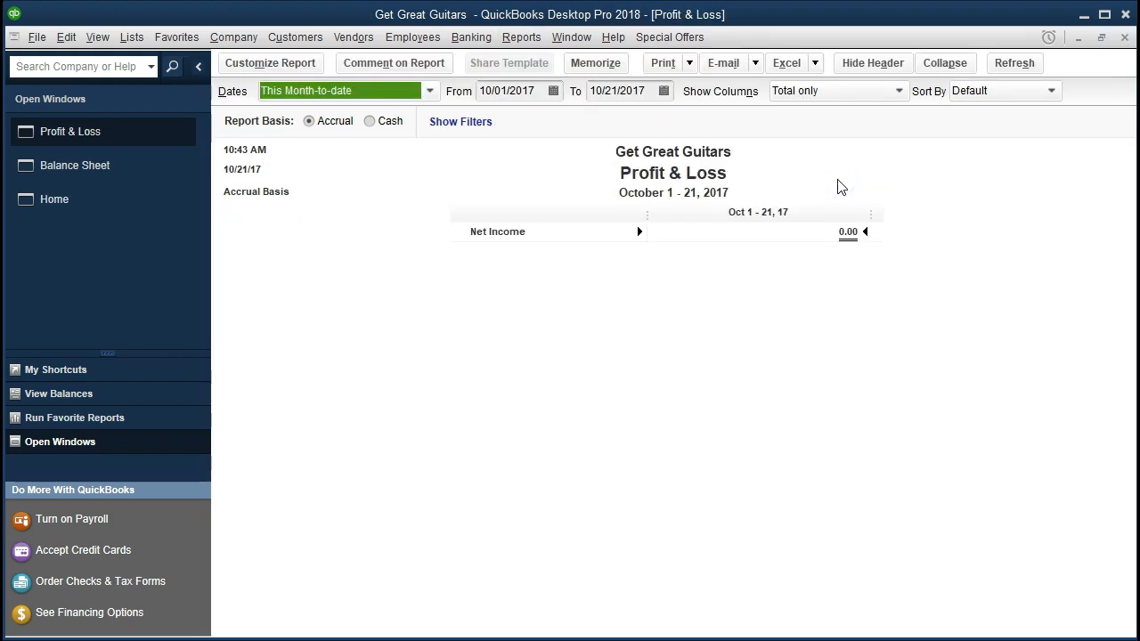
key("Tab")
type("0")
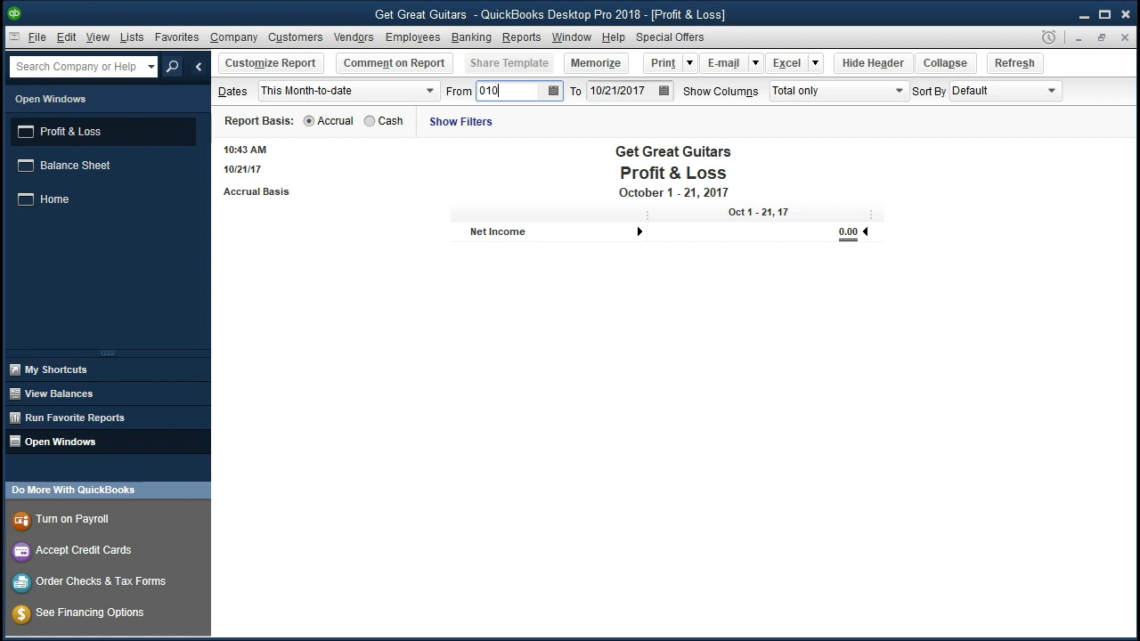
type("1/01/2021")
key("Tab")
type("03")
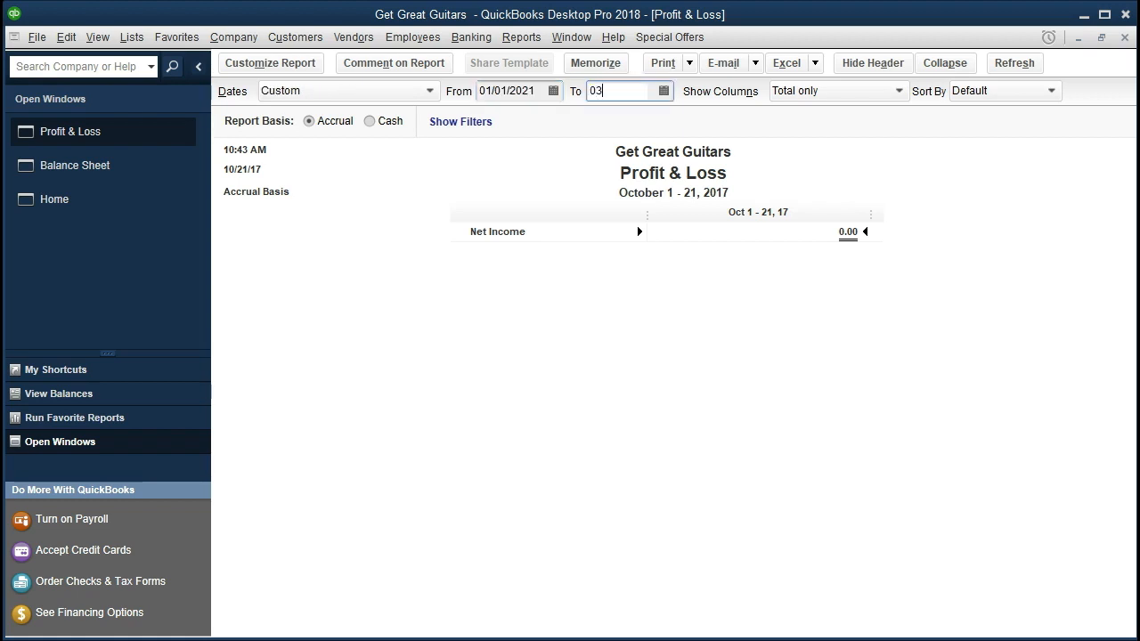
type("1")
key("BackSpace")
key("BackSpace")
key("BackSpace")
type("0228")
key("Tab")
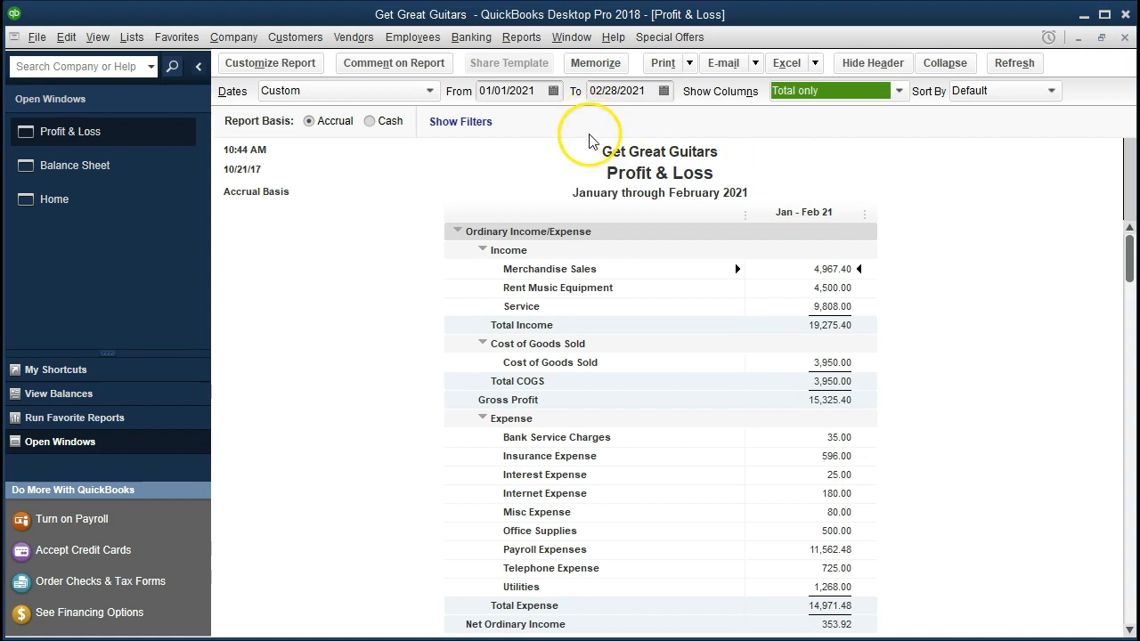
Step: Review the expense and net income lines of the Profit & Loss report, and return to the Balance Sheet report
scroll(439, 447, "down", 1)
scroll(439, 447, "down", 2)
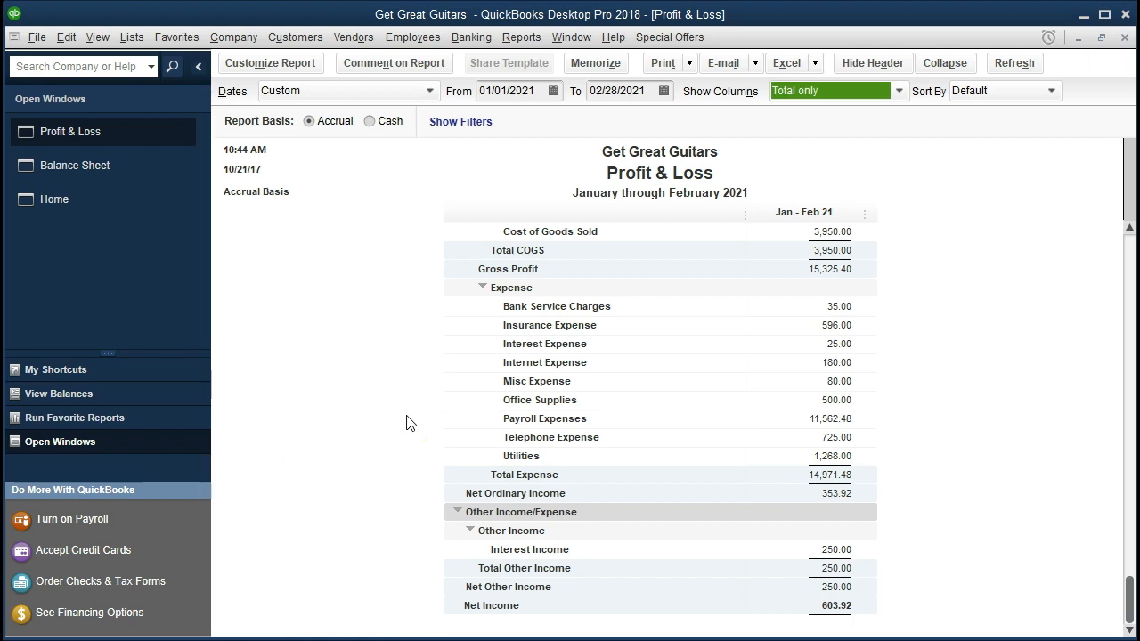
left_click(131, 171)
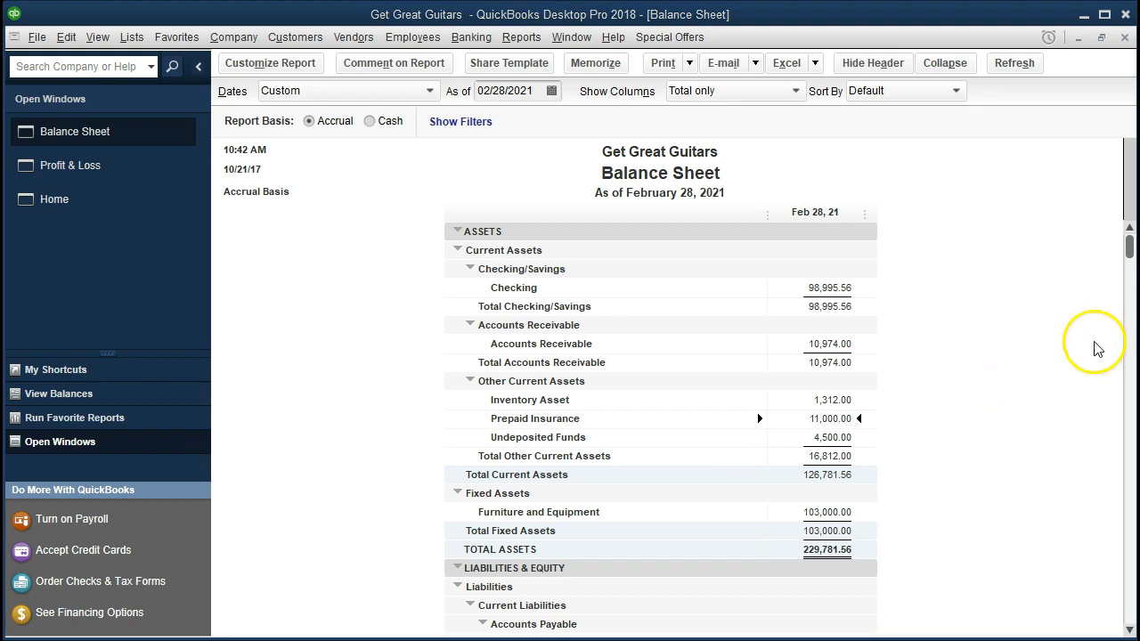
Step: Calculate one month of insurance in Calculator by dividing 11,000 by 12, and move the calculator out of the way
left_click_drag(1139, 160, 317, 178)
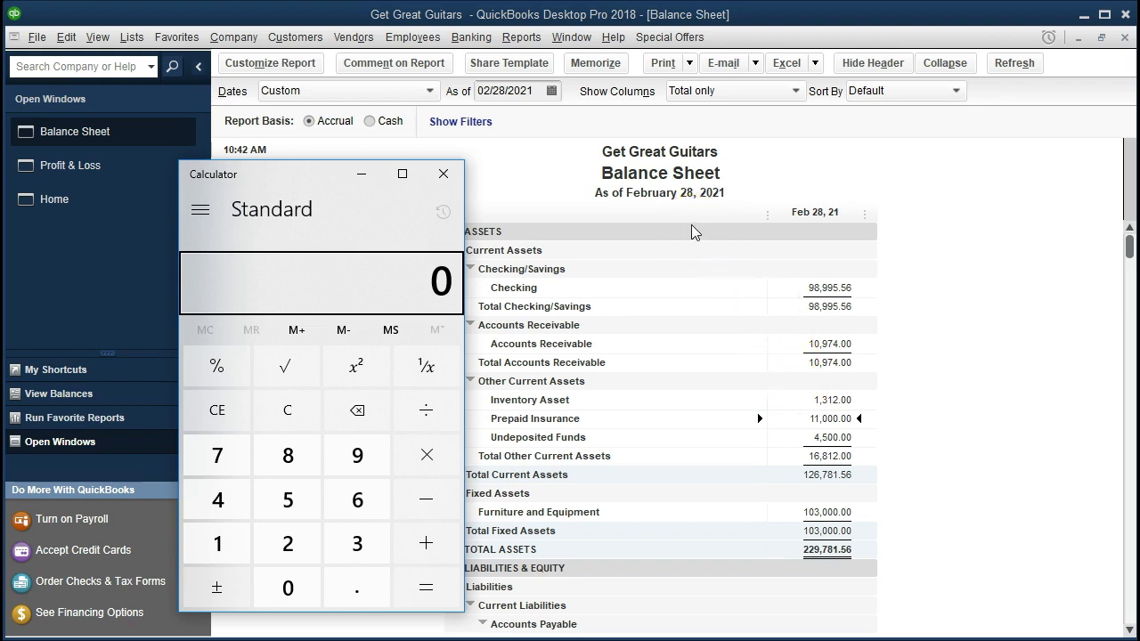
left_click(282, 417)
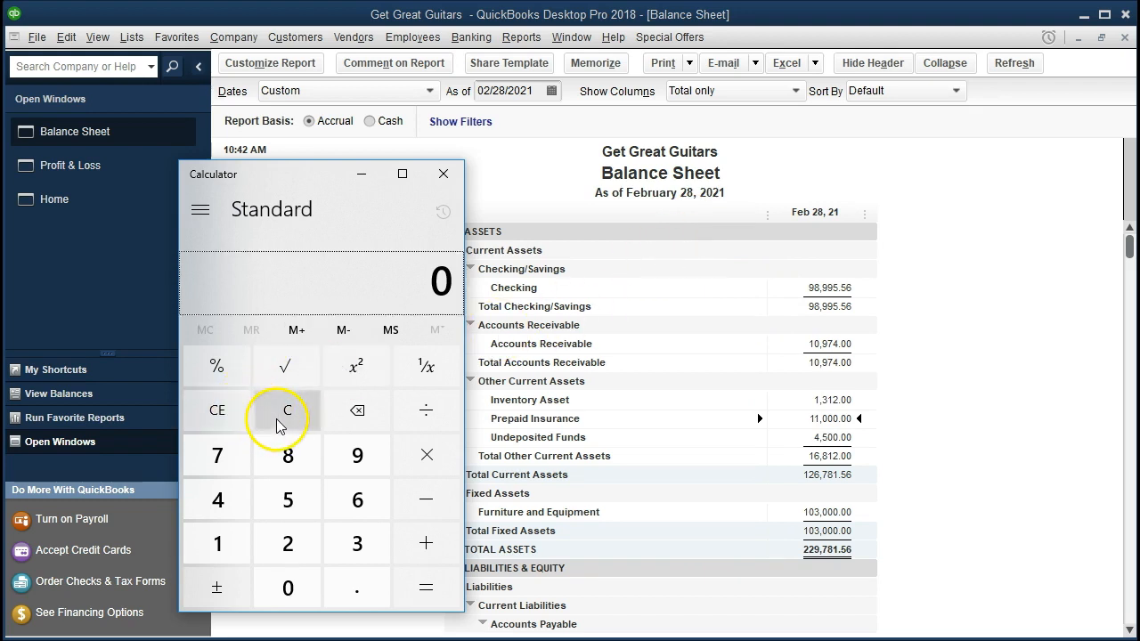
type("110000")
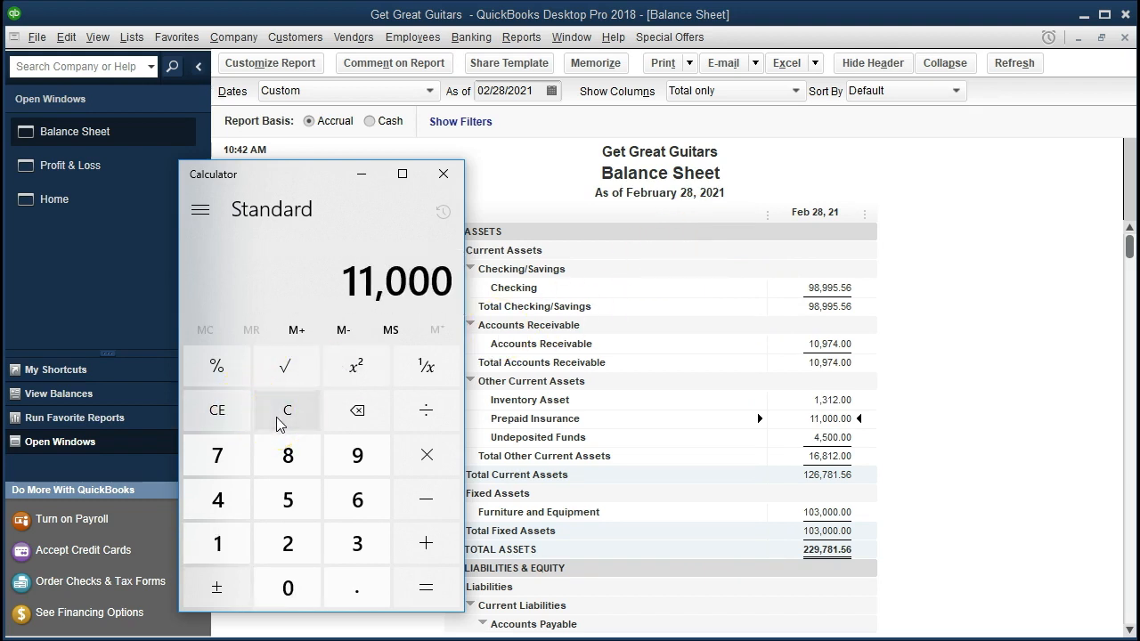
key("slash")
type("12")
key("Return")
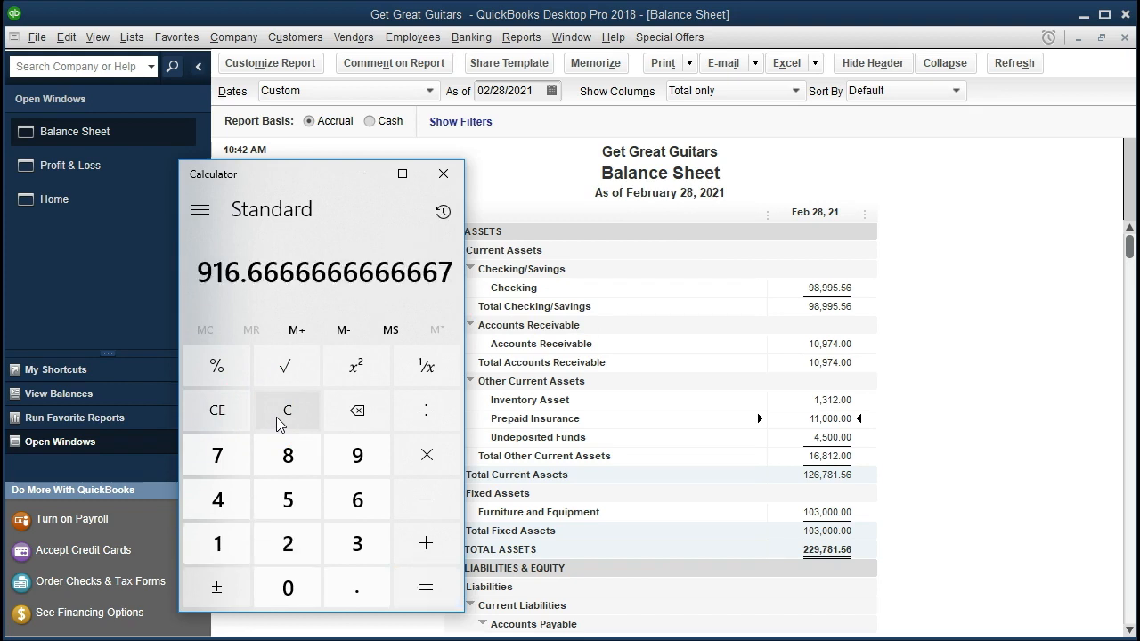
left_click(221, 340)
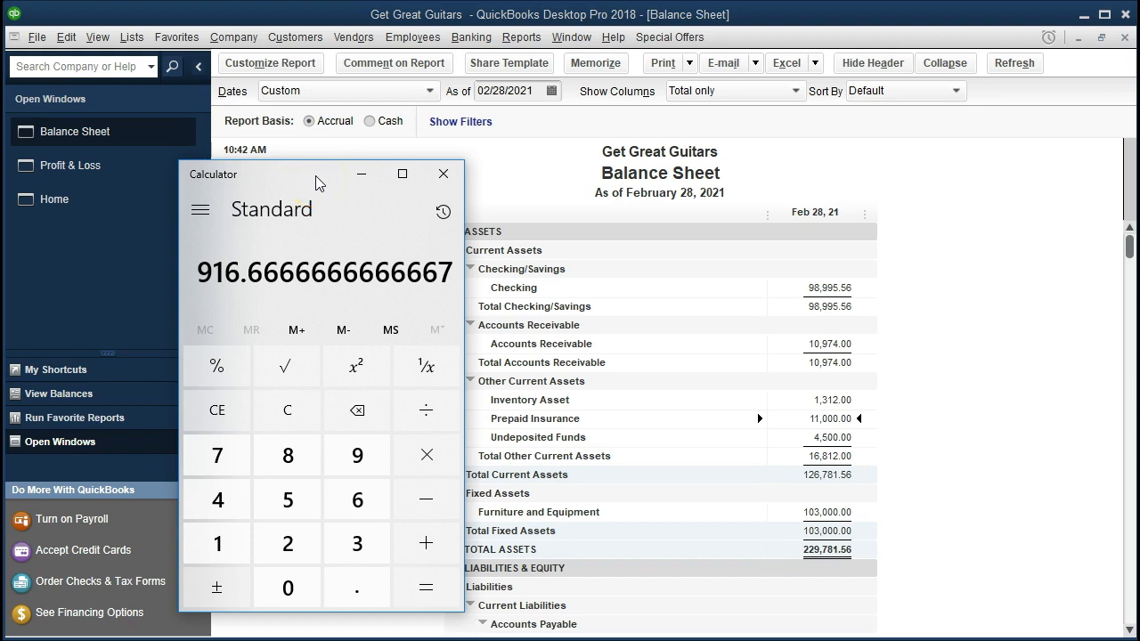
left_click_drag(315, 176, 1139, 190)
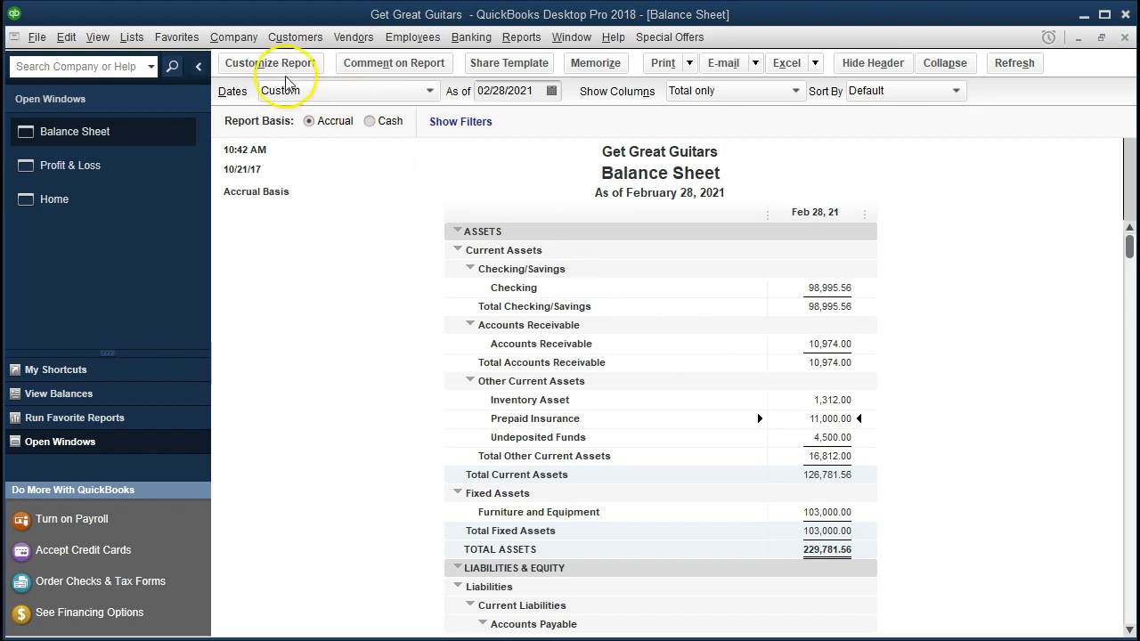
Step: Open the account register for Prepaid Insurance
left_click(233, 37)
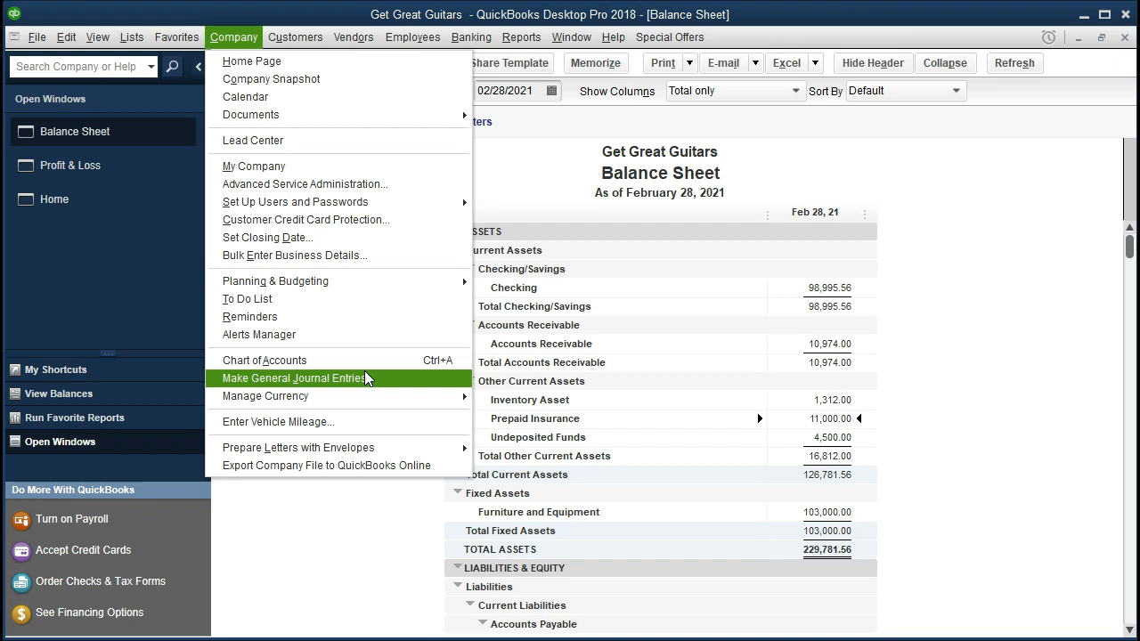
left_click(331, 531)
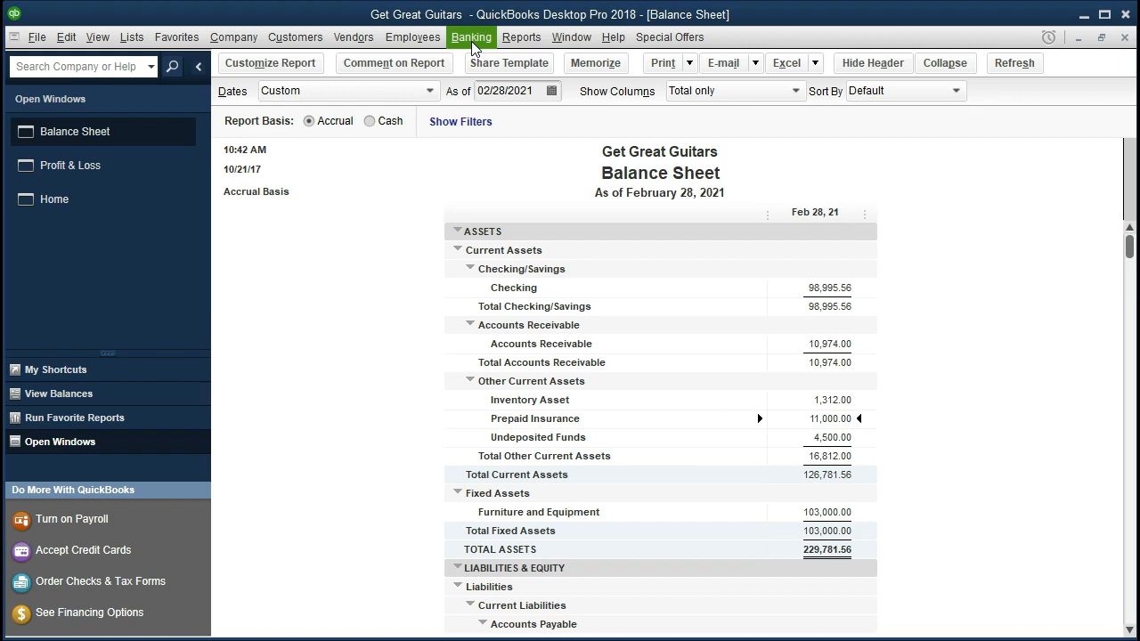
left_click(472, 37)
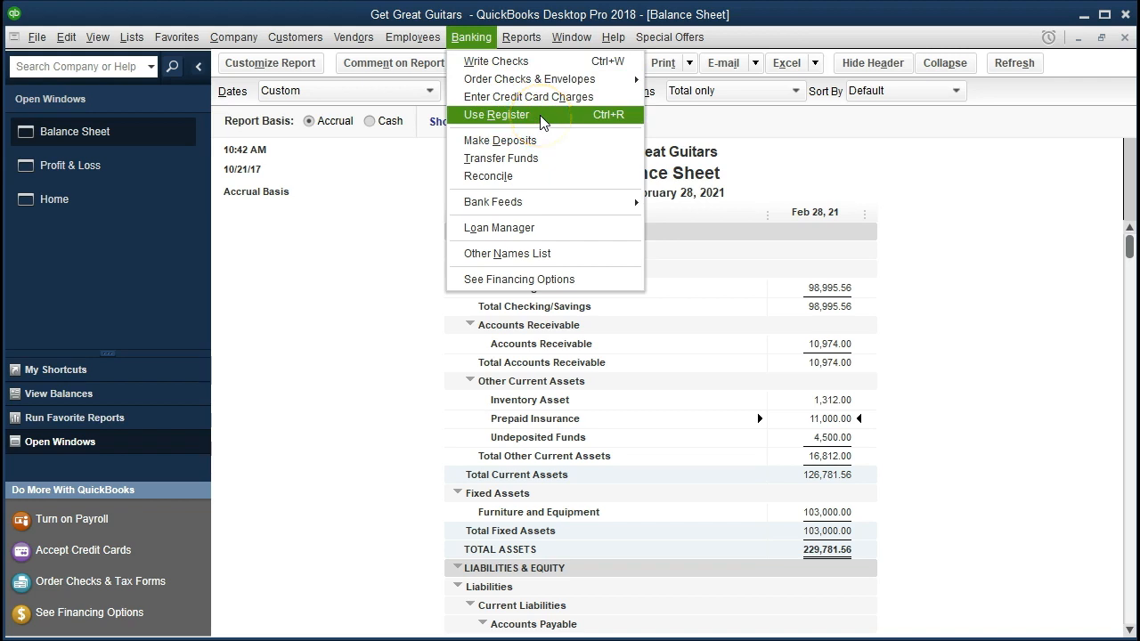
left_click(496, 115)
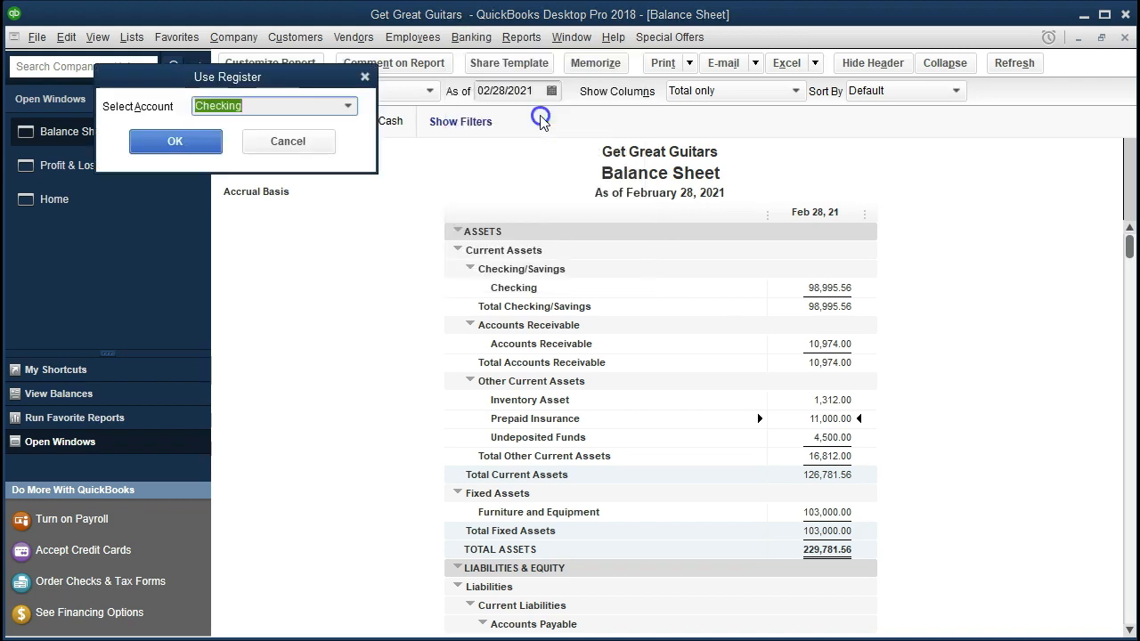
left_click(348, 107)
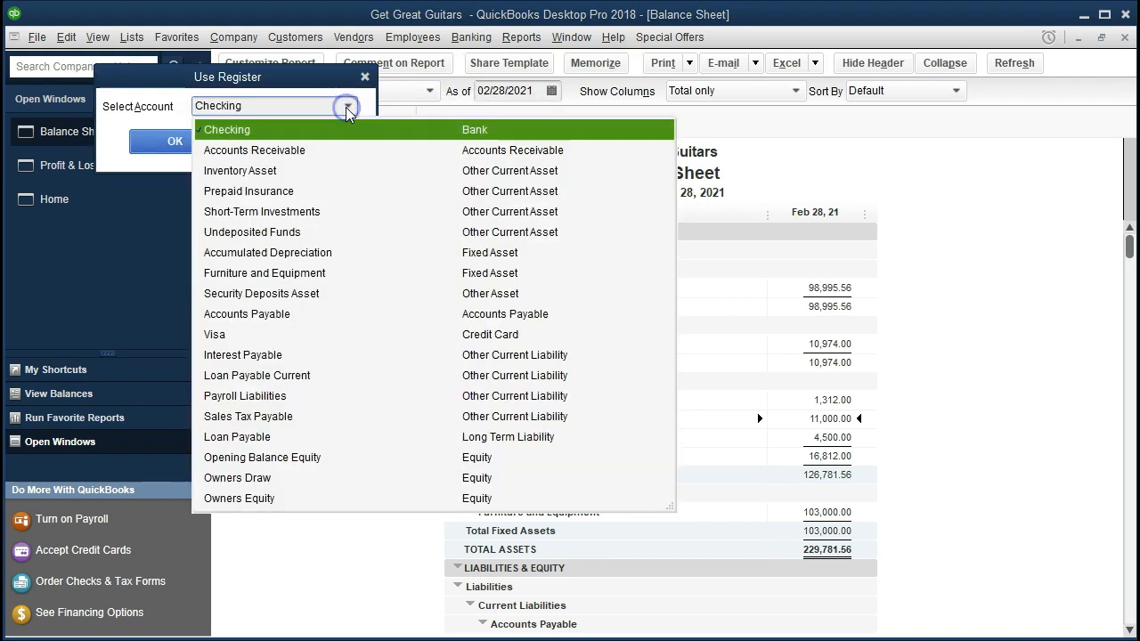
left_click(297, 193)
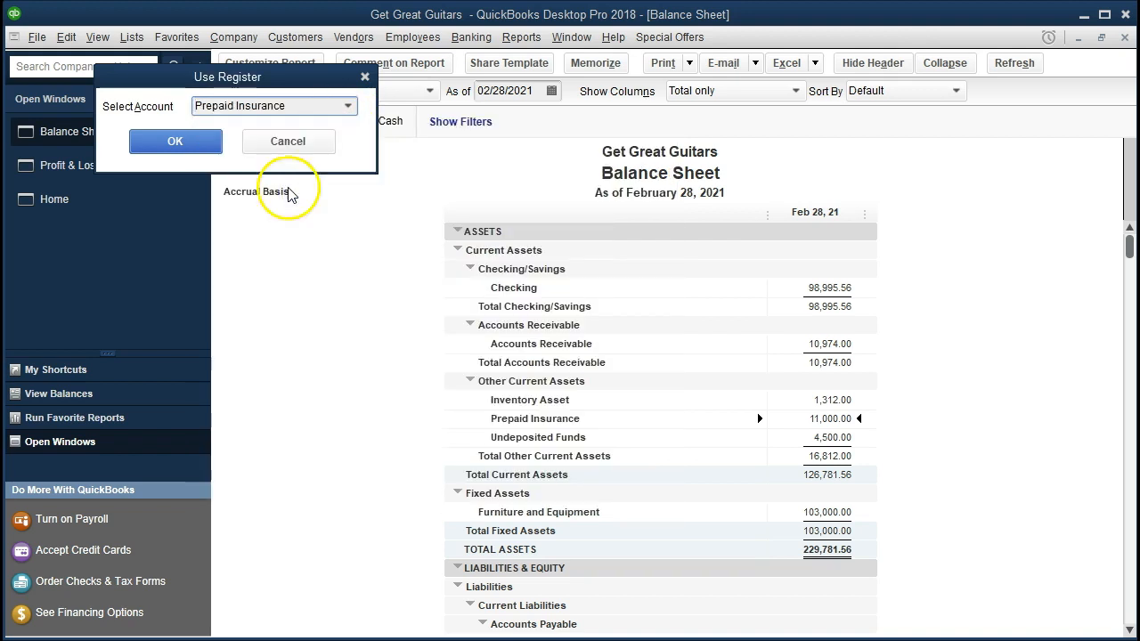
left_click(213, 145)
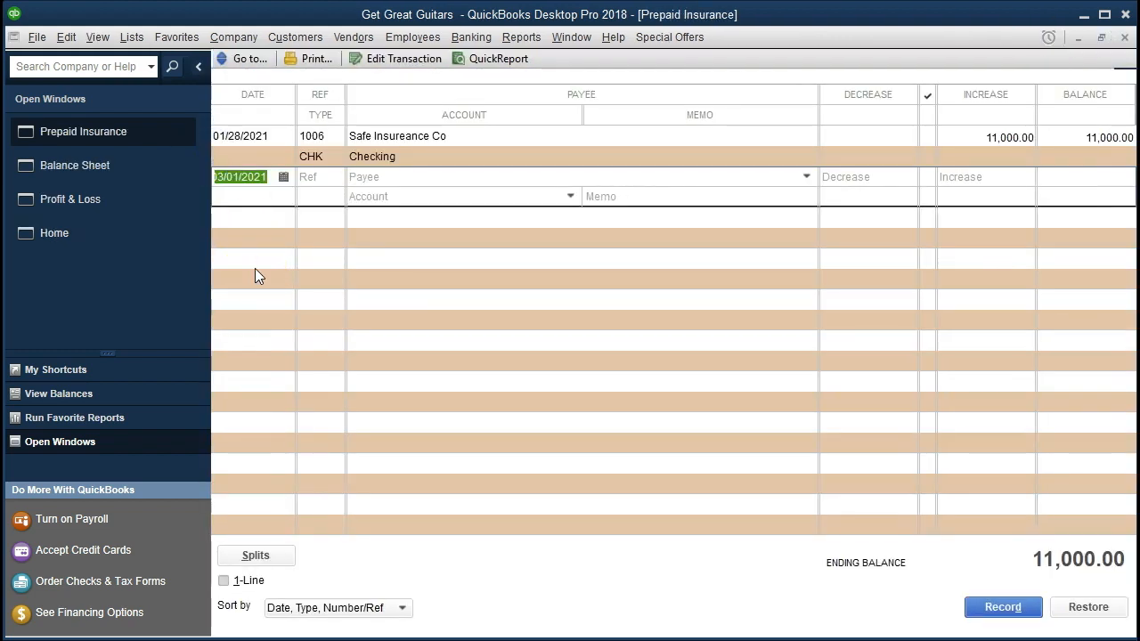
Step: Start a register entry dated 02/28/2021 with a decrease of 917
type("0")
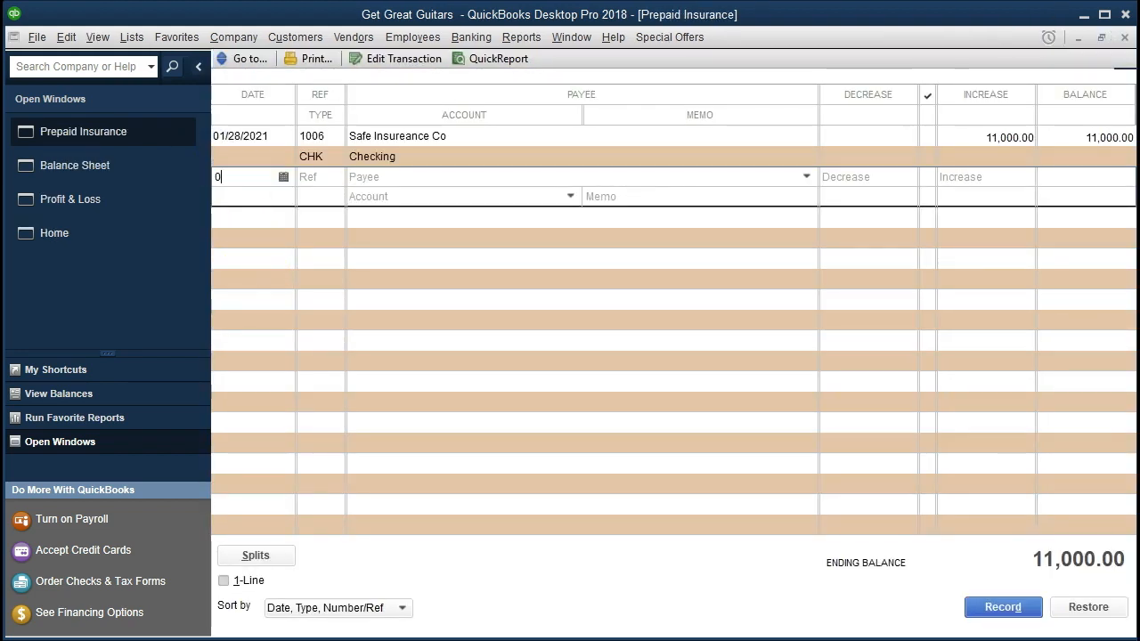
type("2/28/2021")
key("Tab")
key("Tab")
key("Tab")
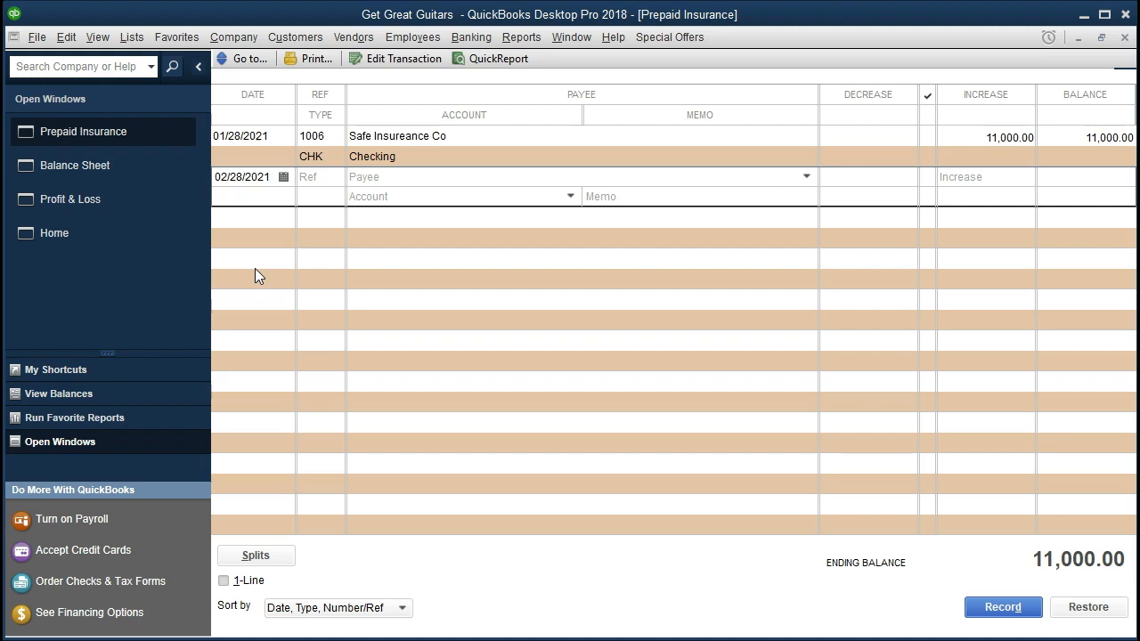
key("Tab")
left_click(850, 179)
type("917")
key("Tab")
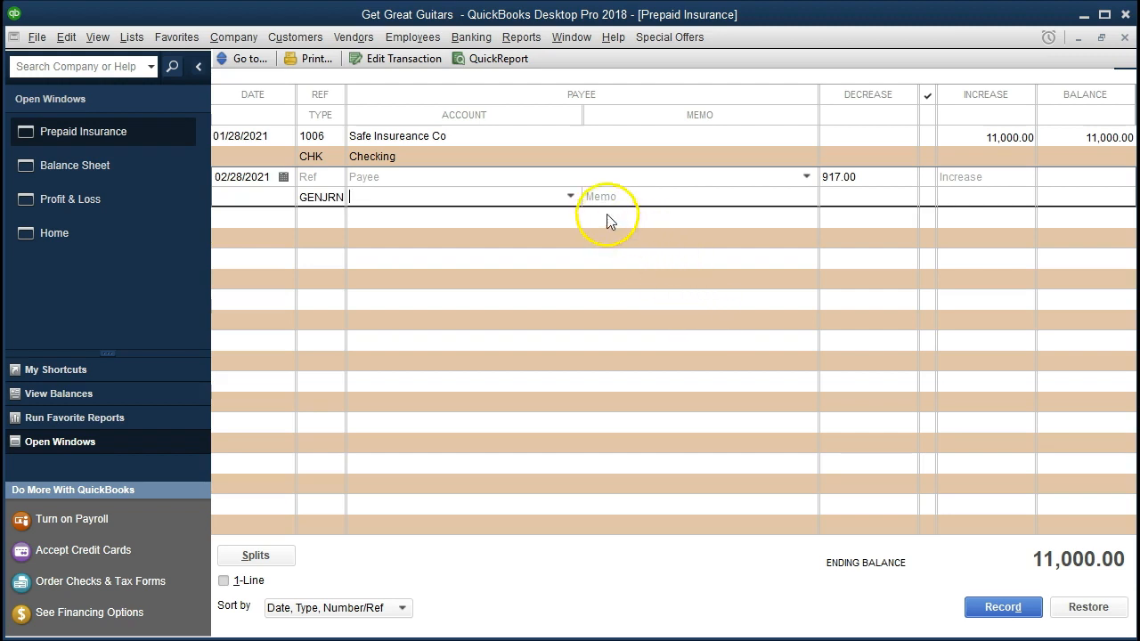
Step: Assign the 917.00 decrease to the Insurance Expense account and record the entry
left_click(571, 195)
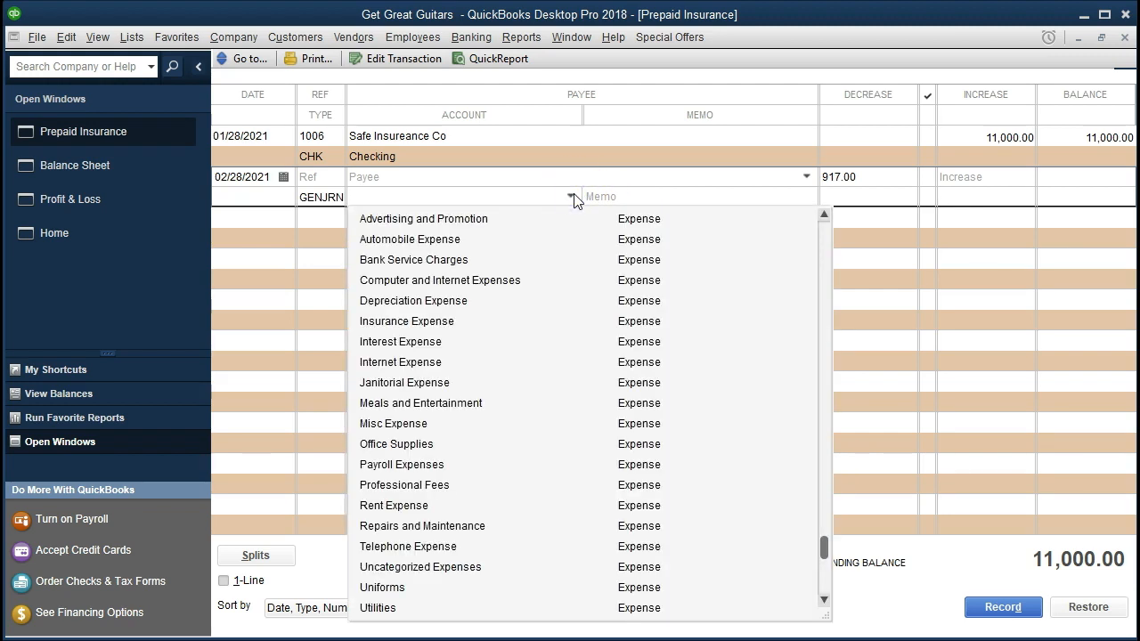
type("Insurance Expense")
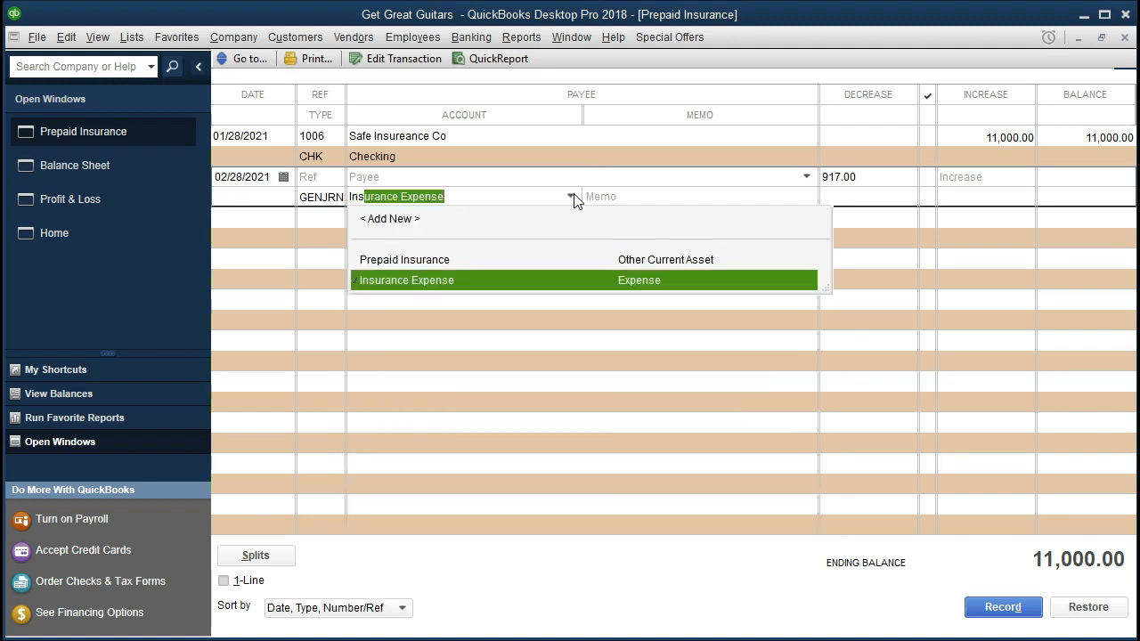
left_click(617, 294)
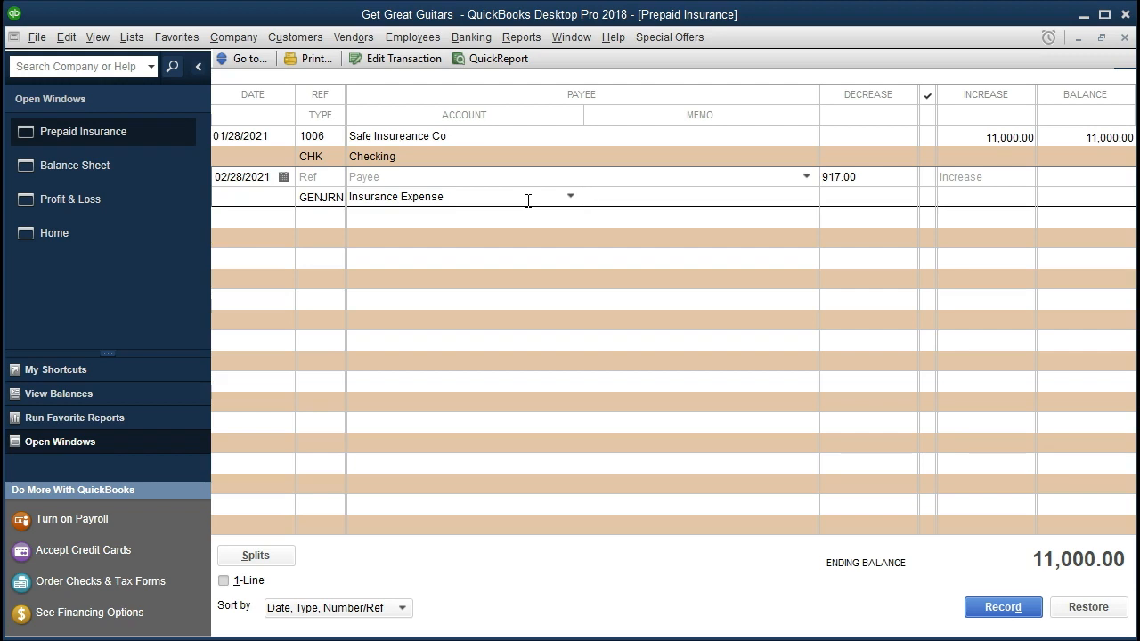
key("Return")
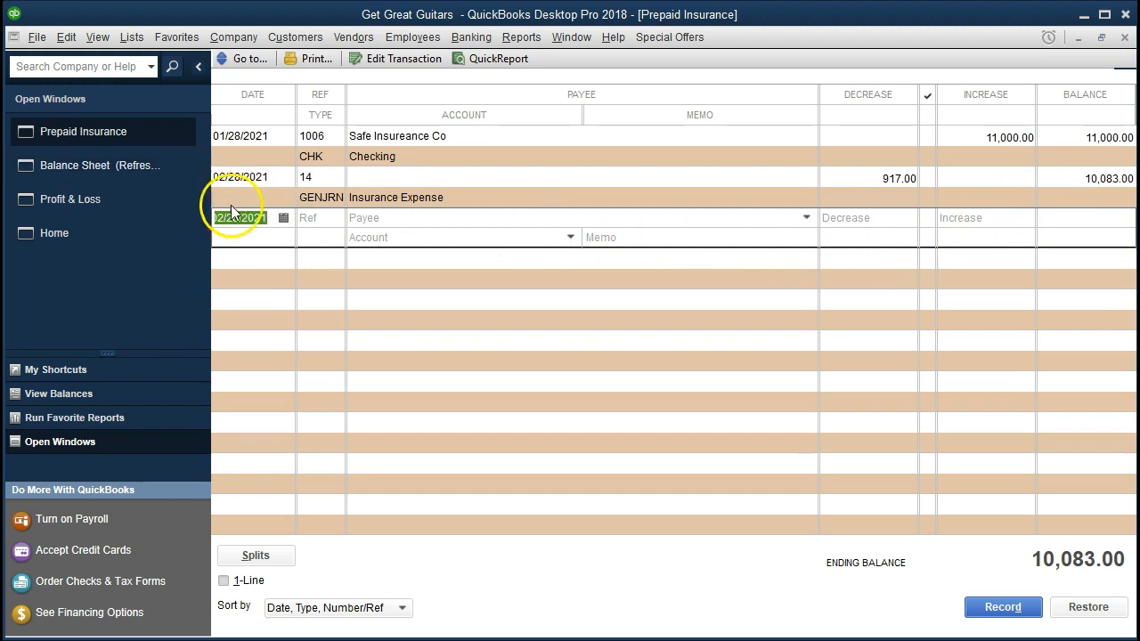
Step: Check the Prepaid Insurance balance on the Balance Sheet against the calculated monthly amount multiplied by 11 in Calculator
left_click(154, 175)
left_click(628, 338)
double_click(789, 423)
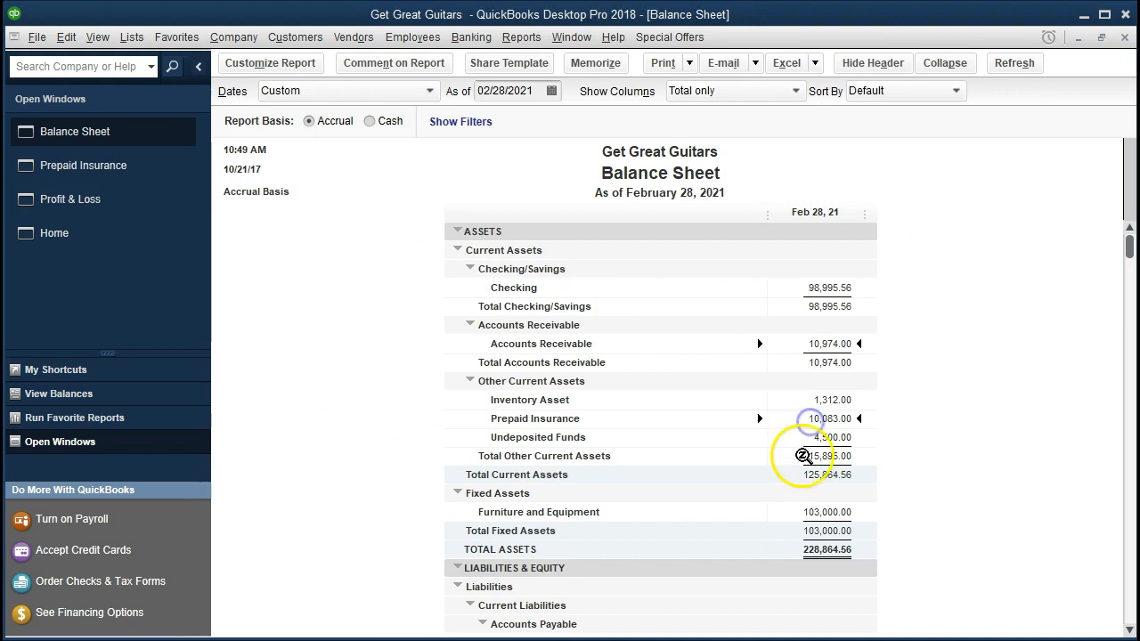
left_click_drag(1138, 187, 239, 158)
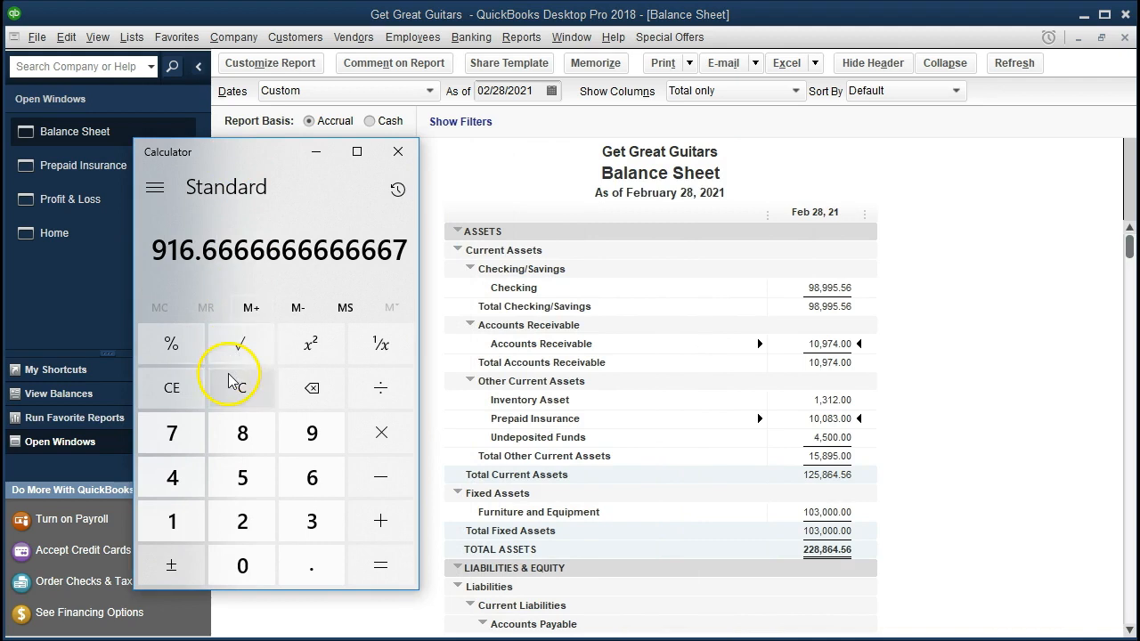
left_click(182, 279)
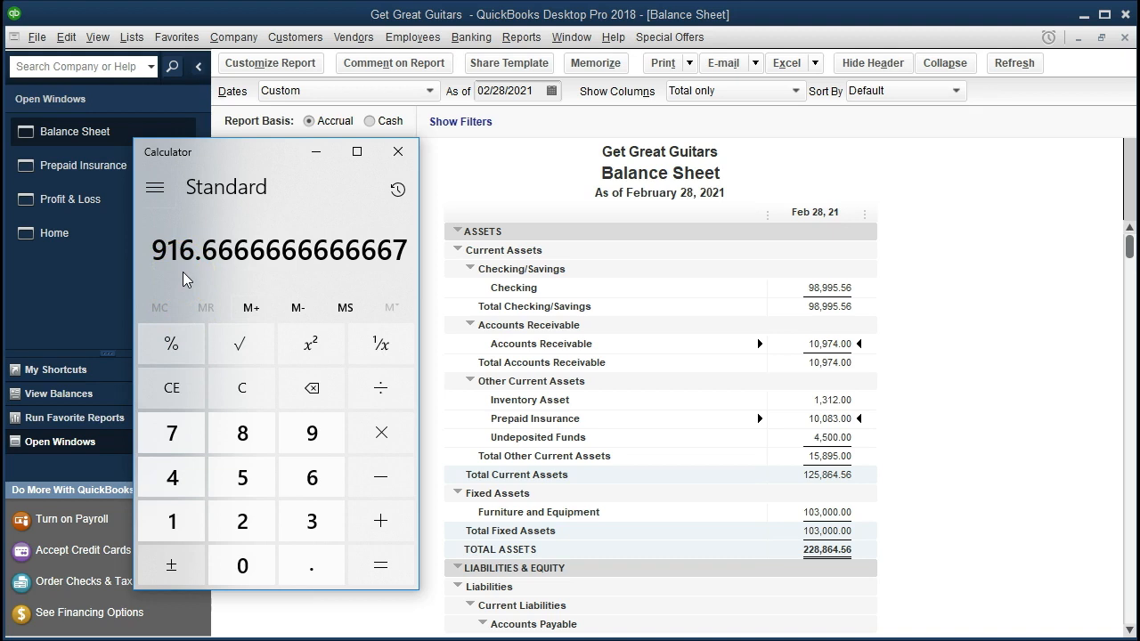
key("asterisk")
type("11")
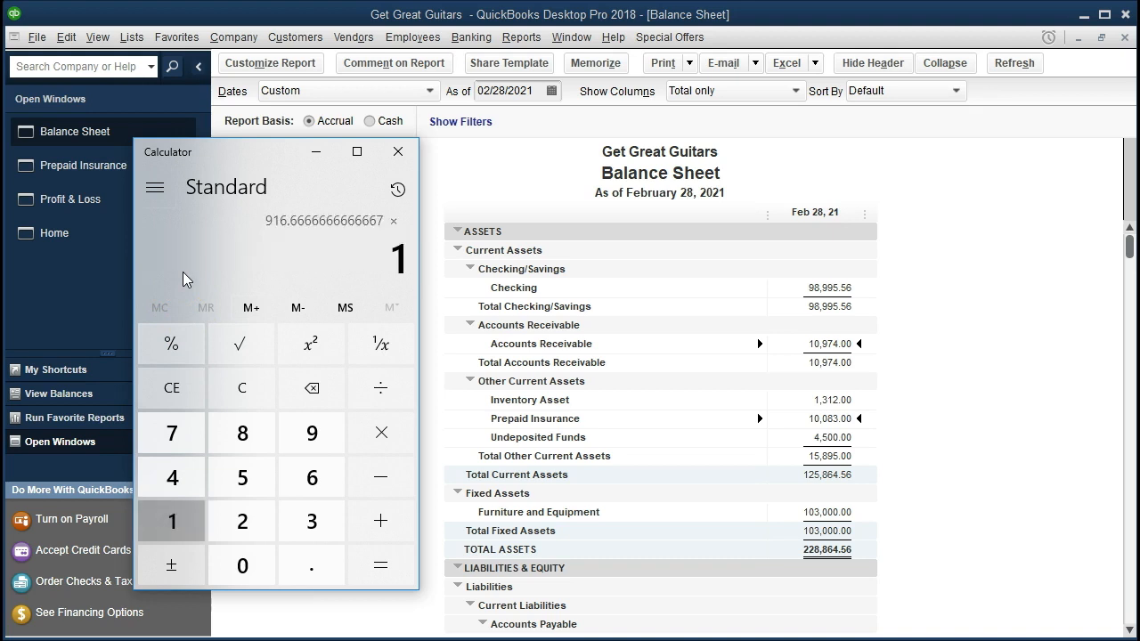
key("Return")
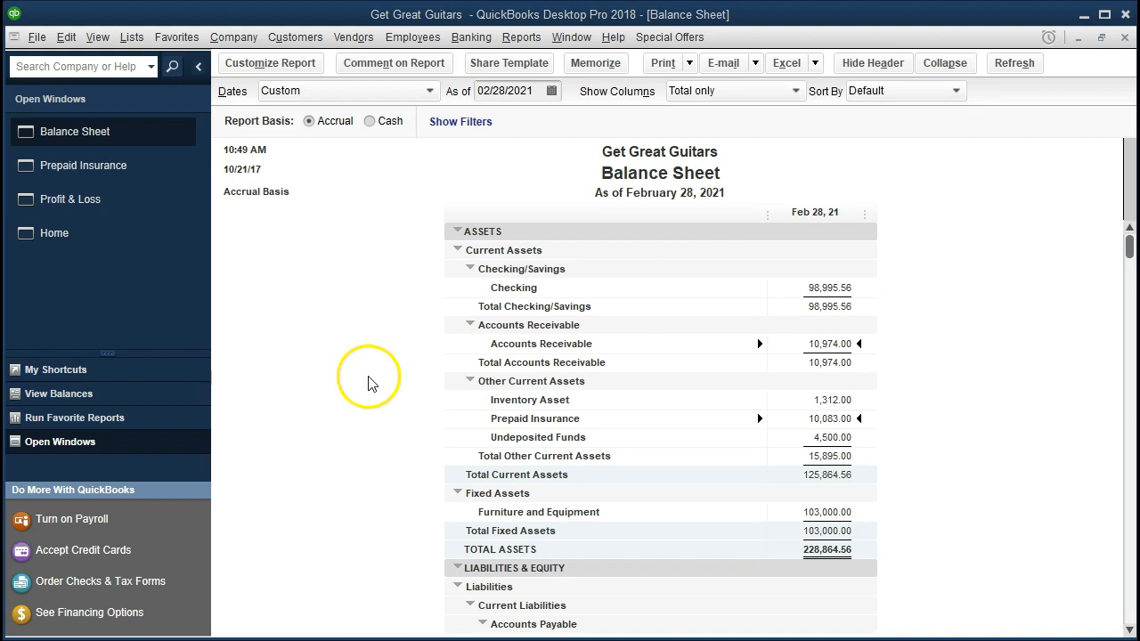
Step: Return to the Profit & Loss report and drill down into the transactions behind Insurance Expense
left_click(132, 207)
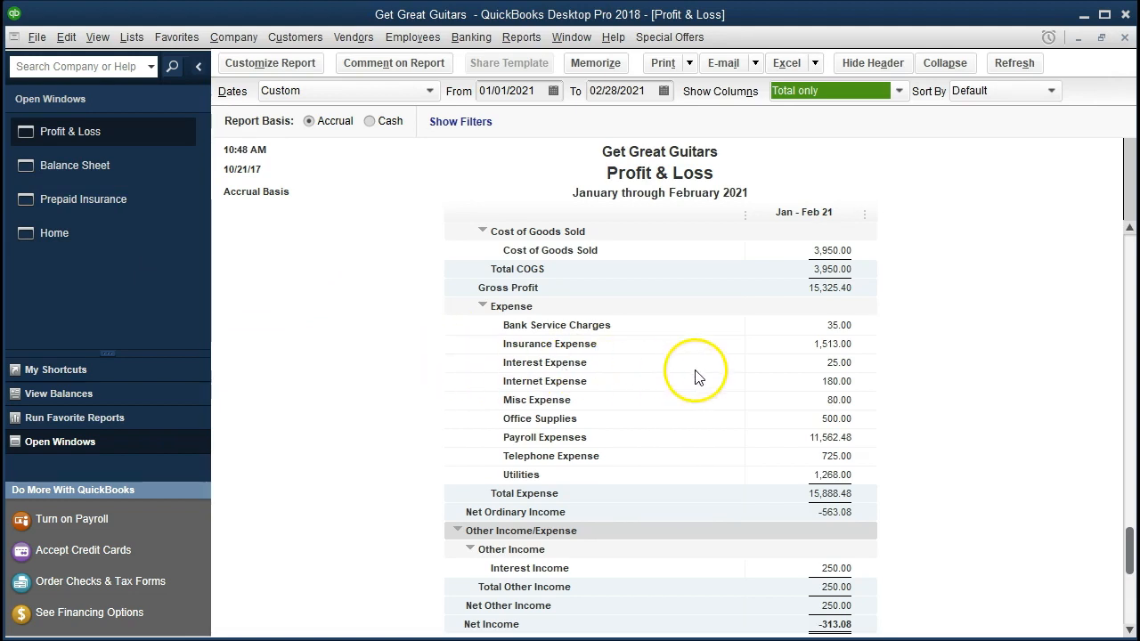
left_click(778, 343)
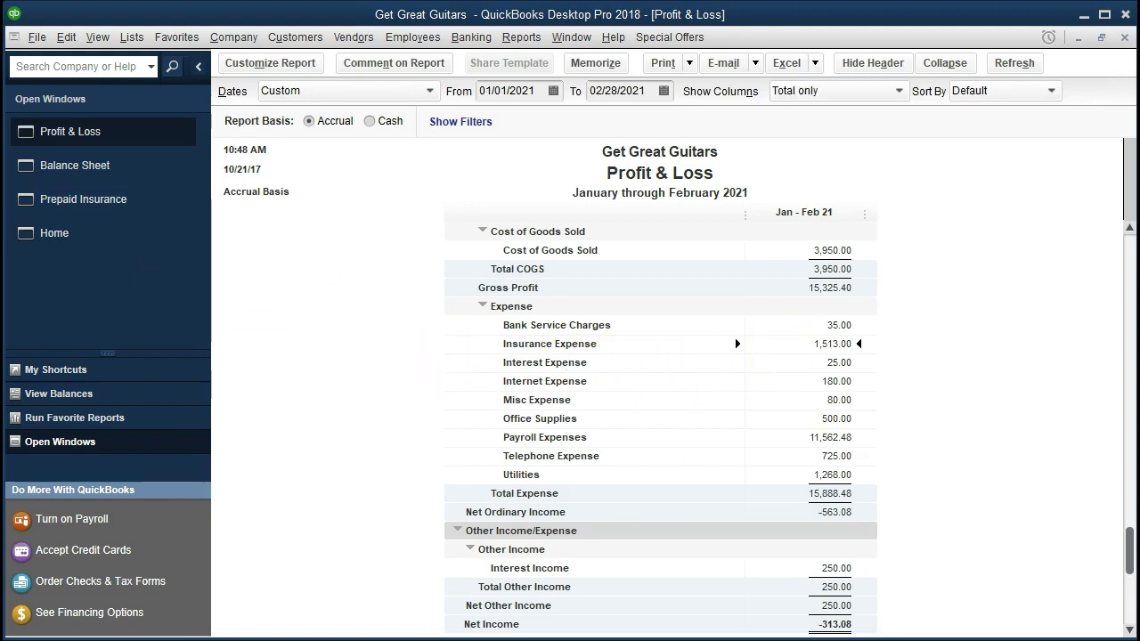
double_click(778, 343)
left_click(1124, 37)
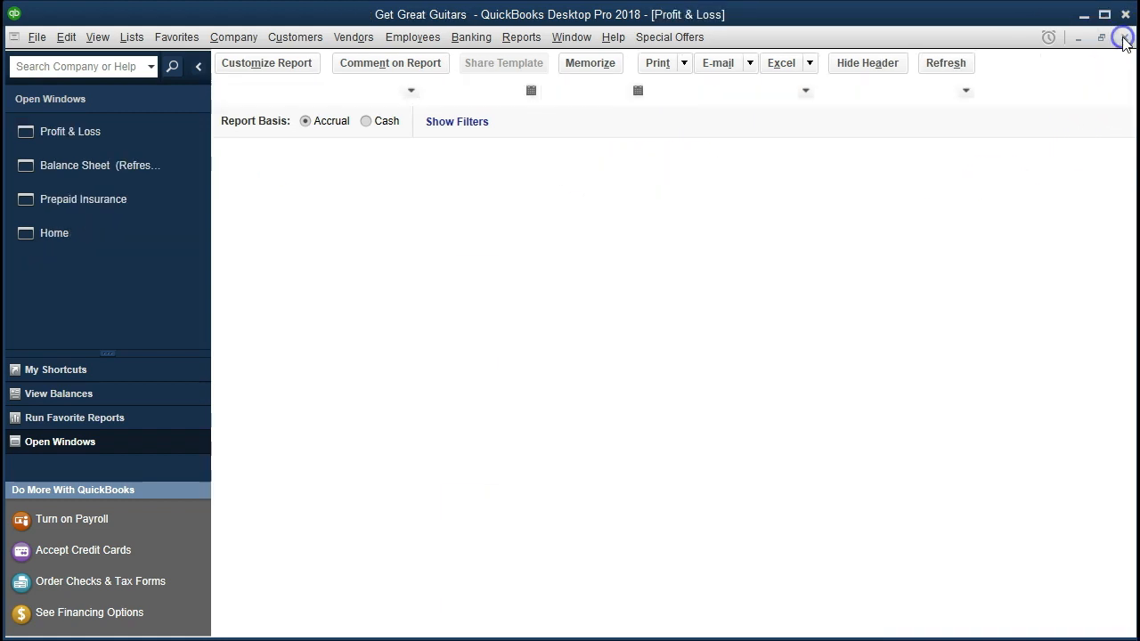
double_click(806, 343)
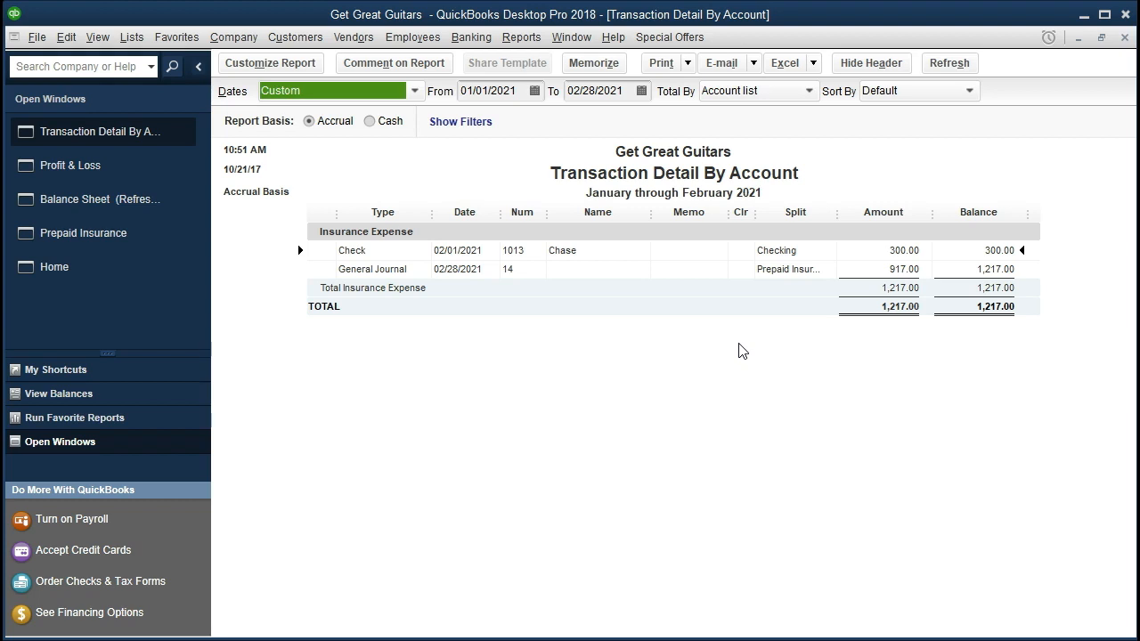
Step: Reclassify the 300.00 line of the 02/01/2021 Chase check to Interest Expense and record the change
double_click(874, 251)
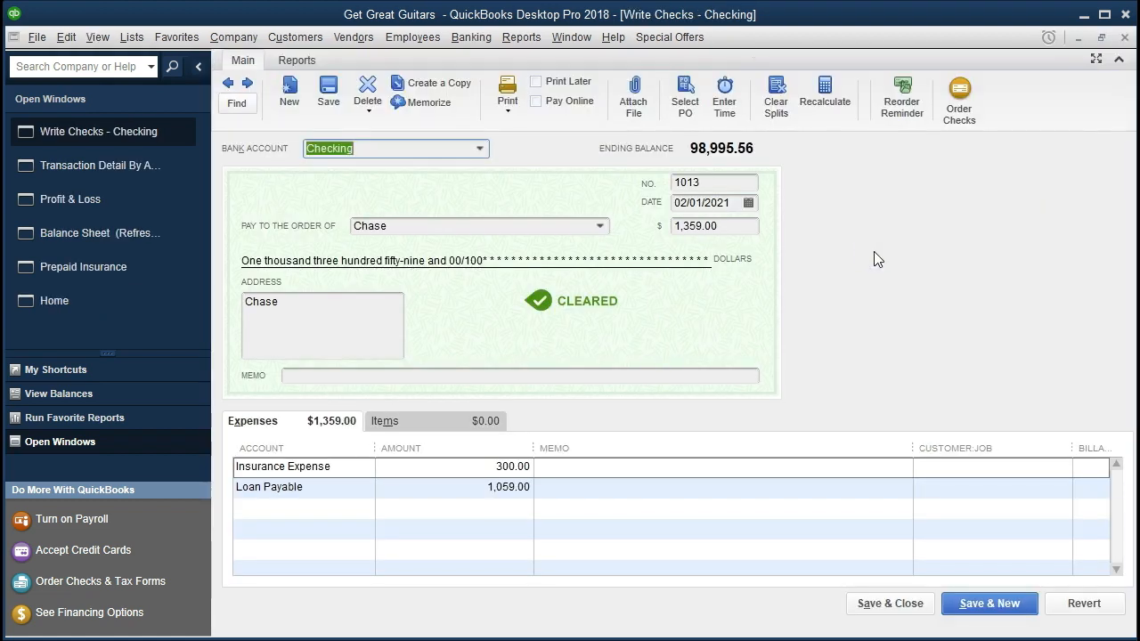
left_click(346, 470)
left_click_drag(236, 466, 356, 461)
type("Ins")
key("BackSpace")
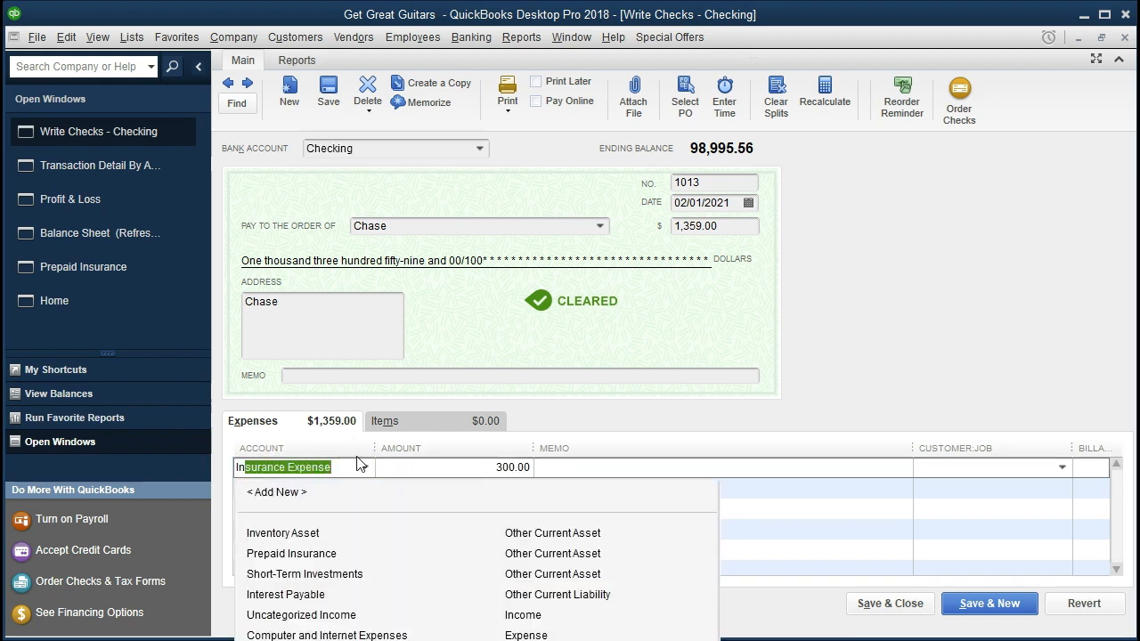
type("ter")
key("Tab")
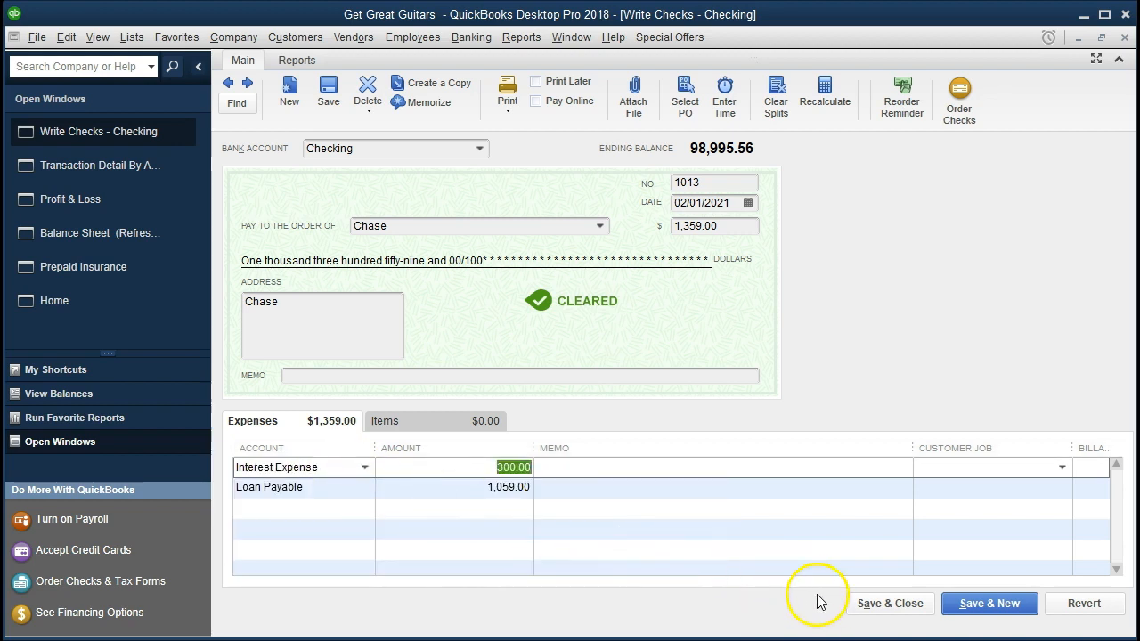
left_click(860, 613)
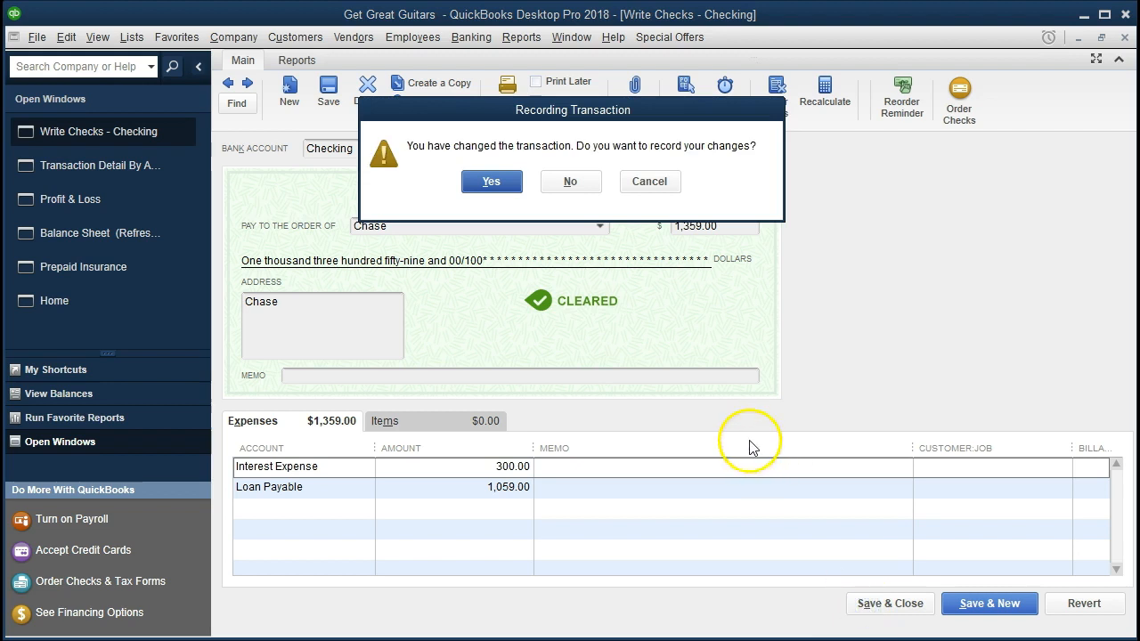
left_click(500, 183)
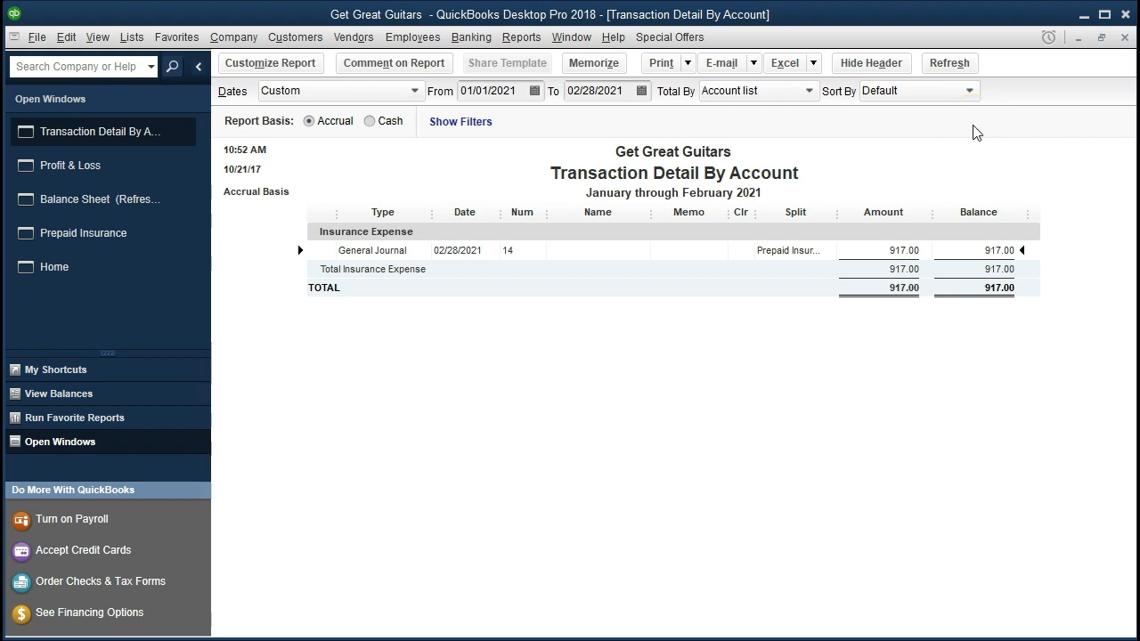
Step: Review Insurance Expense, its transaction detail, Interest Expense and net income on the Profit & Loss report
left_click(1125, 36)
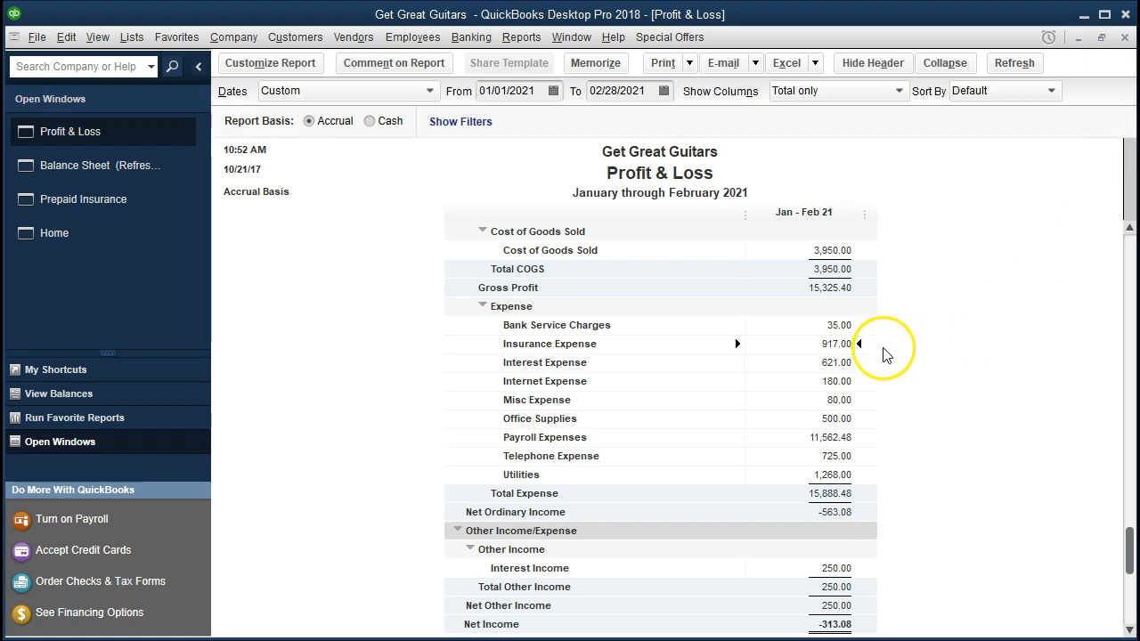
left_click(800, 364)
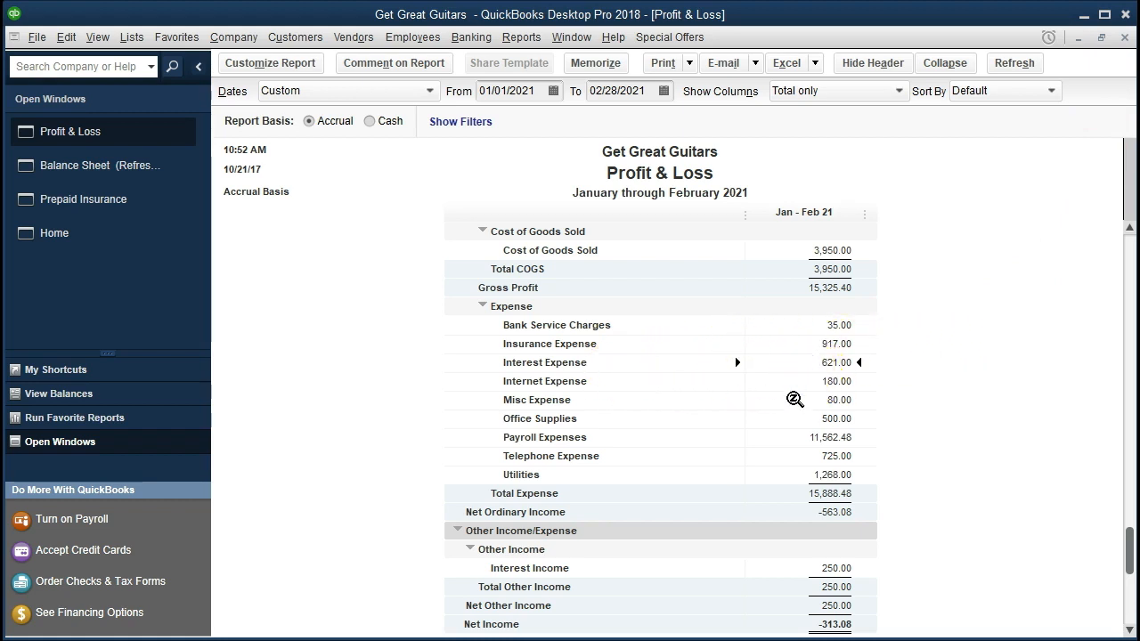
left_click(792, 343)
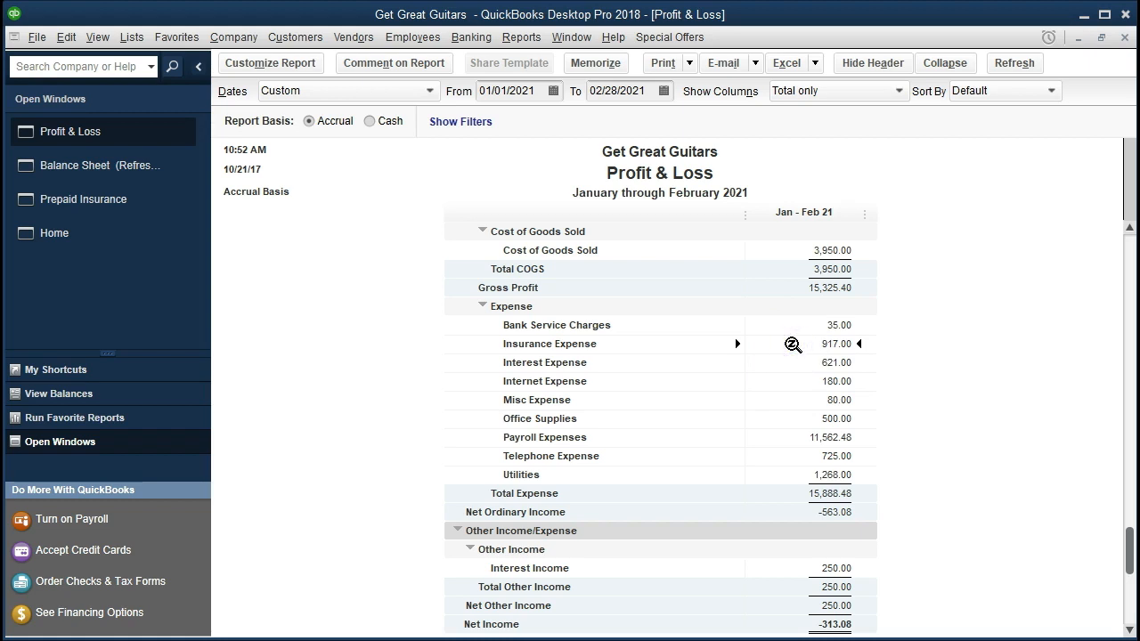
double_click(793, 343)
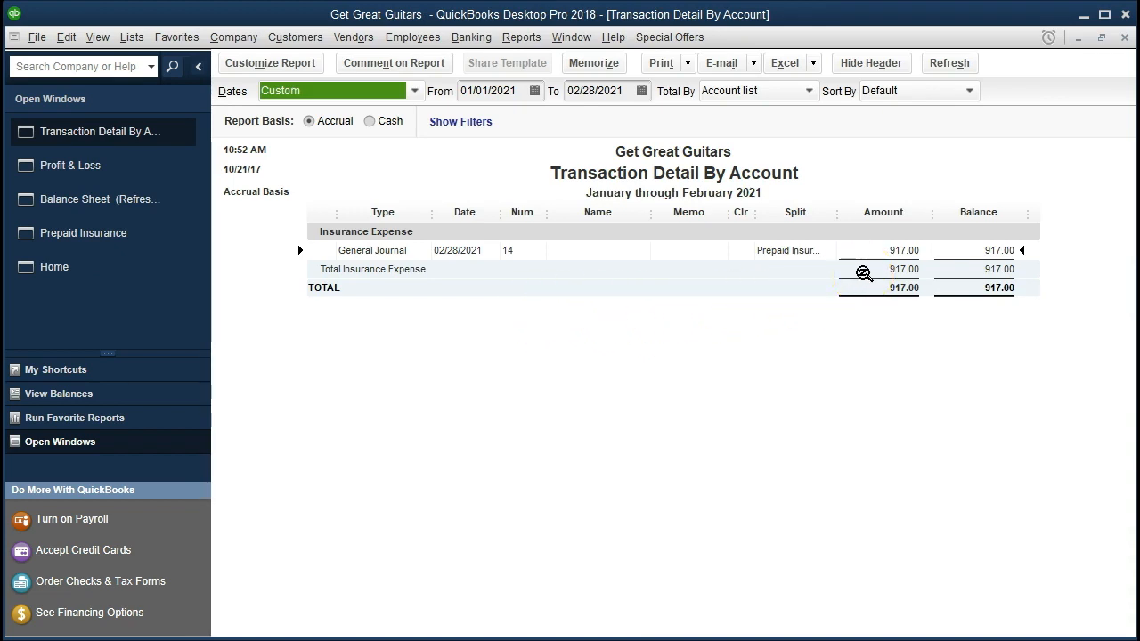
left_click(1124, 38)
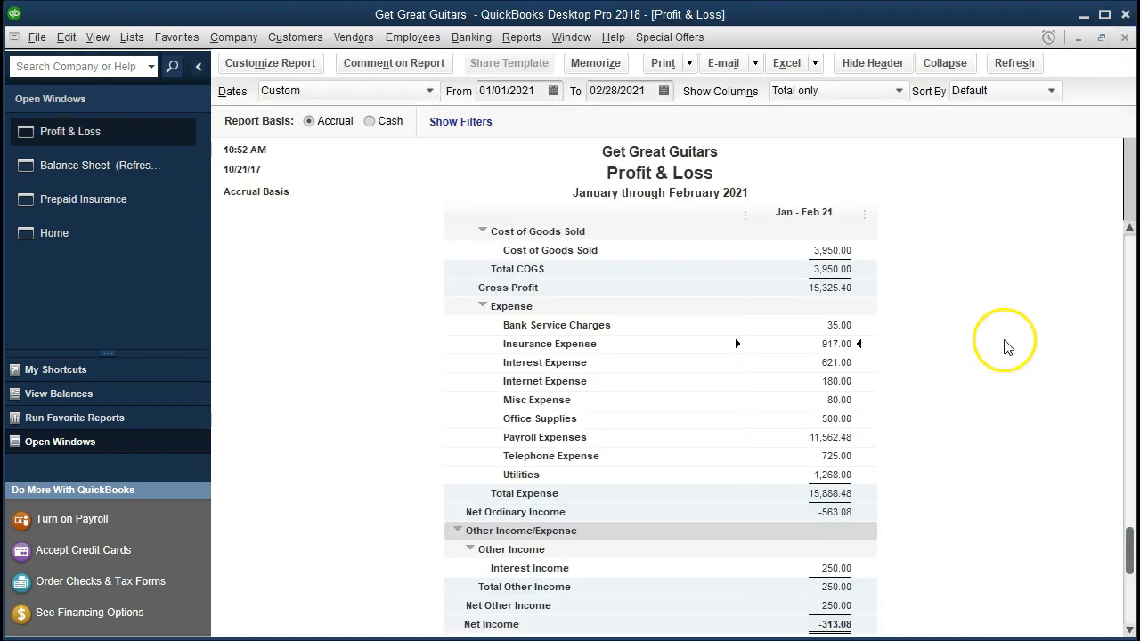
scroll(997, 377, "down", 1)
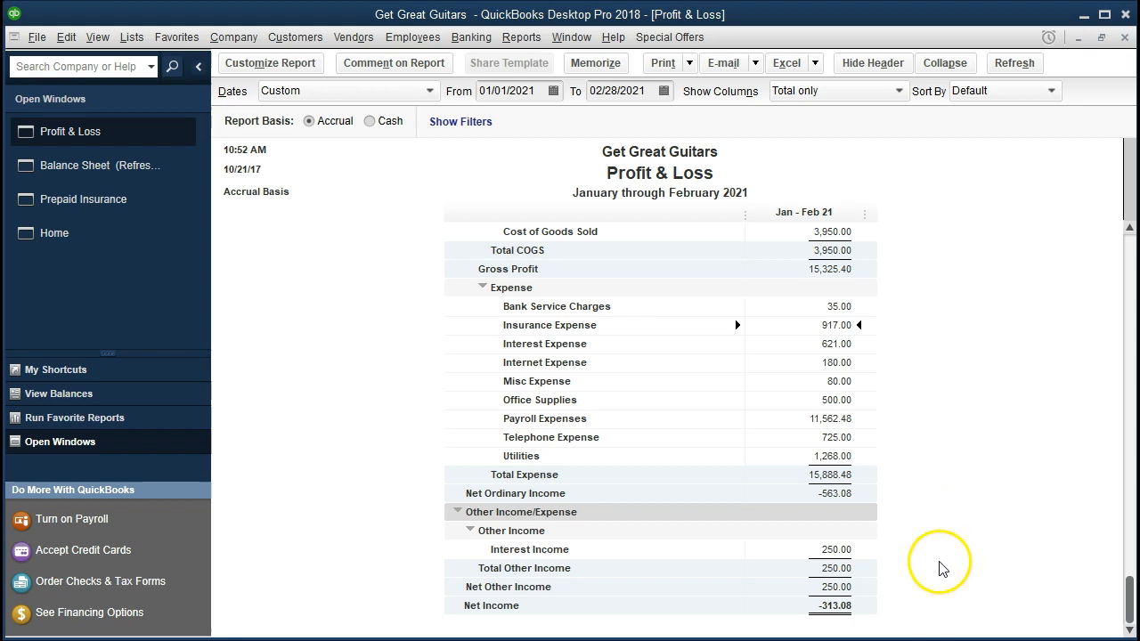